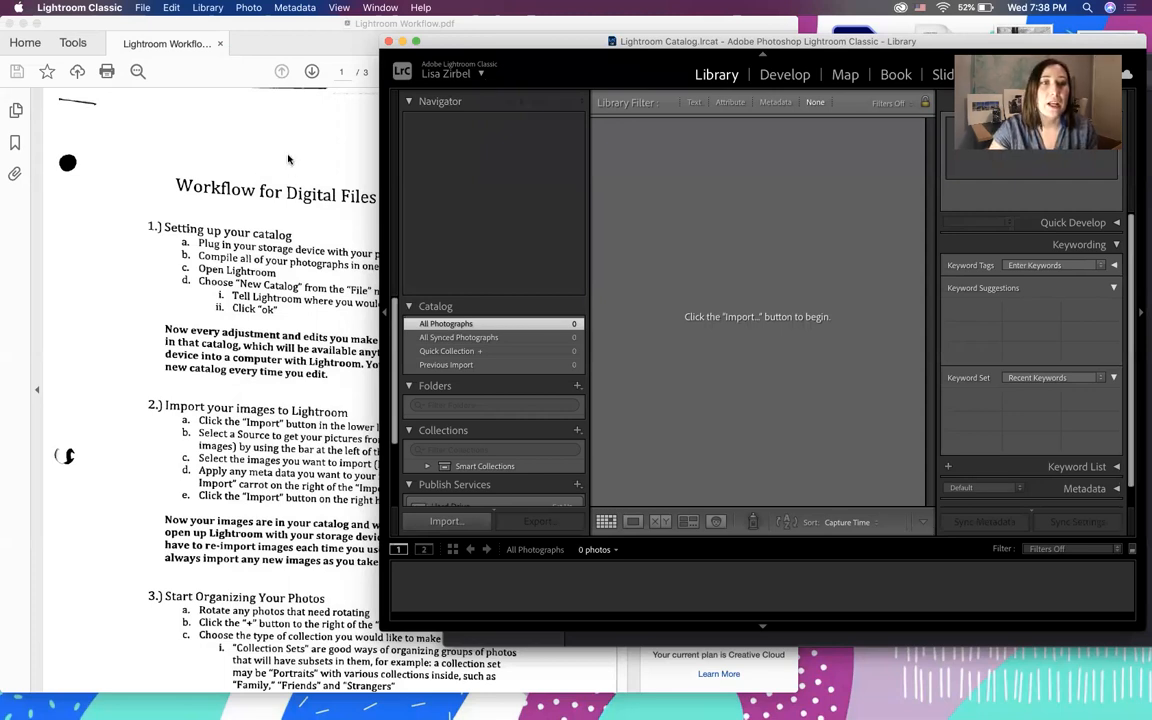
# Switch to the Lightroom Workflow PDF in Acrobat, skim through its pages and return to the first page
pyautogui.click(257, 138)
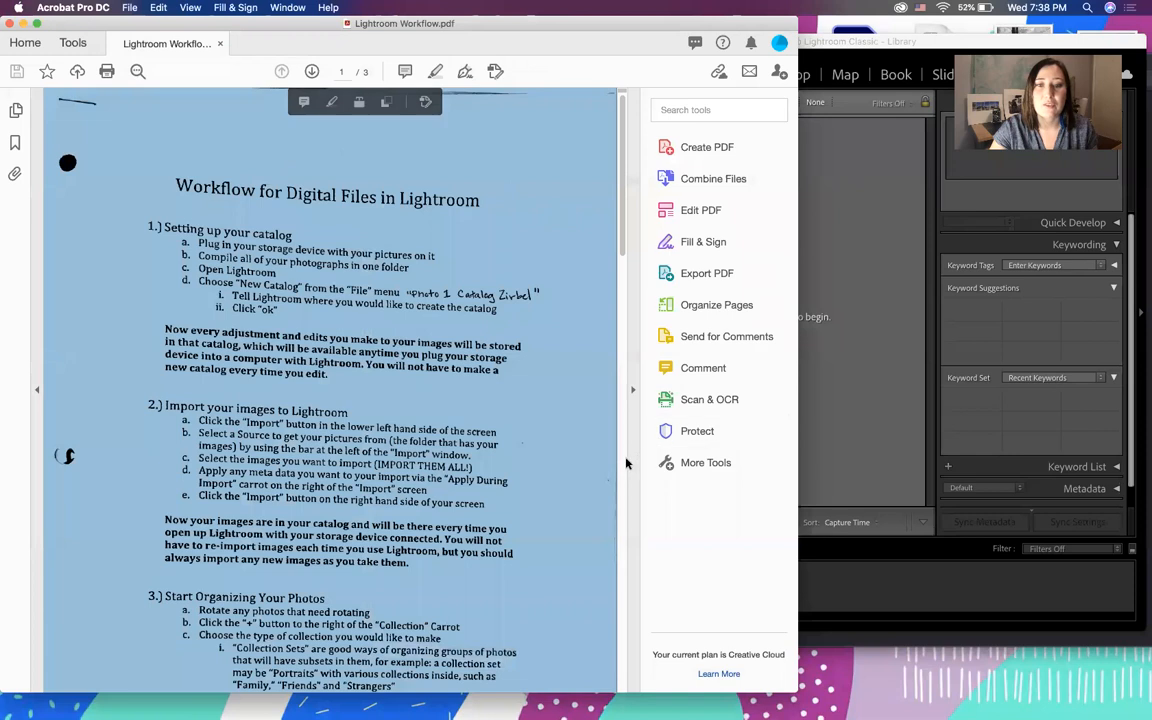
pyautogui.click(620, 463)
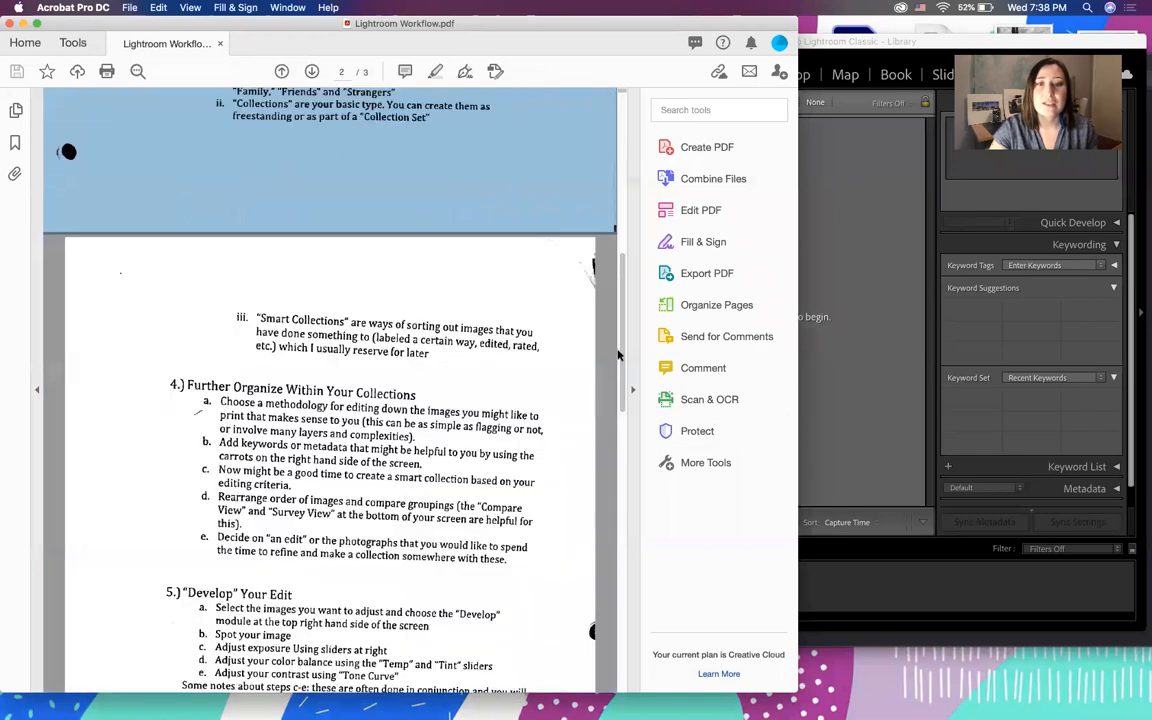
pyautogui.click(615, 152)
pyautogui.click(522, 156)
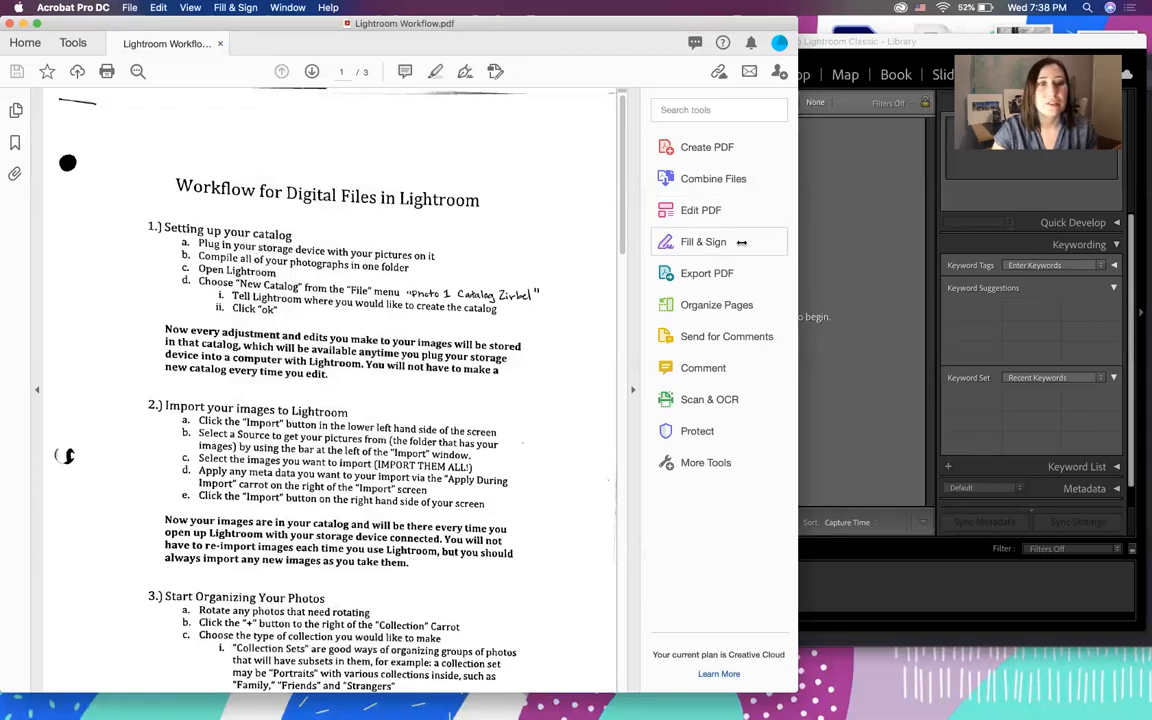
# Narrow and shift the workflow PDF window, widen the Lightroom Classic window behind it, and return to the PDF
pyautogui.moveTo(743, 242); pyautogui.dragTo(735, 244)
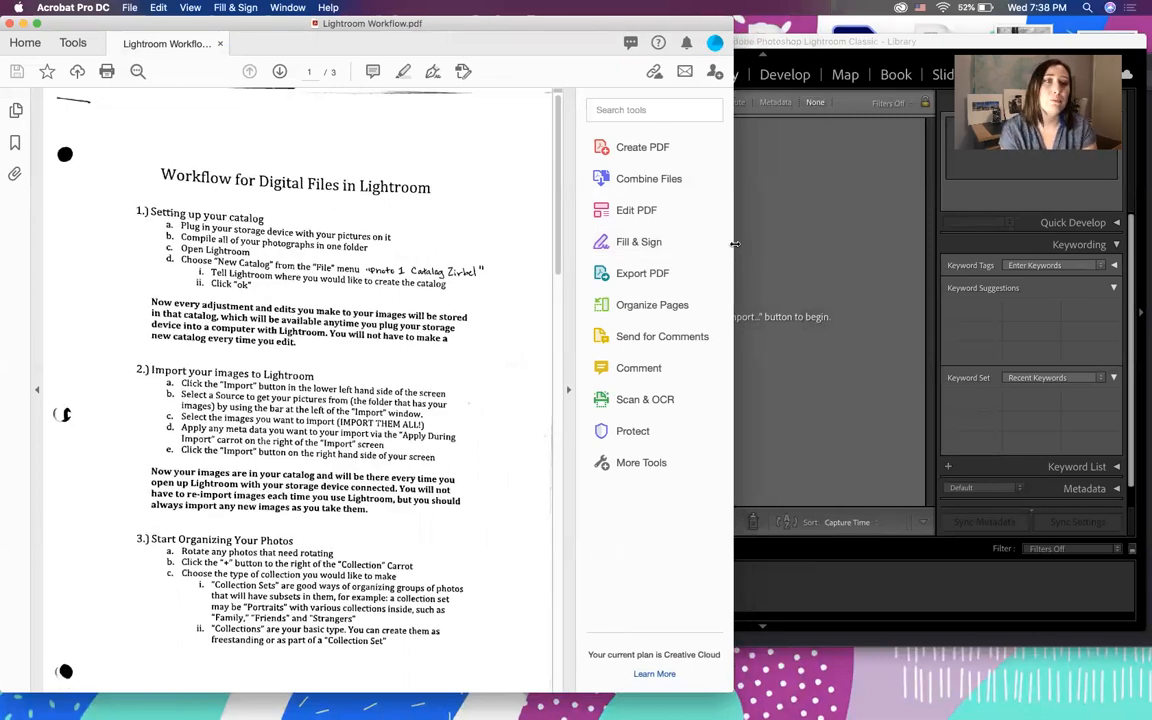
pyautogui.moveTo(469, 22); pyautogui.dragTo(398, 22)
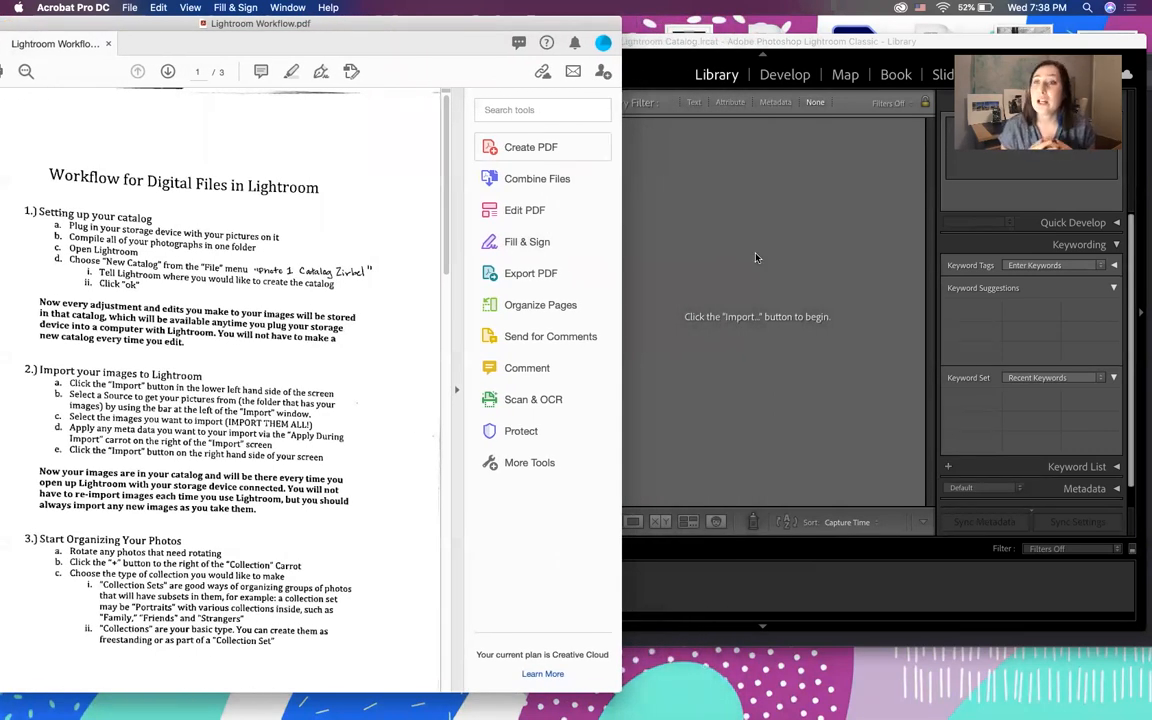
pyautogui.click(669, 70)
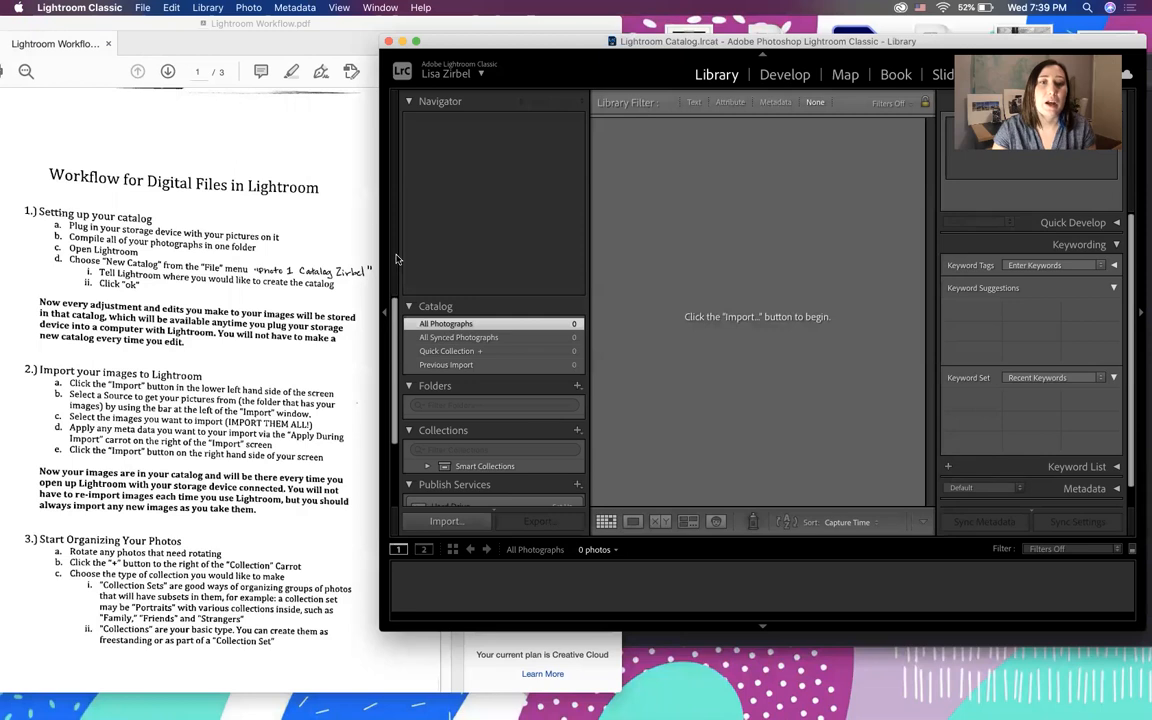
pyautogui.moveTo(380, 264); pyautogui.dragTo(289, 265)
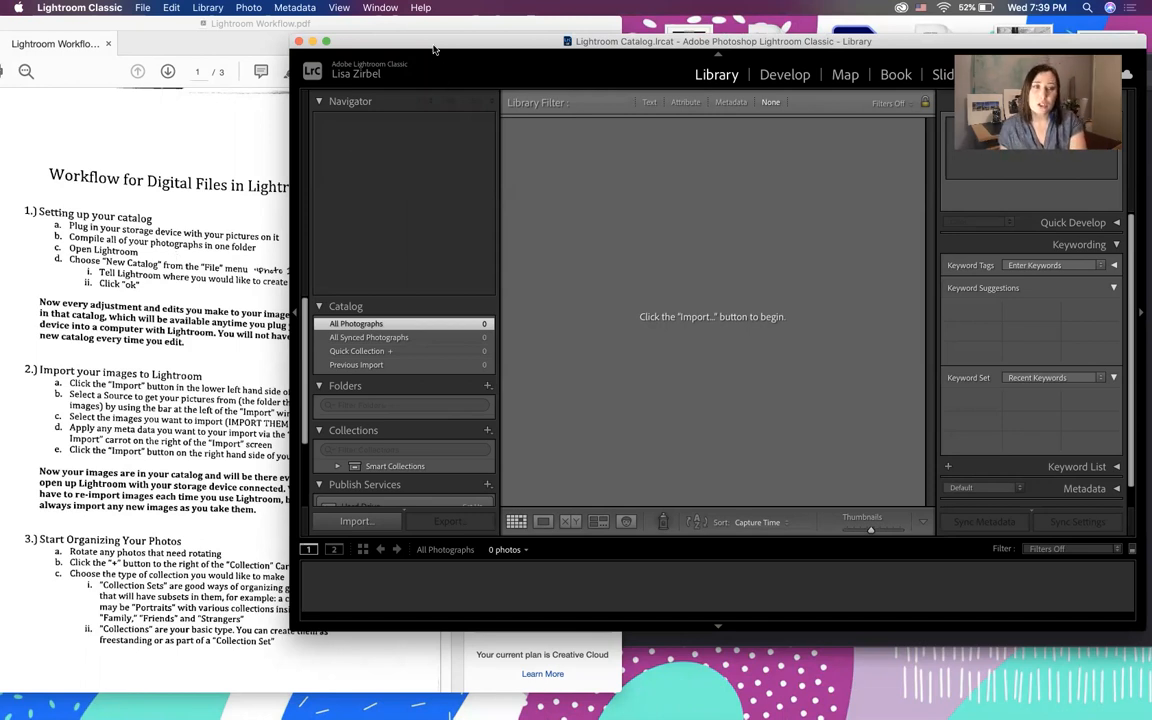
pyautogui.click(185, 208)
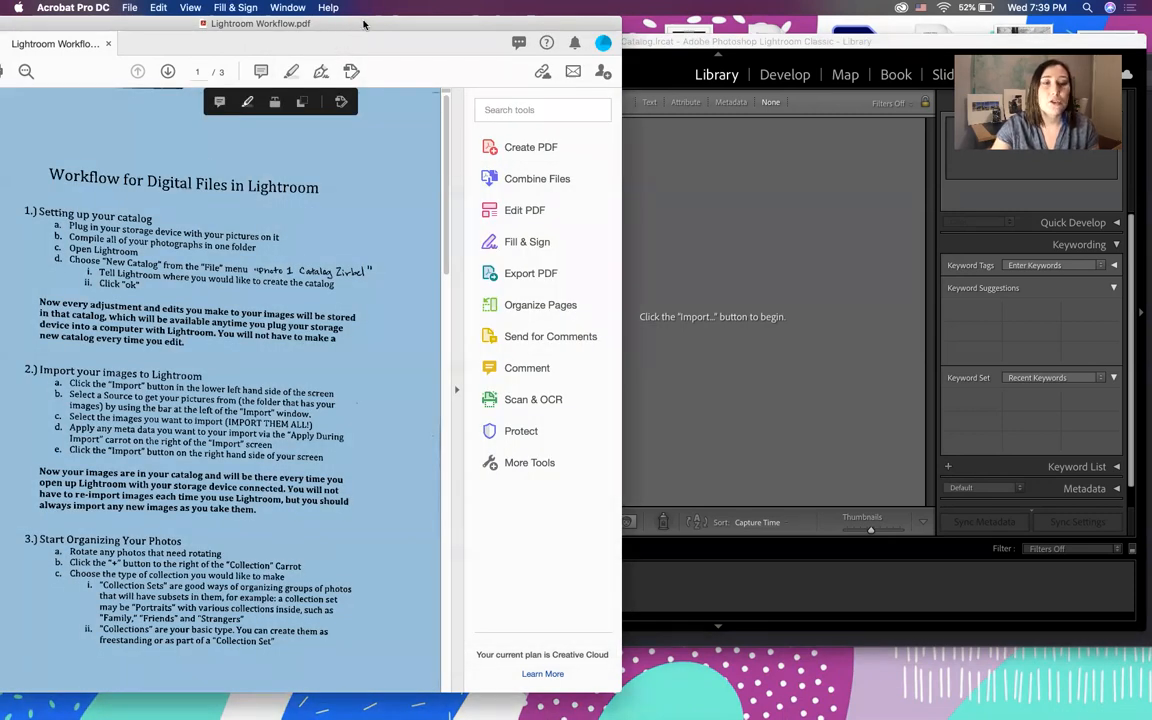
pyautogui.click(404, 322)
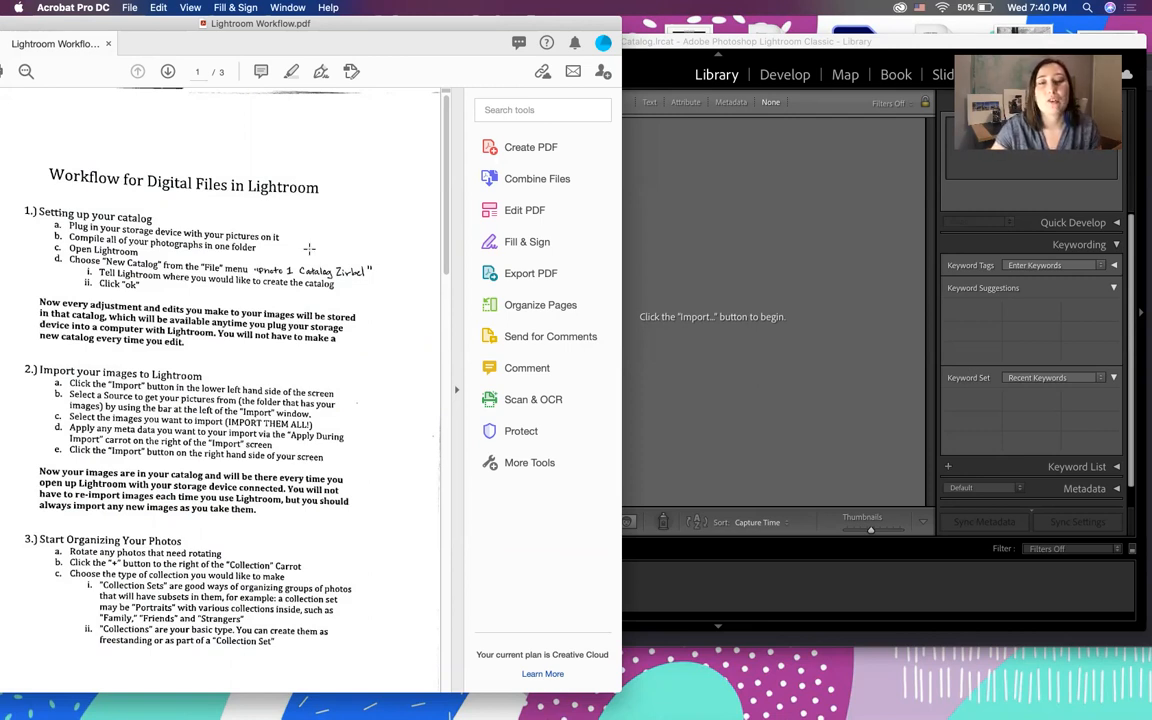
# Switch to Lightroom Classic and start a new catalog with Desktop as its save location
pyautogui.click(760, 327)
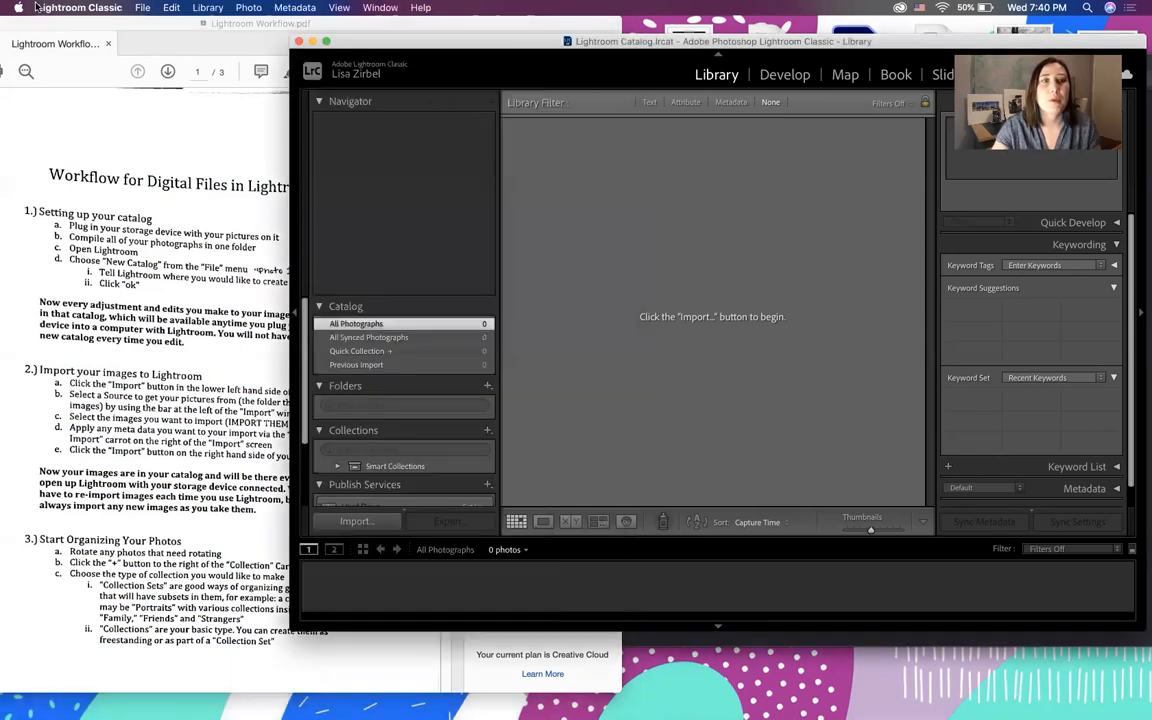
pyautogui.click(143, 8)
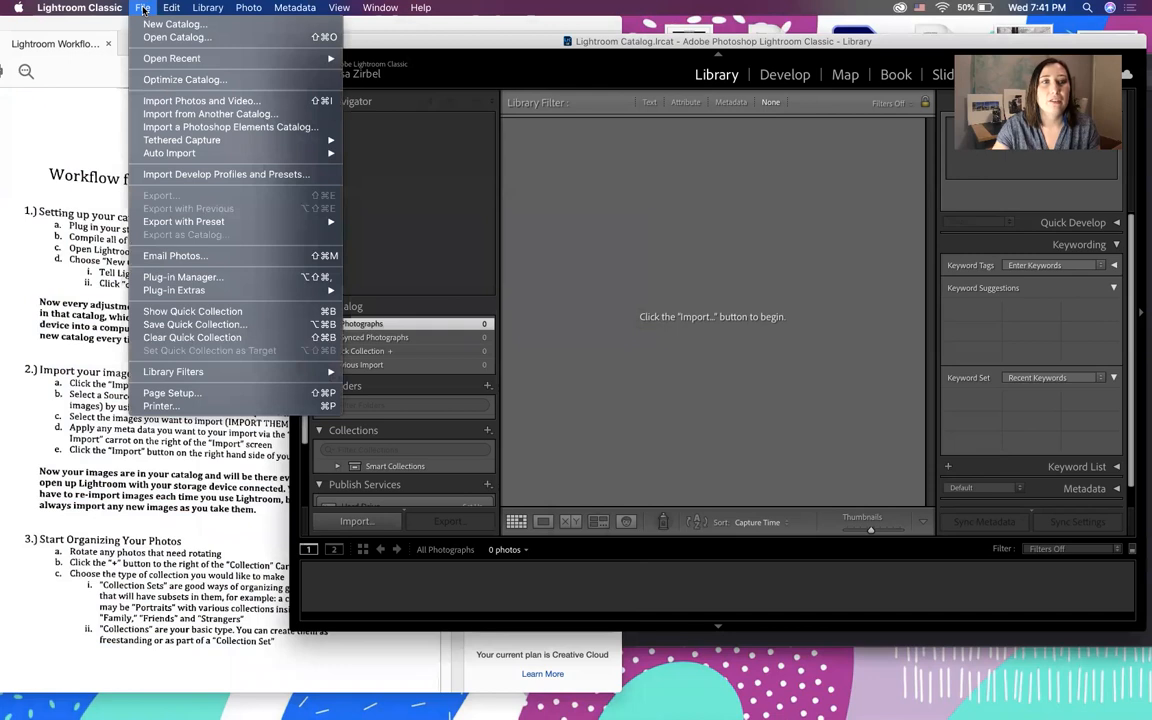
pyautogui.click(161, 25)
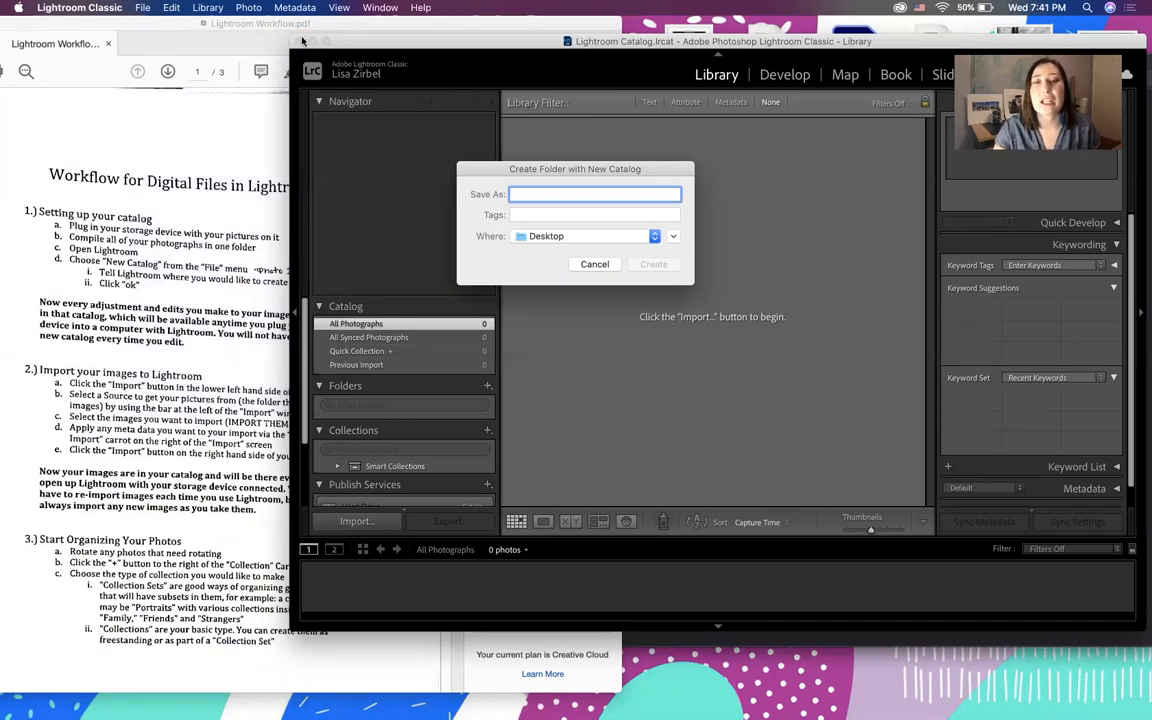
pyautogui.click(655, 240)
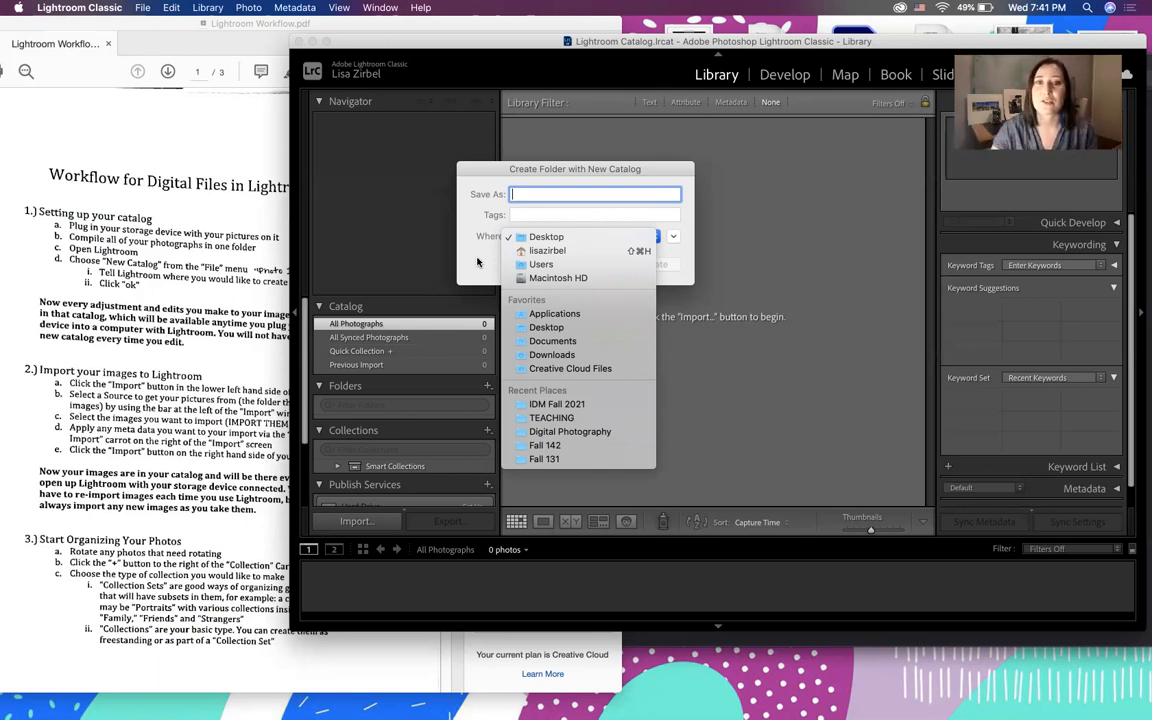
pyautogui.click(552, 237)
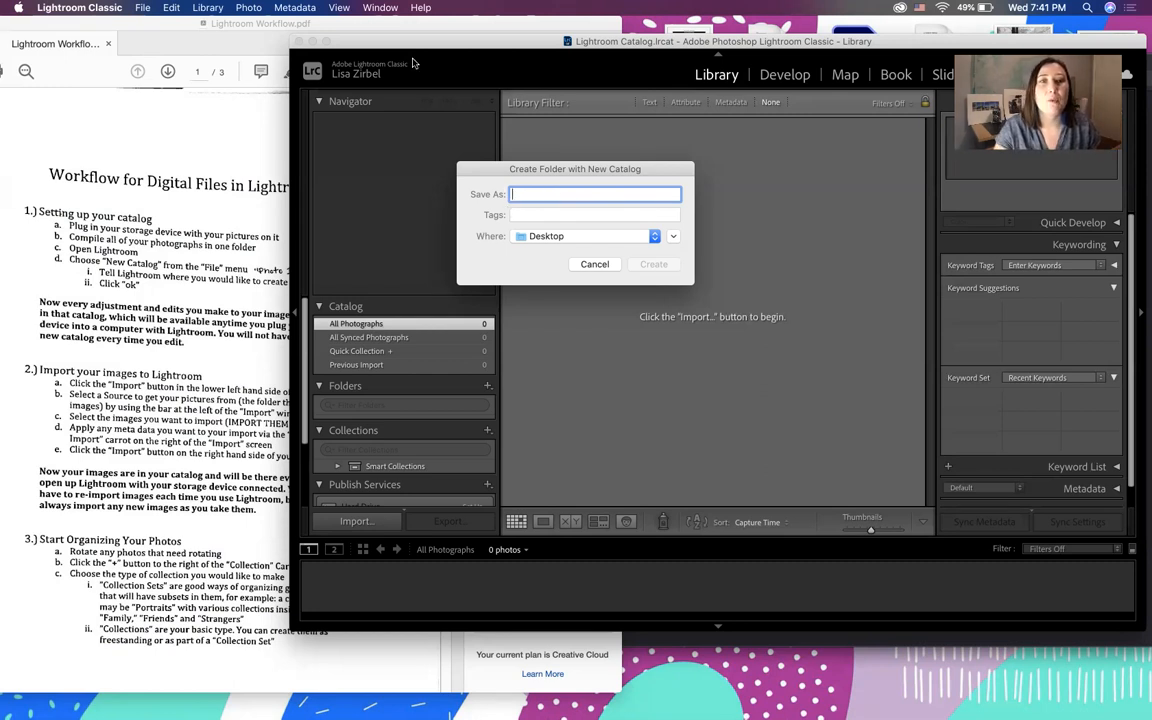
# Move the Lightroom window clear of the PDF text and create the catalog as "Photo 1 Catalog" followed by the owner's surname
pyautogui.moveTo(372, 44); pyautogui.dragTo(518, 49)
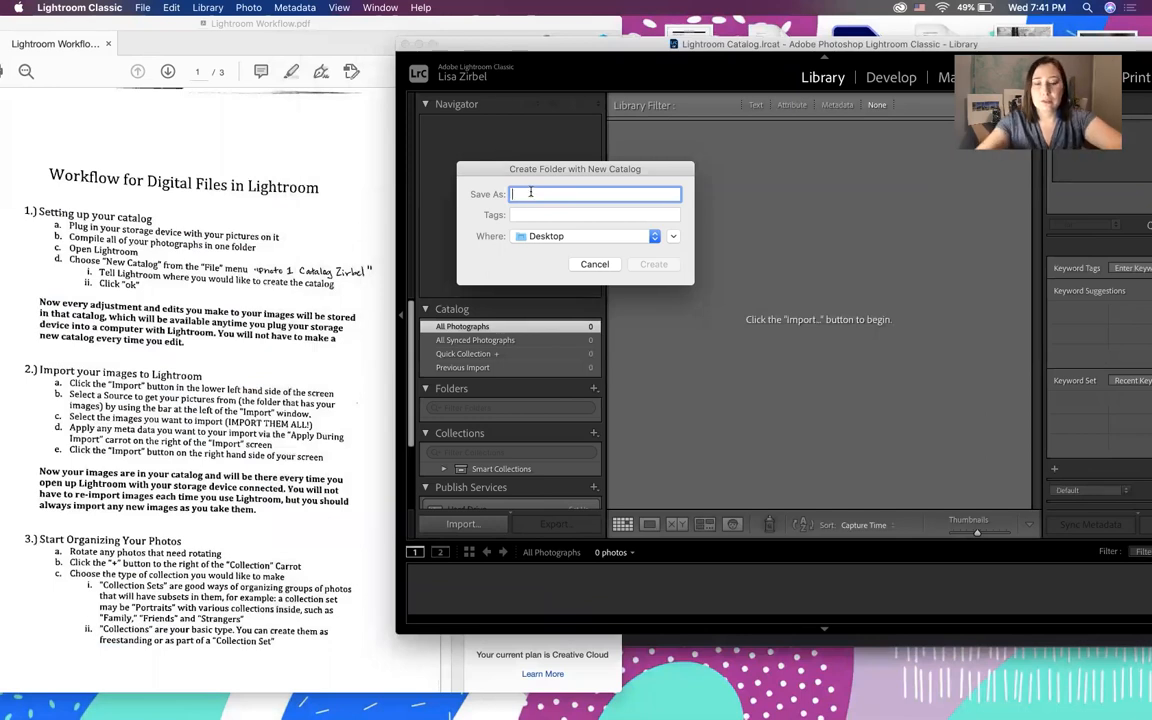
pyautogui.write('Ph')
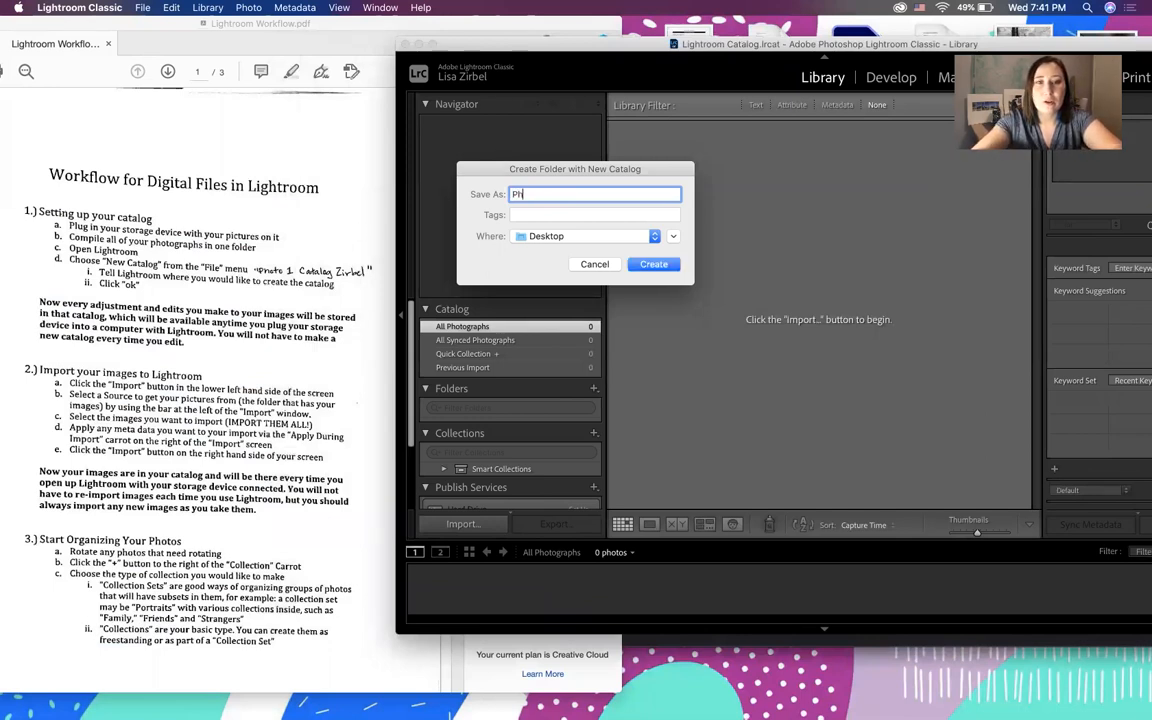
pyautogui.write('oto')
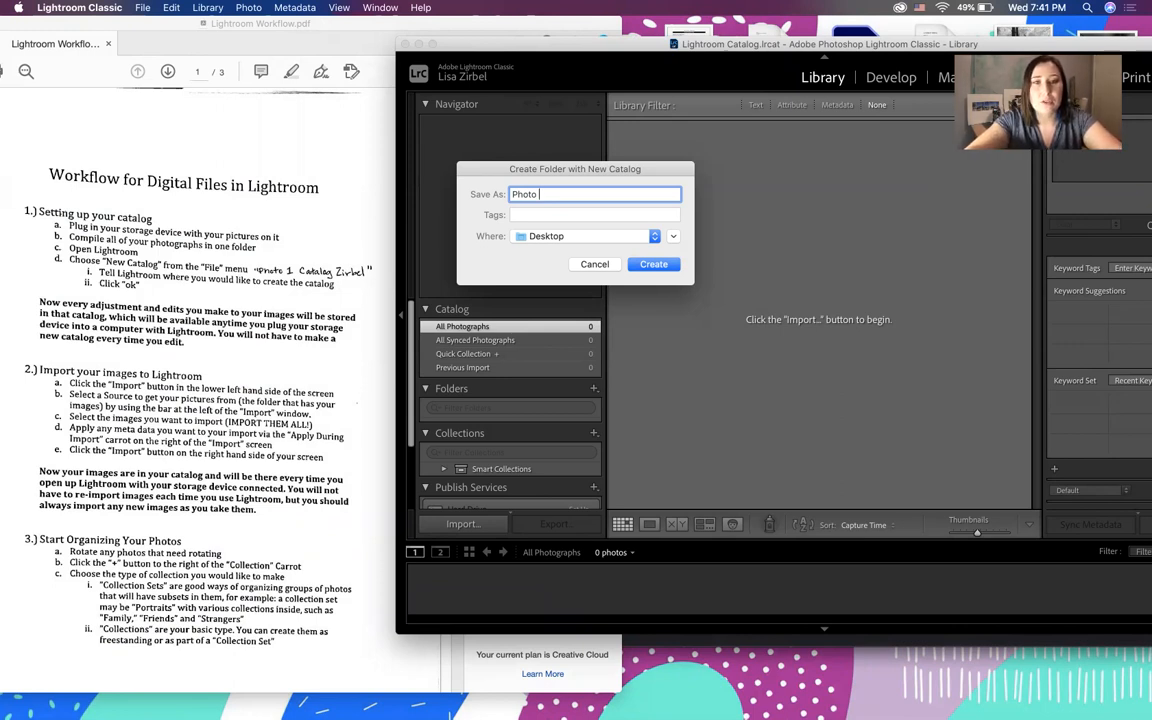
pyautogui.write('1 Catalog ')
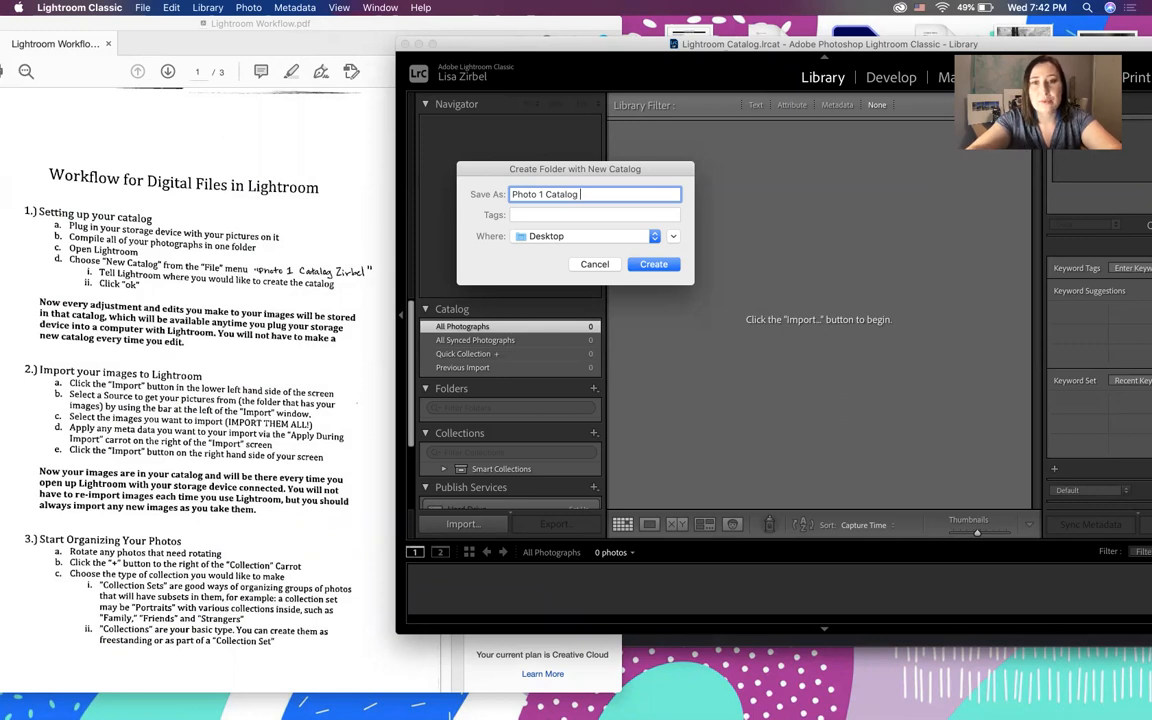
pyautogui.write('Zirbel')
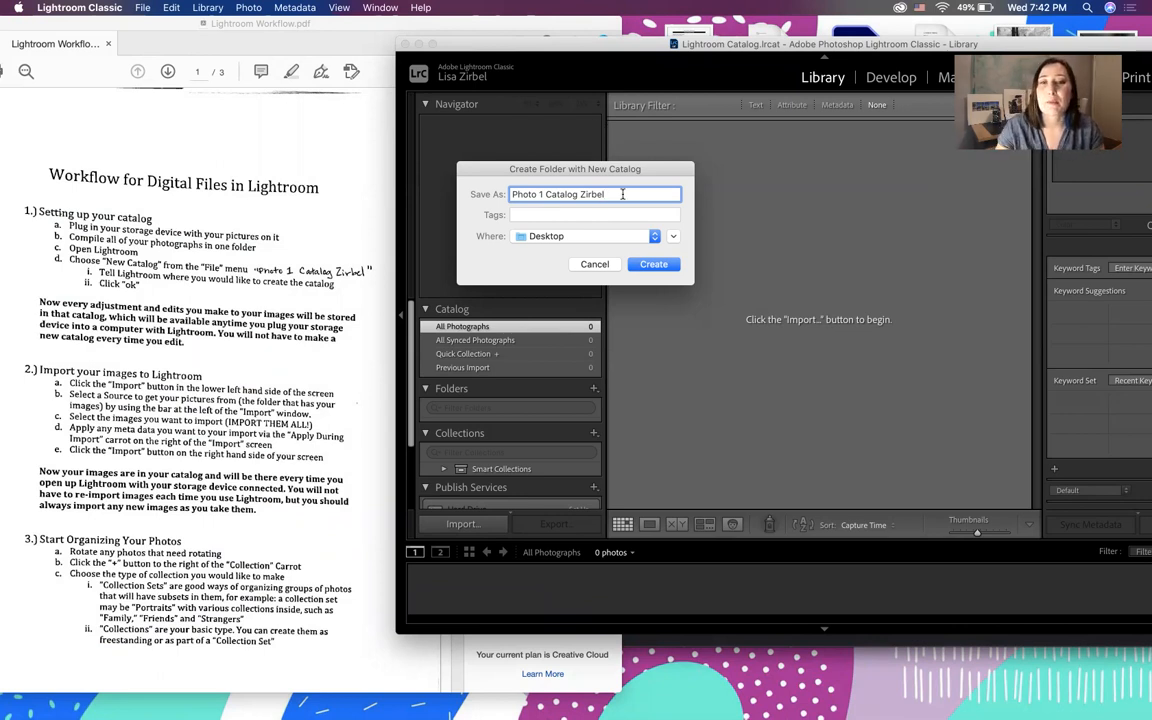
pyautogui.moveTo(610, 194); pyautogui.dragTo(503, 194)
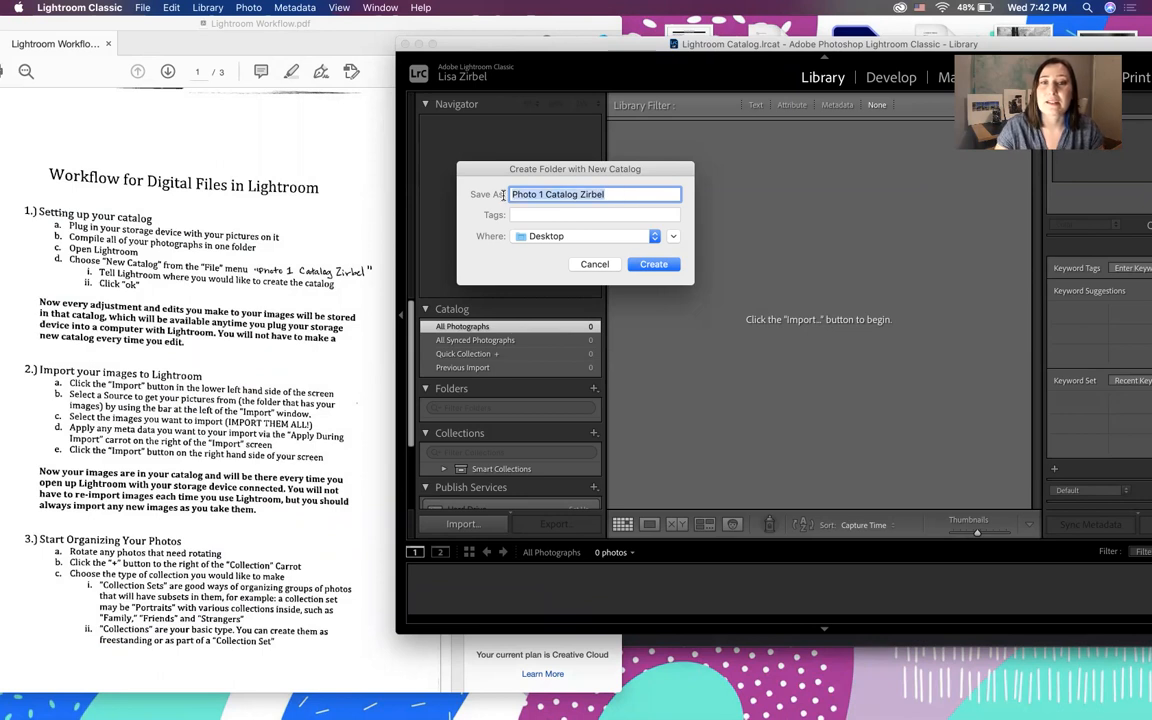
pyautogui.click(611, 193)
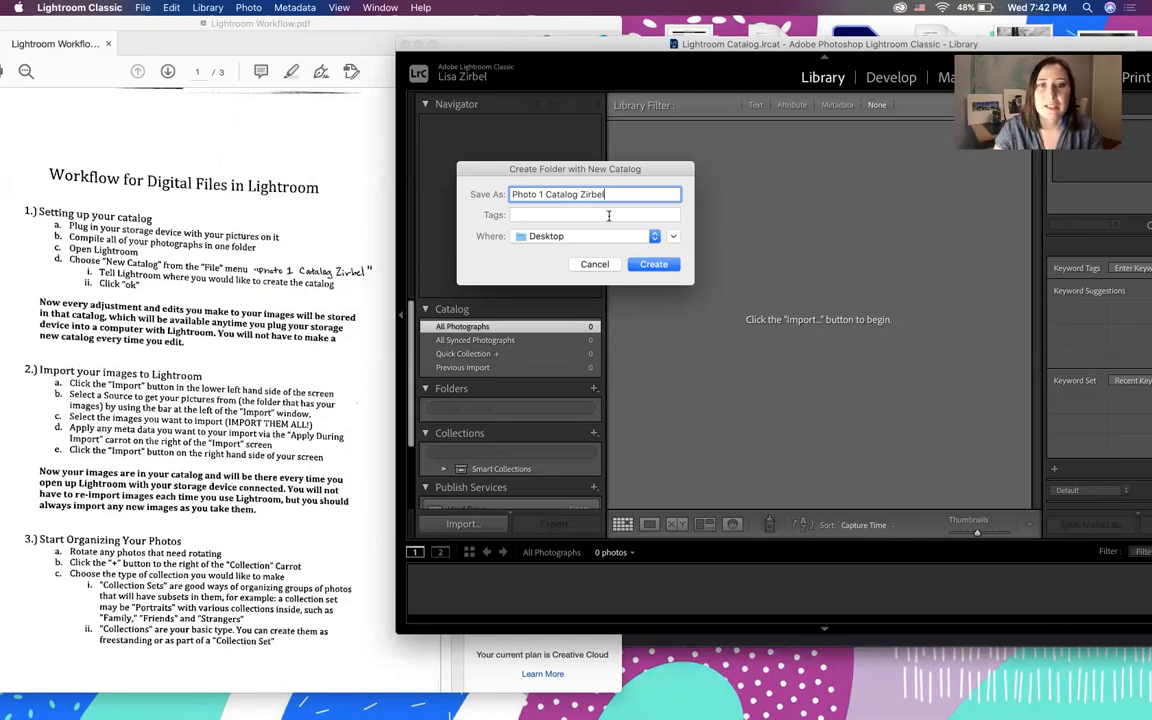
pyautogui.click(654, 266)
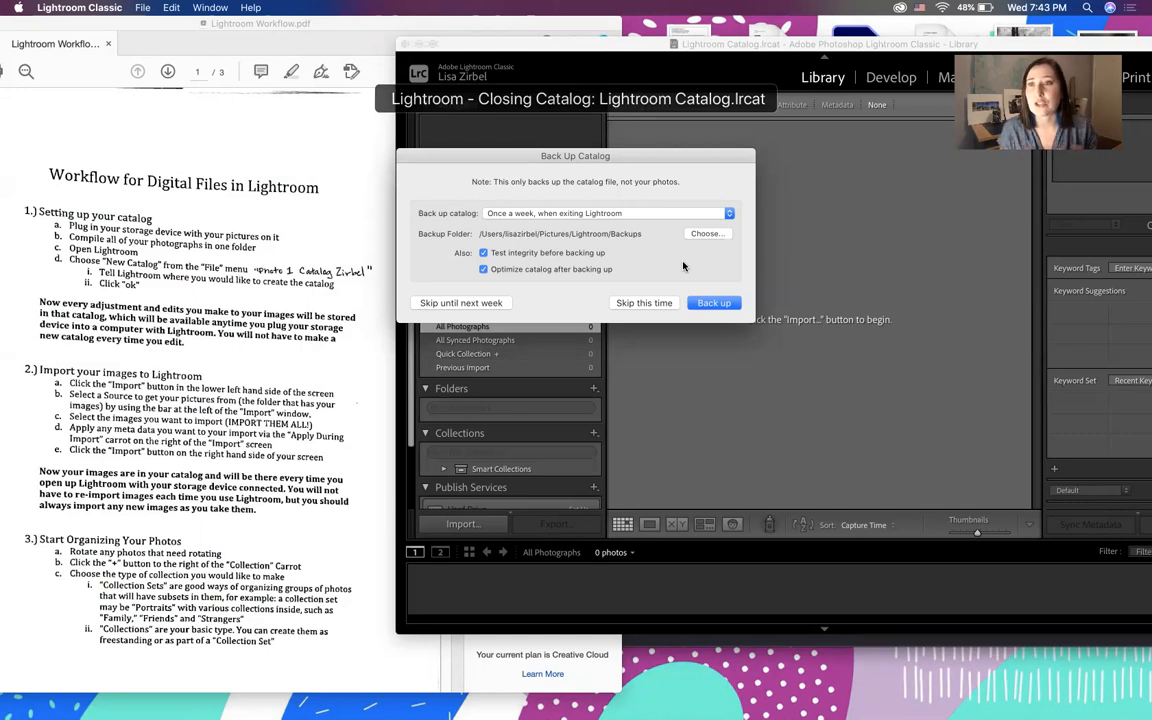
# Set the catalog backup frequency to once a day, when exiting Lightroom, and back up the old catalog
pyautogui.click(729, 214)
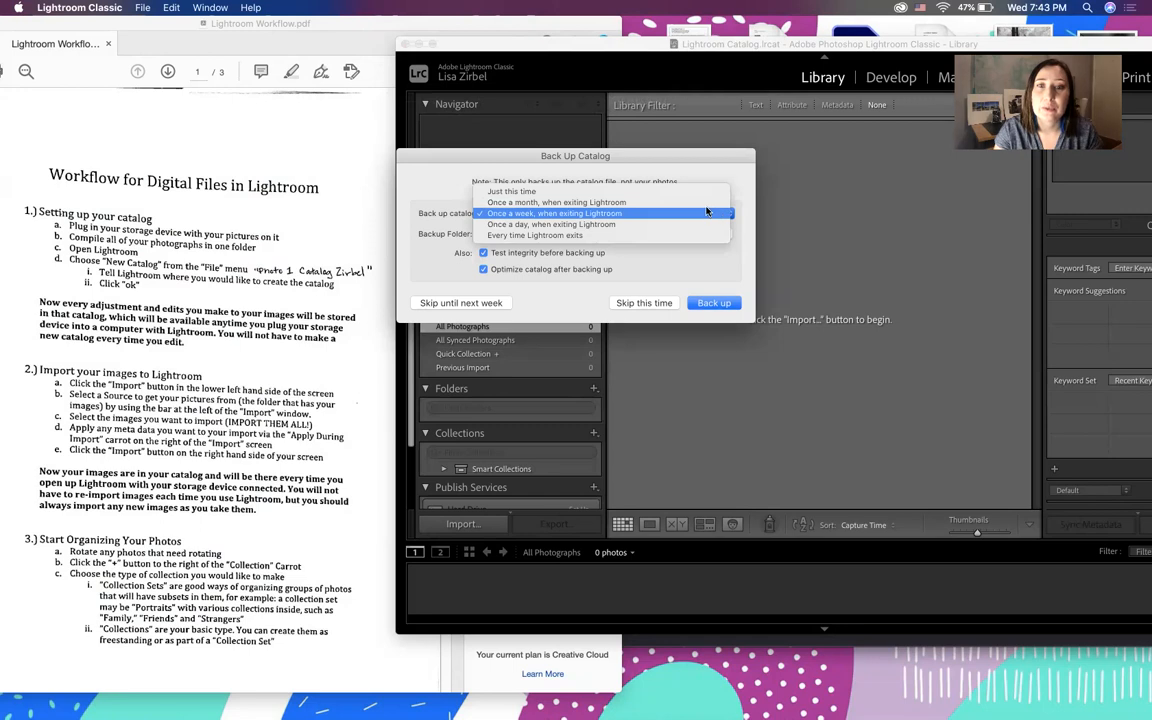
pyautogui.click(690, 225)
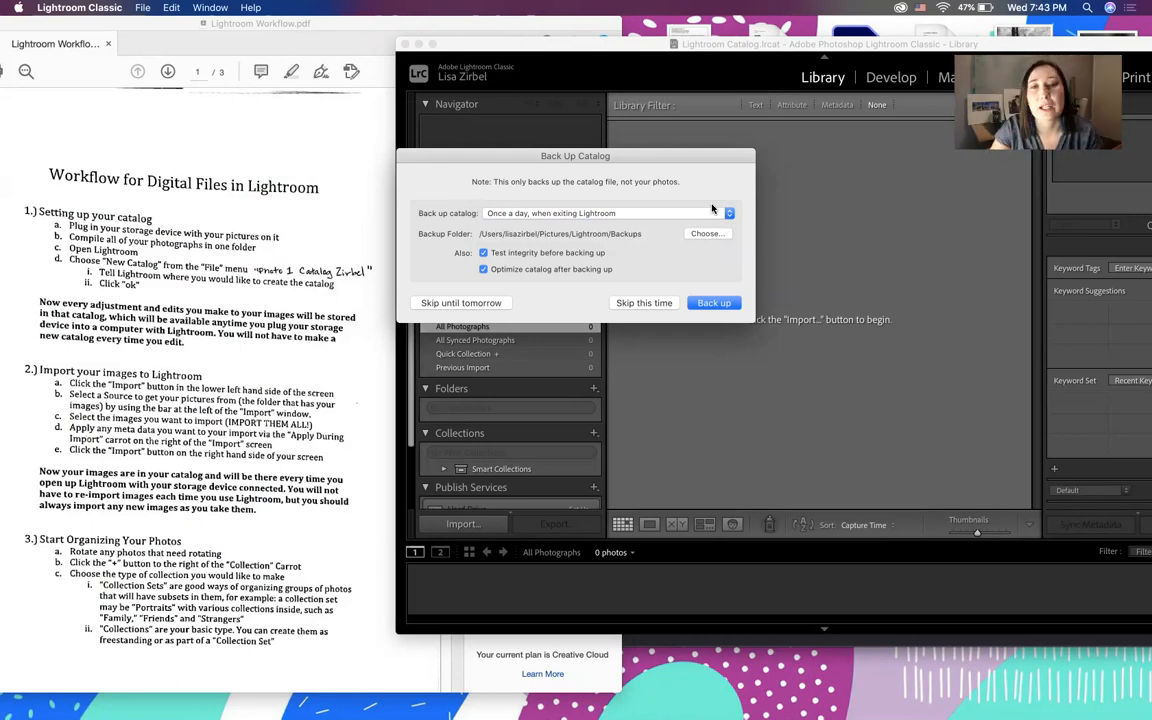
pyautogui.click(714, 303)
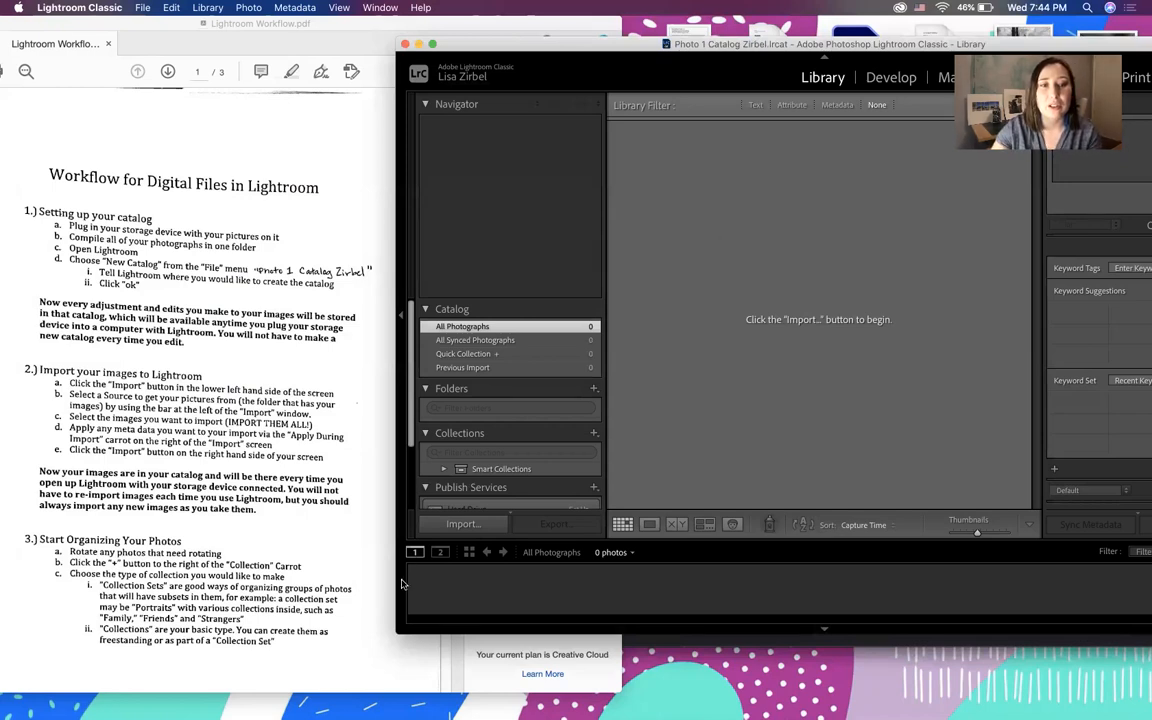
# Open the photo import in the new catalog, enlarging and repositioning the window so all import options fit on screen
pyautogui.moveTo(385, 638); pyautogui.dragTo(351, 645)
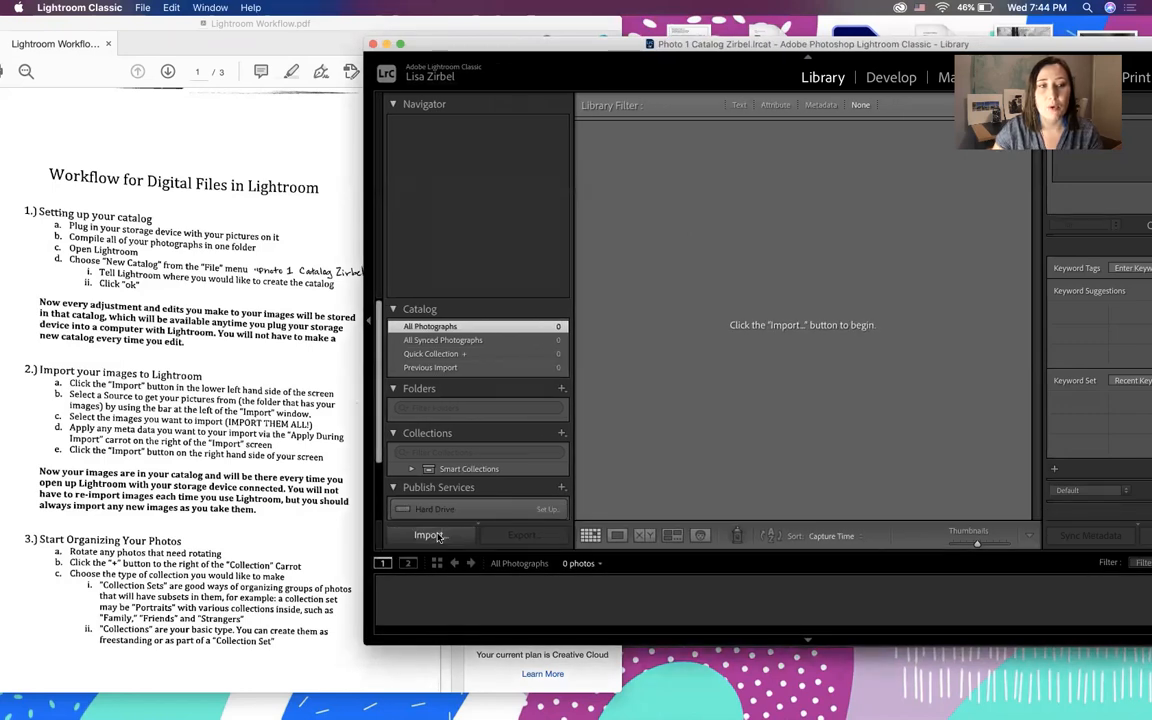
pyautogui.click(428, 535)
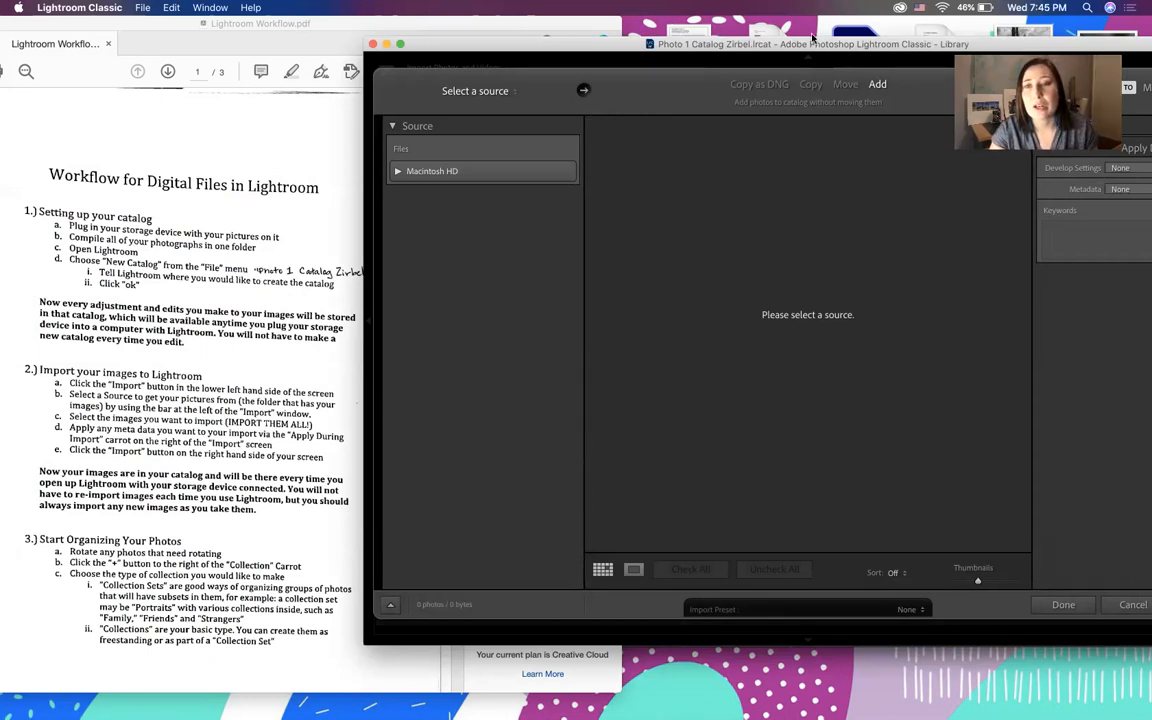
pyautogui.moveTo(898, 53); pyautogui.dragTo(677, 101)
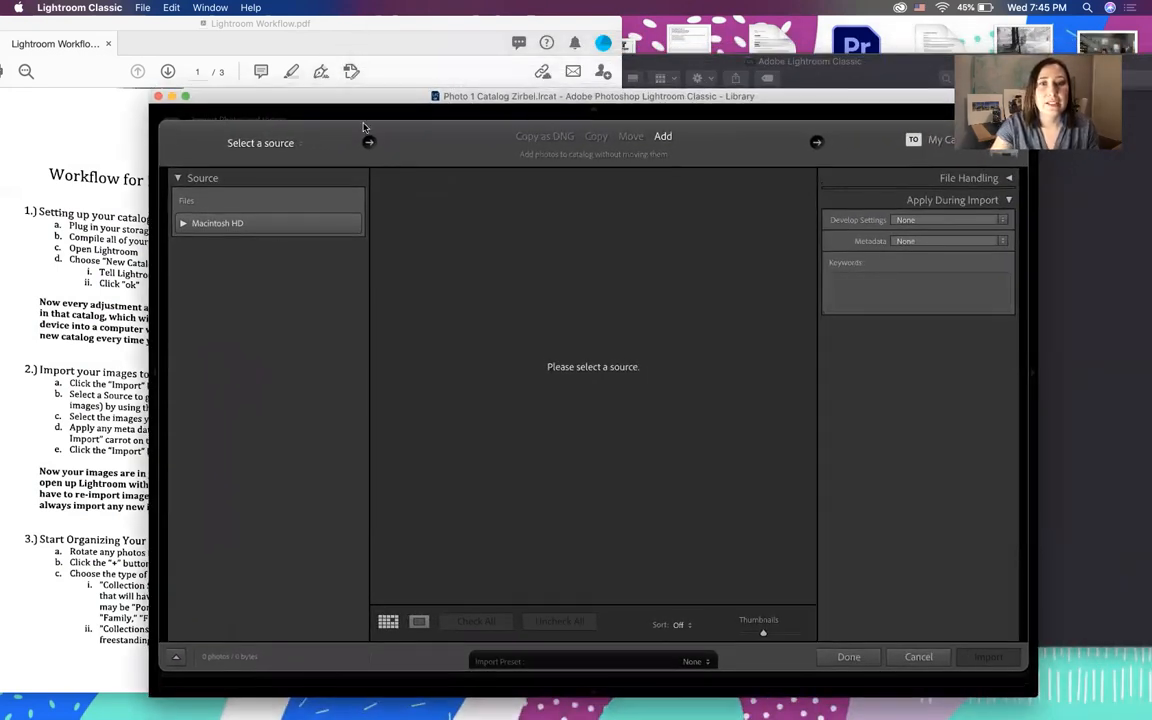
# Look through the Applications and Library folders on Macintosh HD for the photos to import
pyautogui.click(185, 224)
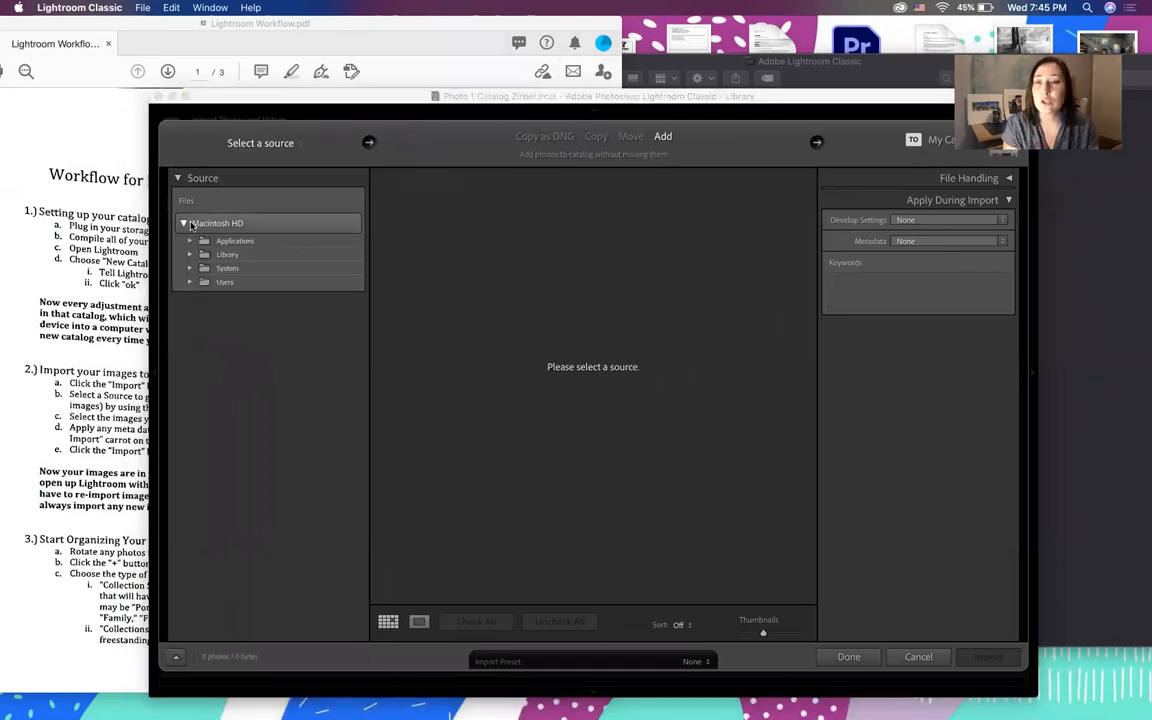
pyautogui.click(251, 242)
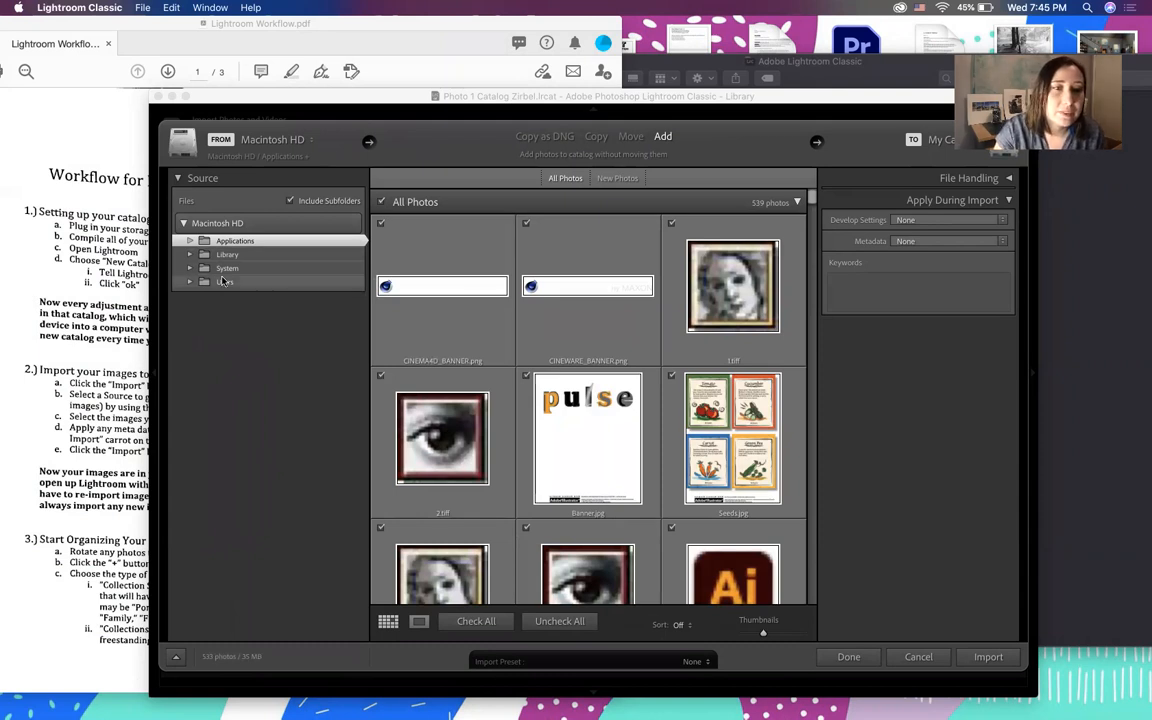
pyautogui.click(190, 241)
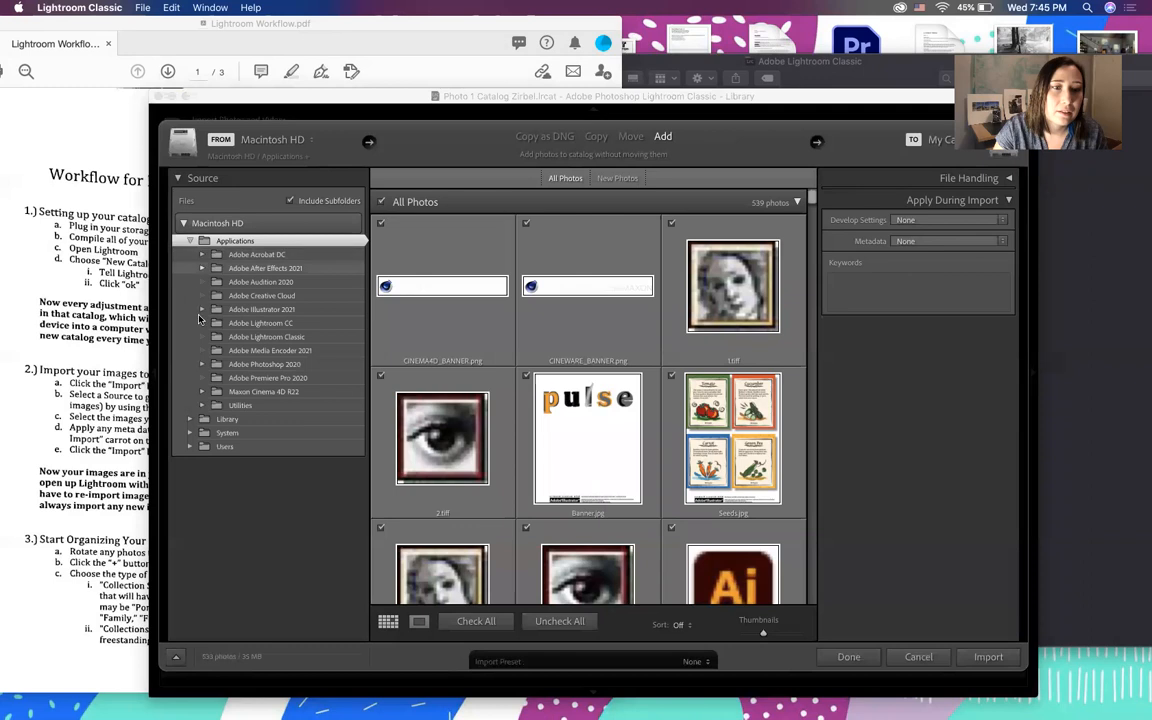
pyautogui.click(190, 419)
pyautogui.scroll(-6, 210, 425)
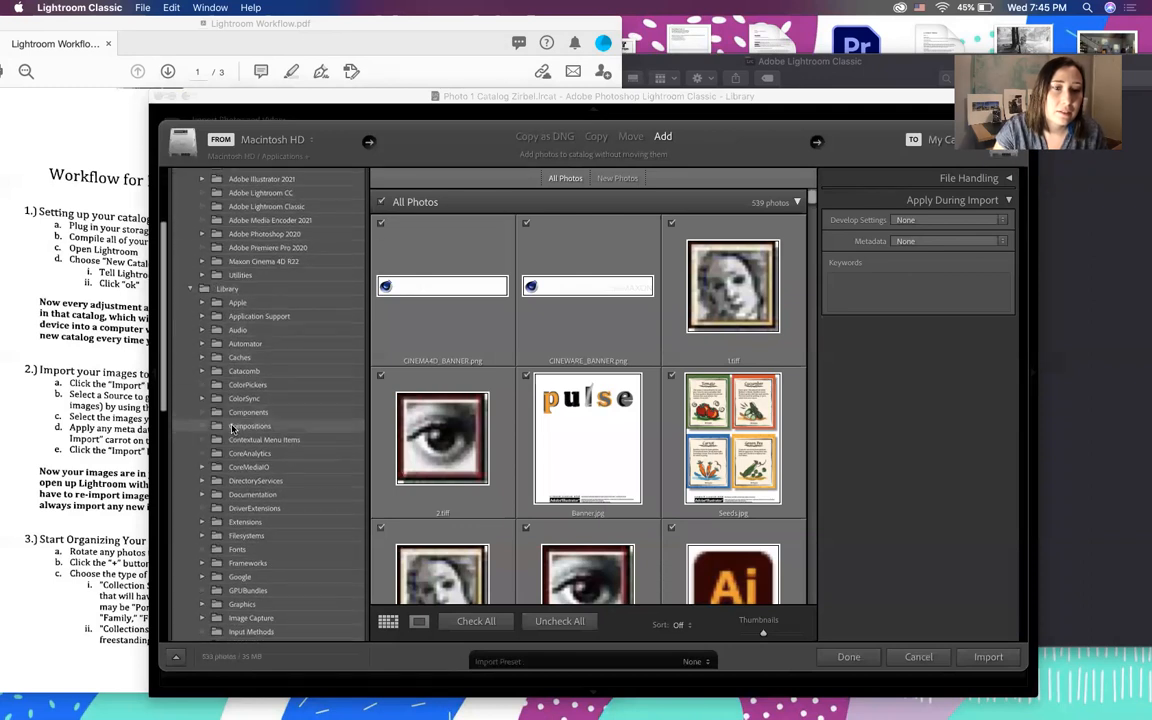
pyautogui.scroll(-4, 232, 428)
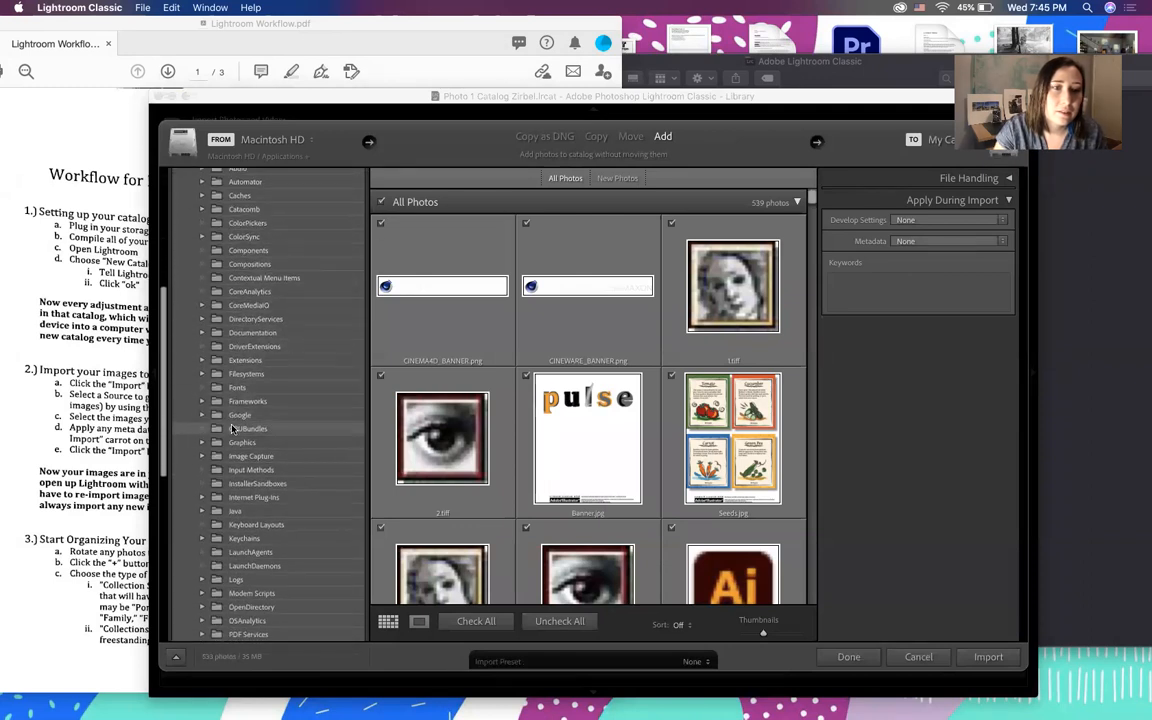
pyautogui.scroll(-7, 232, 428)
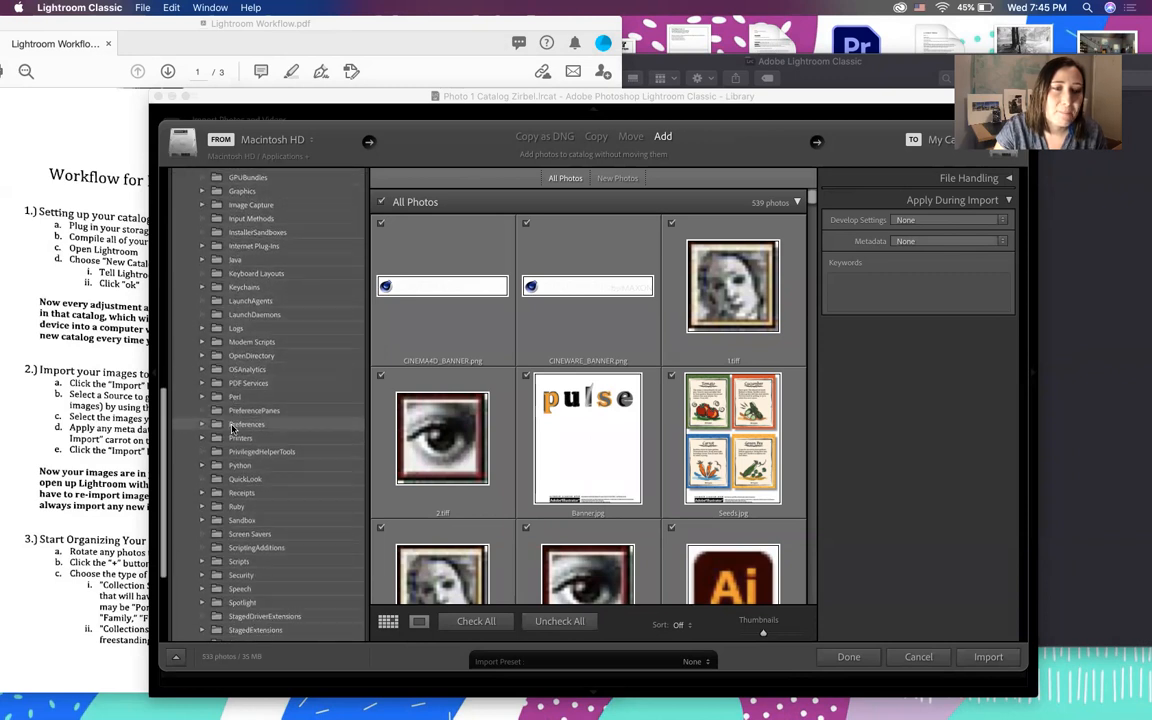
pyautogui.scroll(-1, 220, 500)
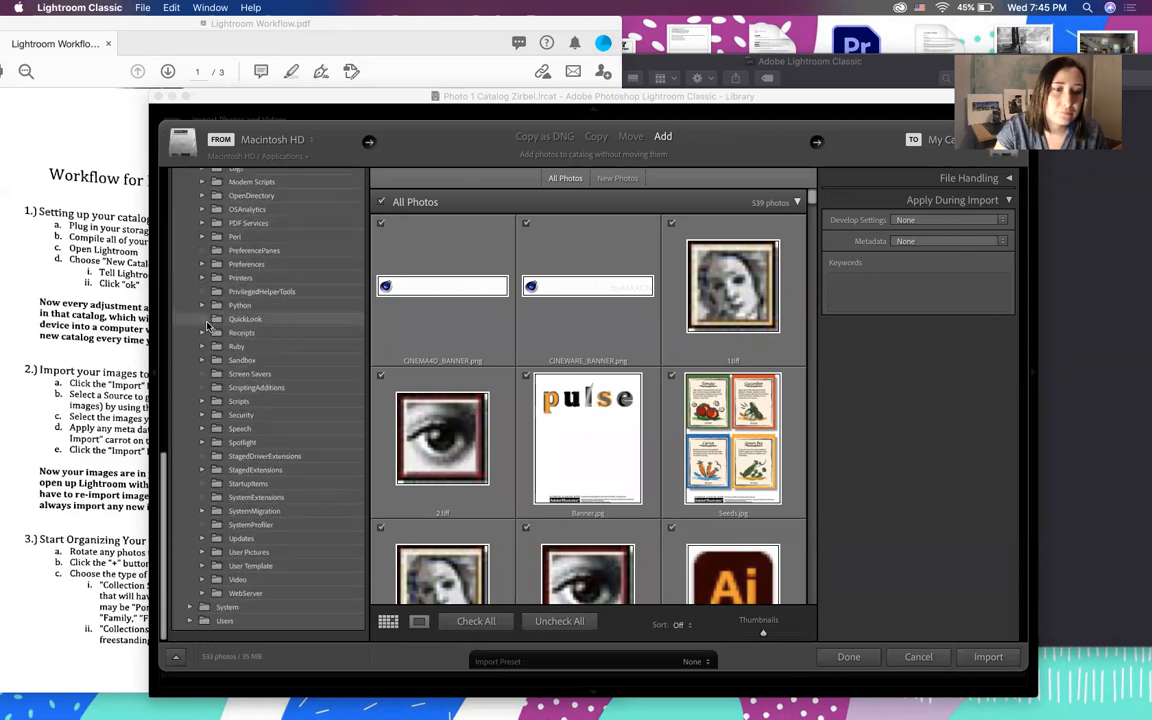
# Choose the Sacred G's folder as the import source, inside Work Stuff in the Desktop folder on the user's Desktop
pyautogui.click(192, 625)
pyautogui.scroll(-1, 202, 614)
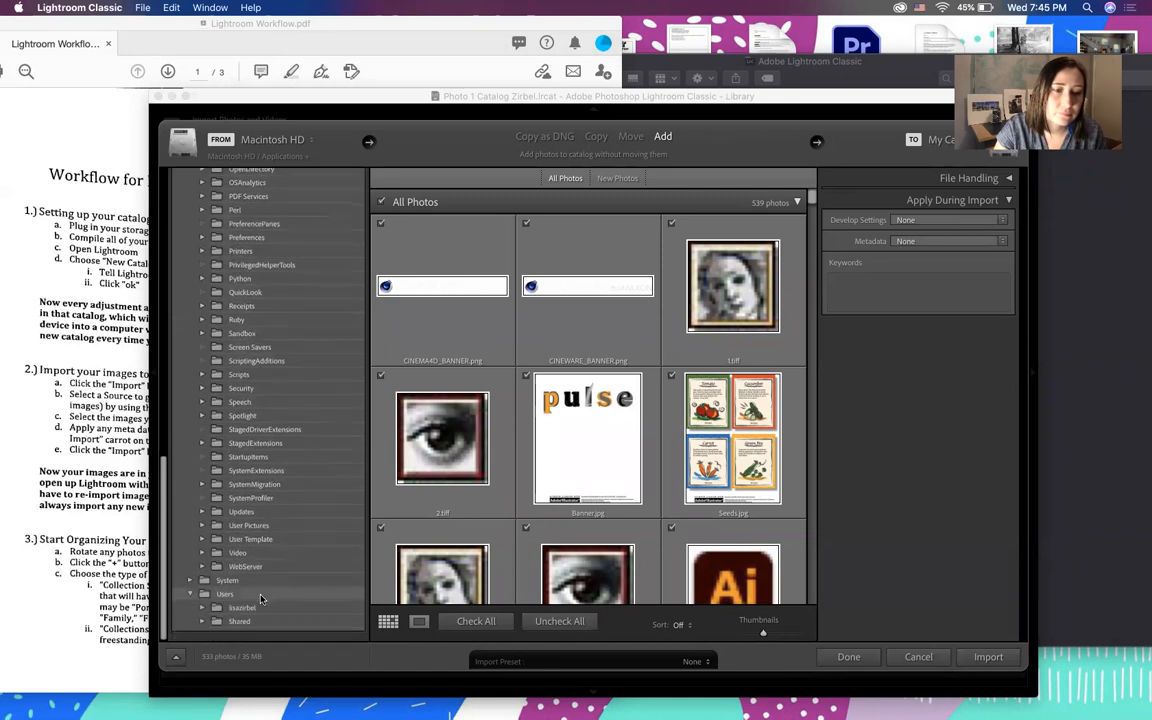
pyautogui.click(203, 614)
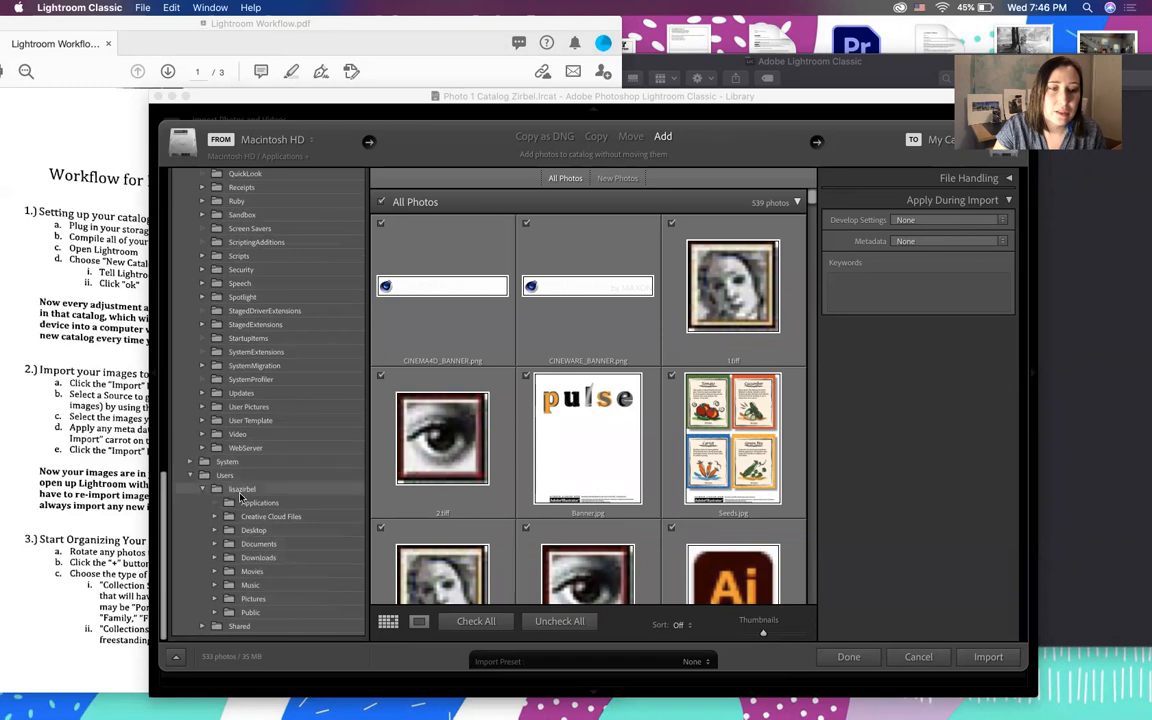
pyautogui.click(213, 532)
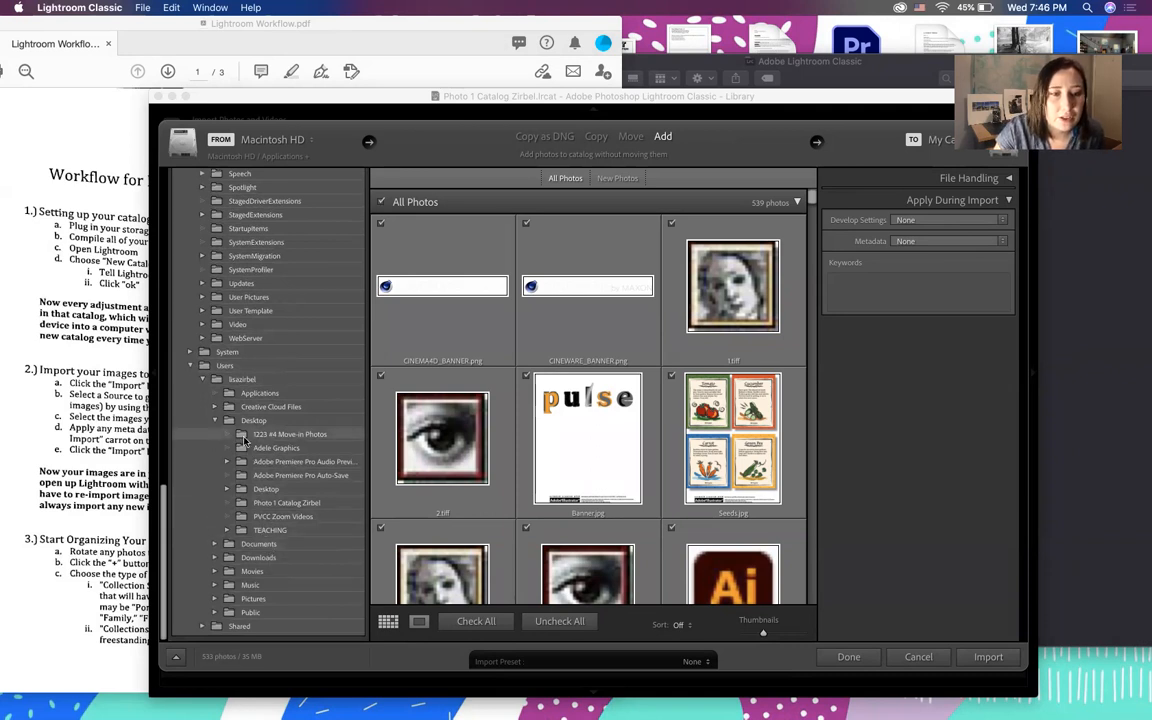
pyautogui.click(227, 489)
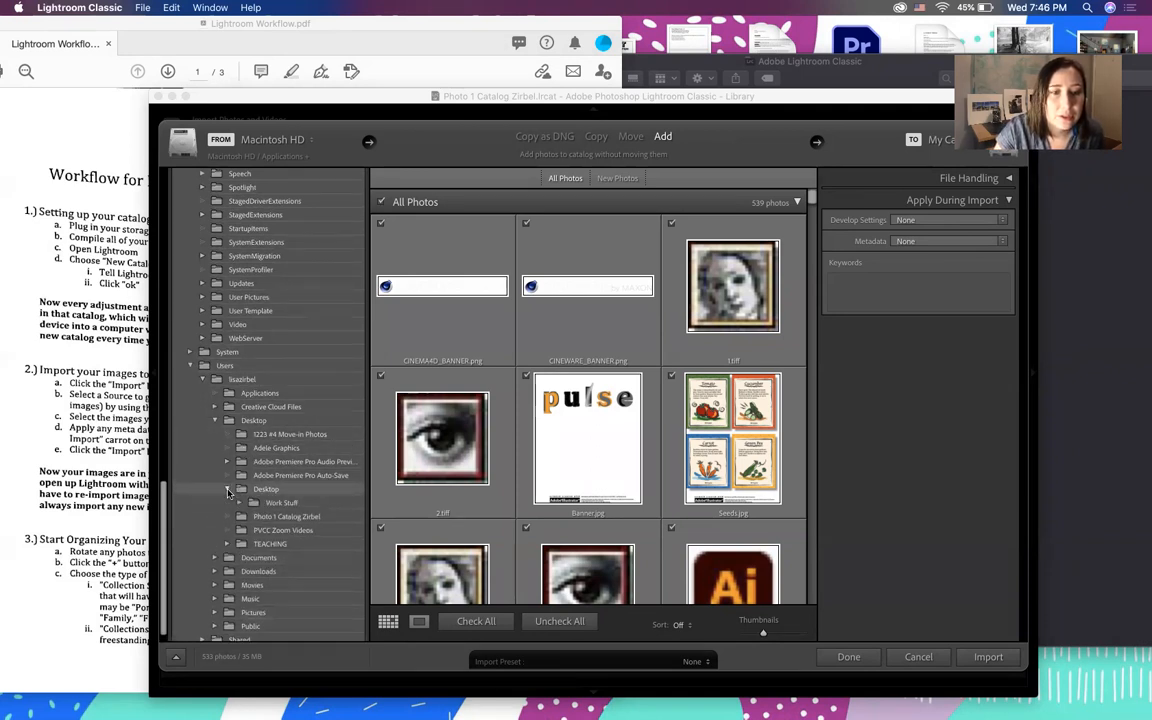
pyautogui.click(240, 504)
pyautogui.scroll(-1, 256, 541)
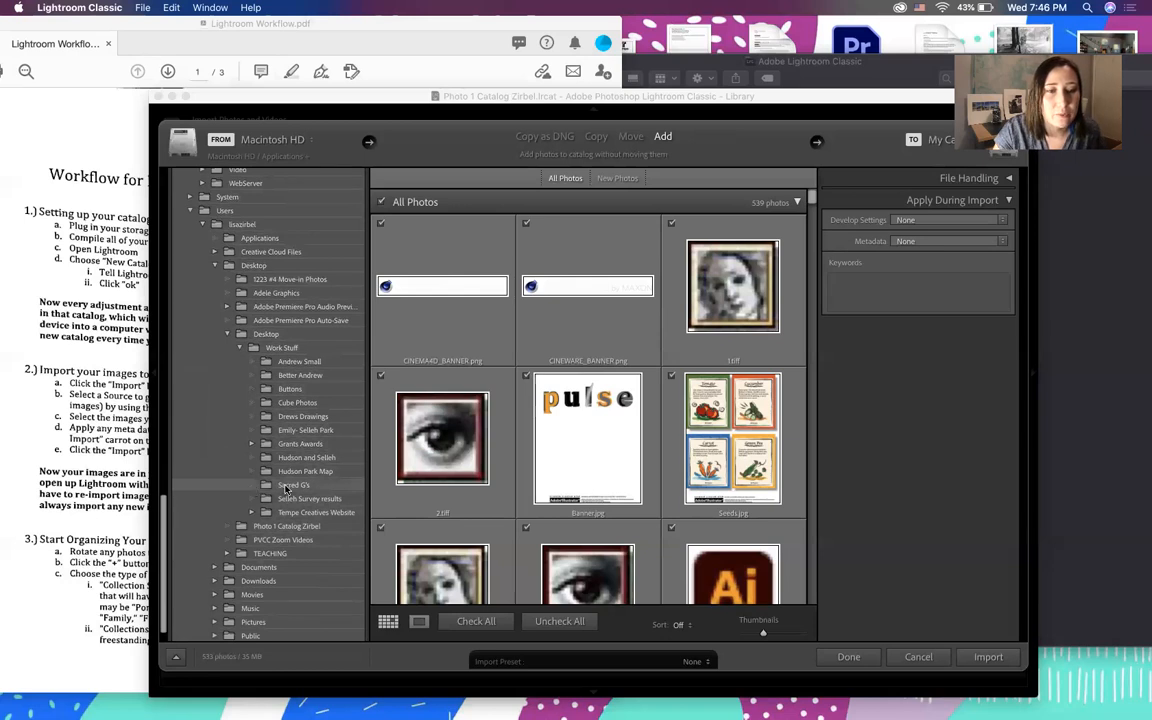
pyautogui.click(286, 486)
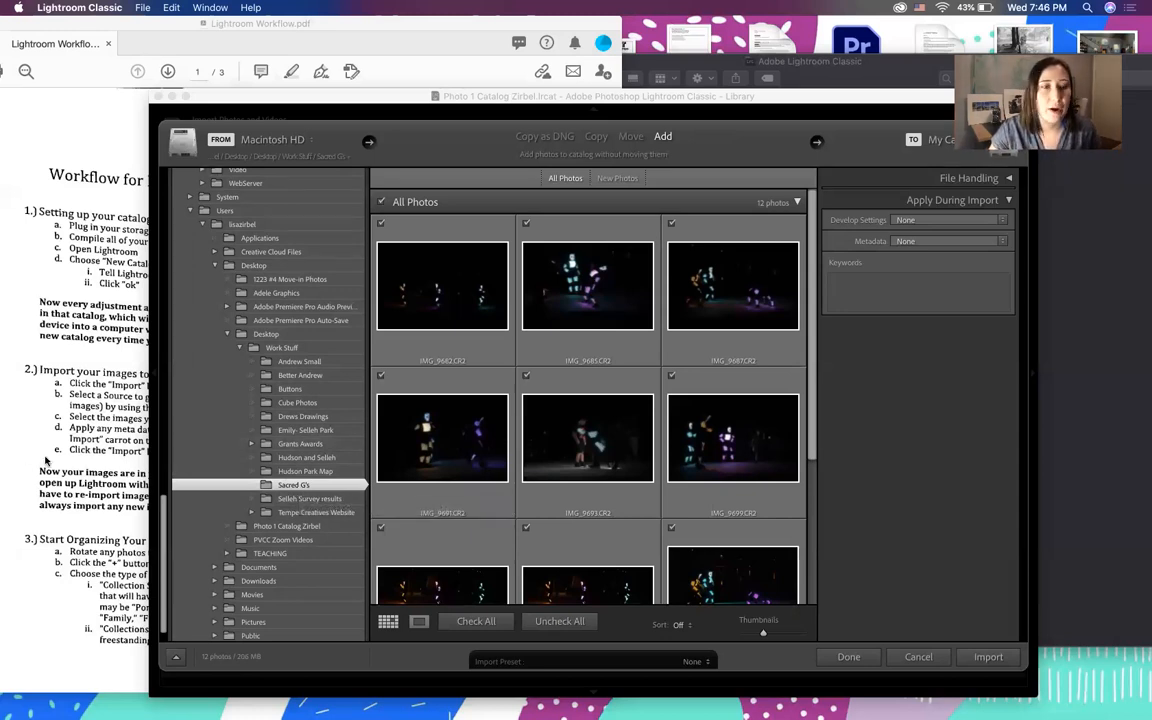
# Check the import instructions in the Acrobat handout, and view the available Develop Settings for the import in Lightroom Classic
pyautogui.click(44, 415)
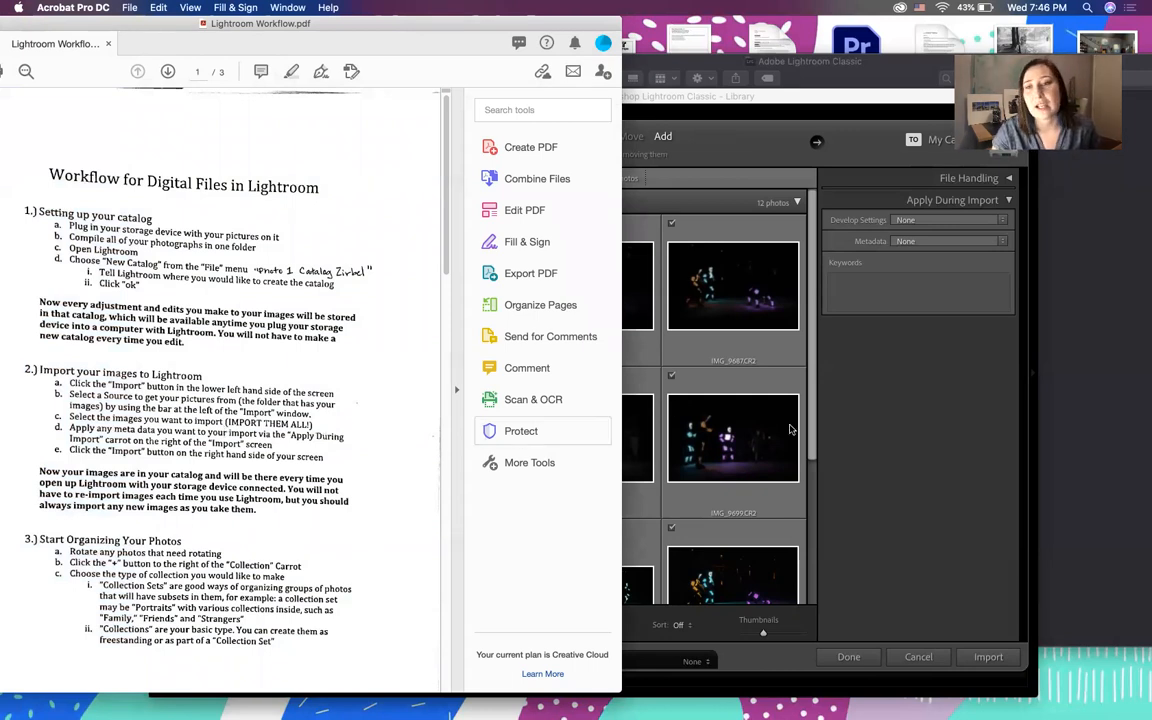
pyautogui.click(830, 376)
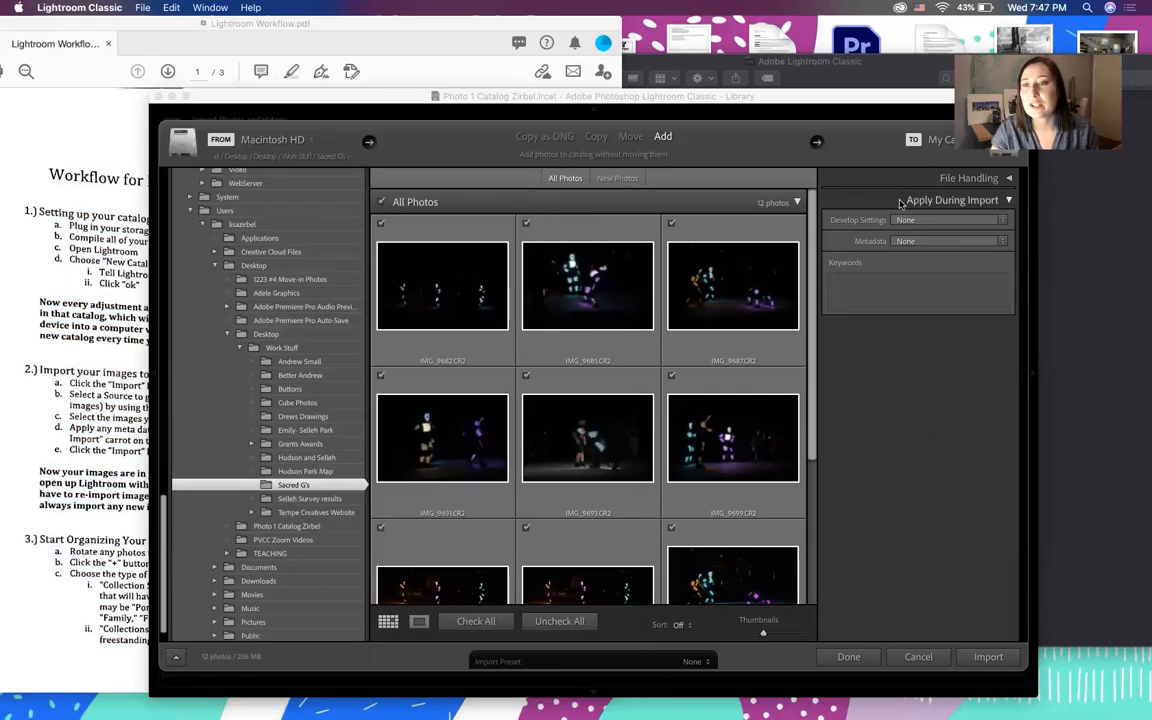
pyautogui.click(1008, 200)
pyautogui.click(1009, 200)
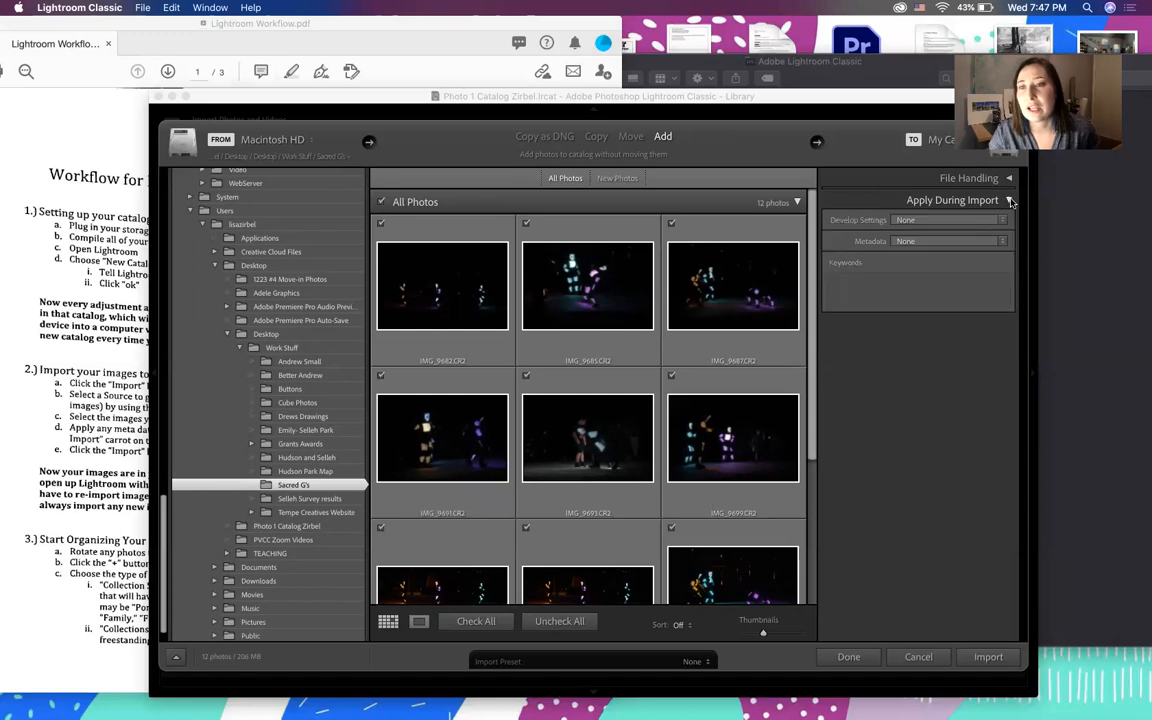
pyautogui.click(1008, 200)
pyautogui.click(1008, 200)
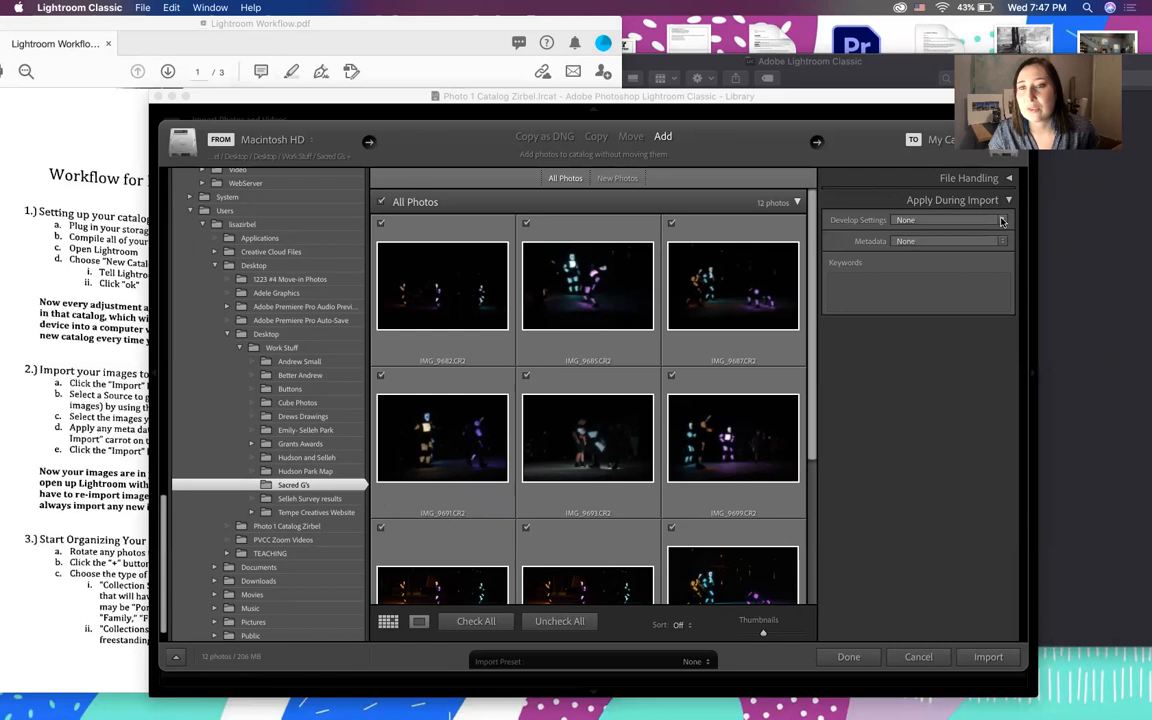
pyautogui.click(1001, 220)
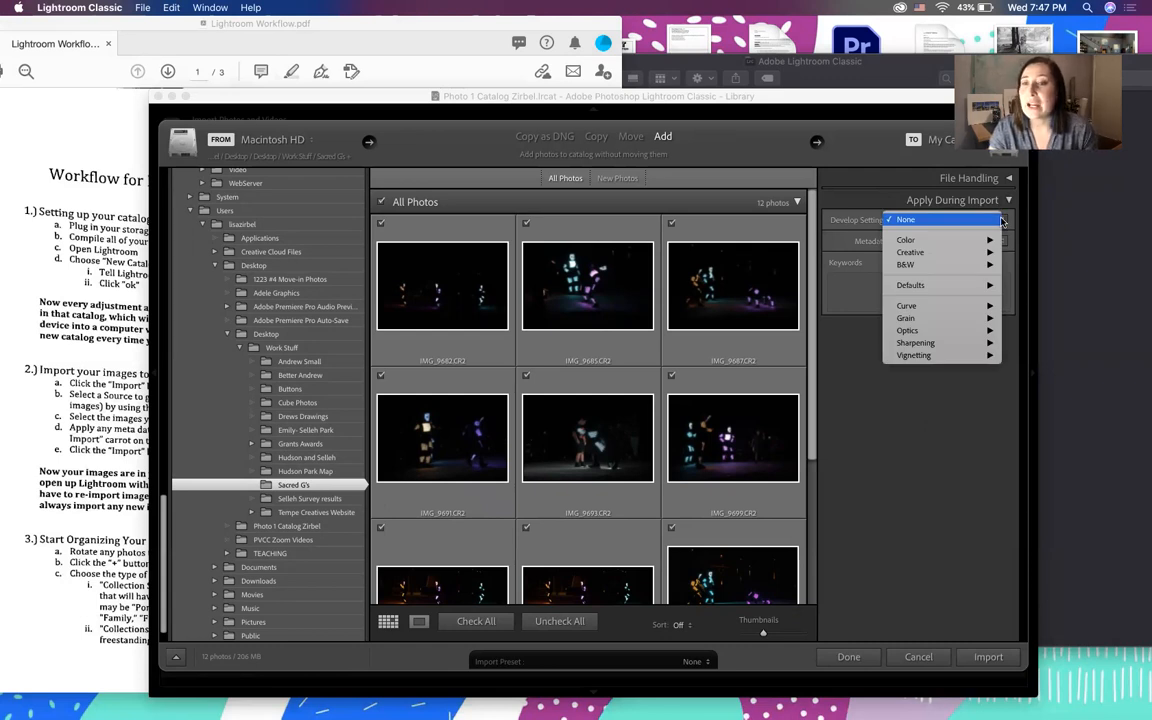
pyautogui.click(862, 219)
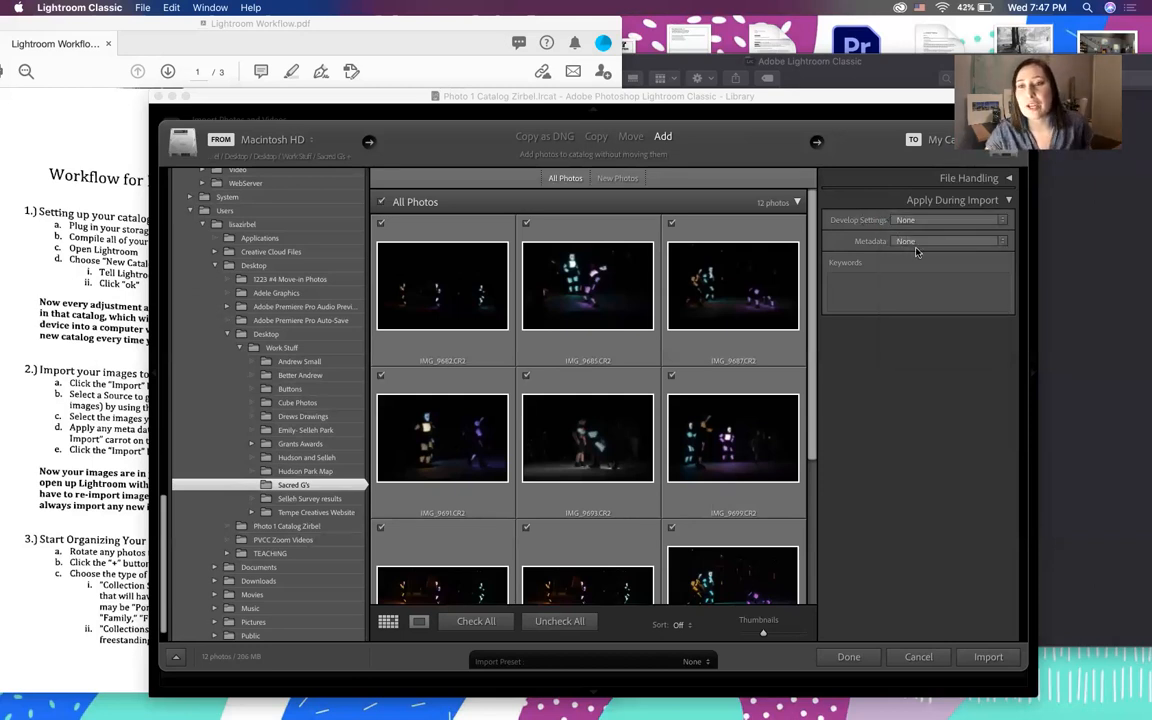
# Start a new metadata preset for the import and set its Copy Name to "Sacred G Shoot"
pyautogui.click(1003, 242)
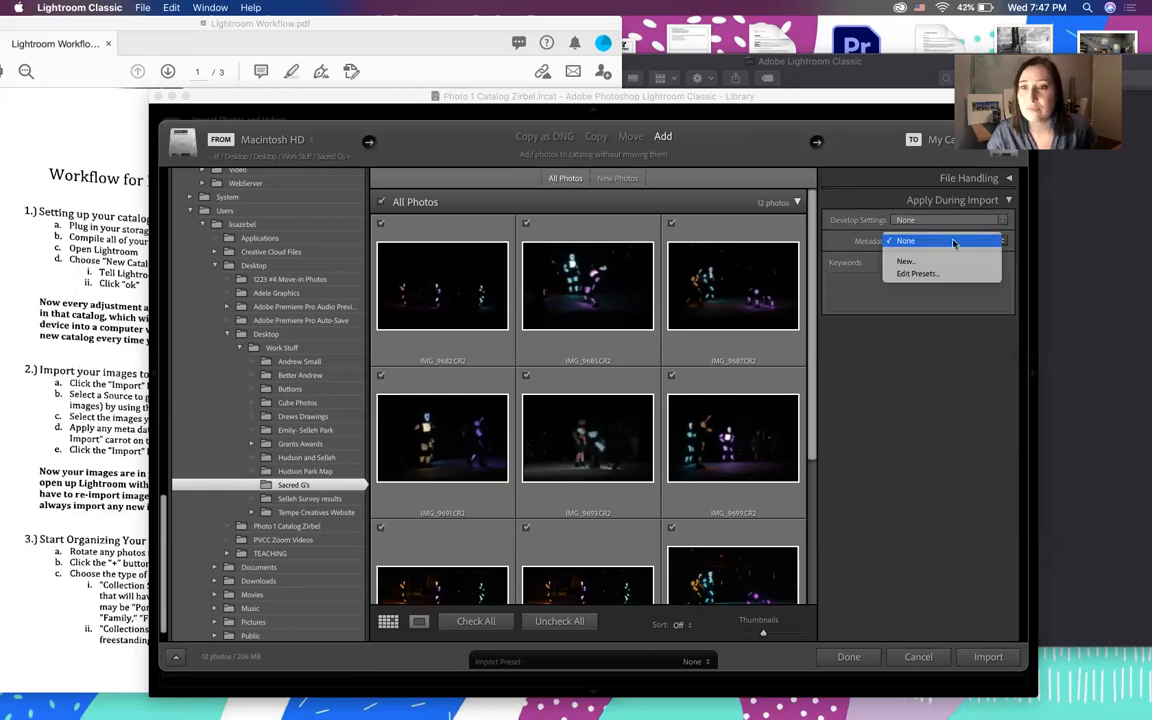
pyautogui.click(929, 262)
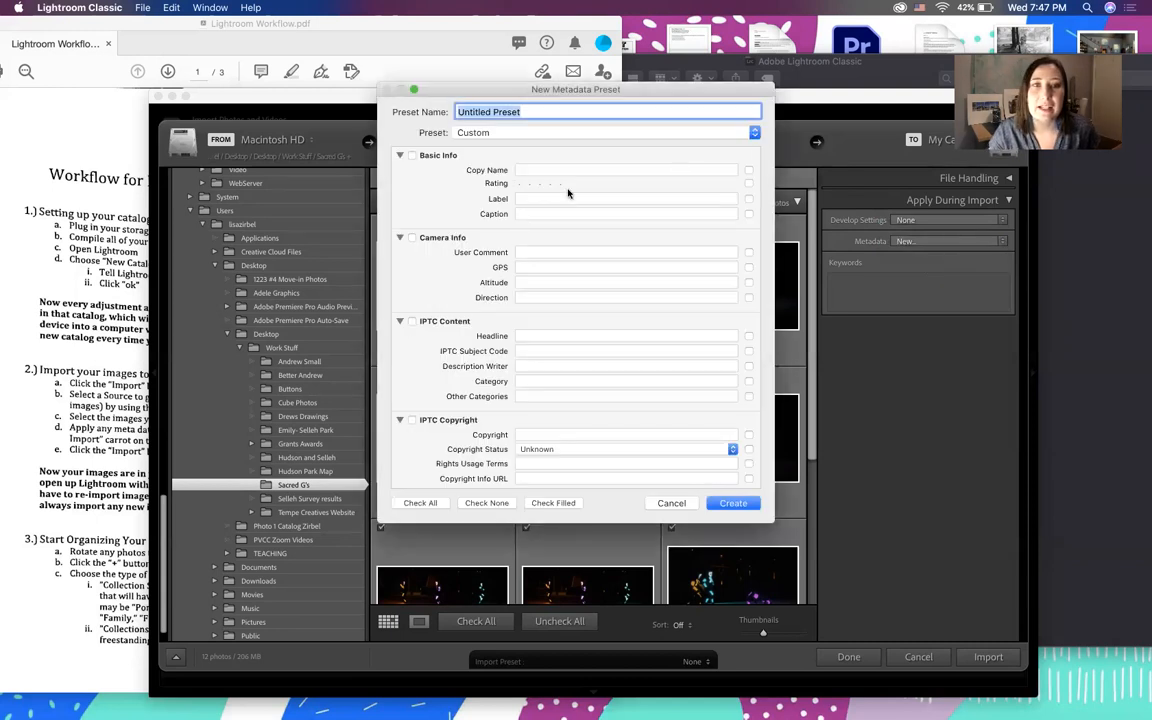
pyautogui.scroll(-1, 568, 193)
pyautogui.scroll(-10, 568, 193)
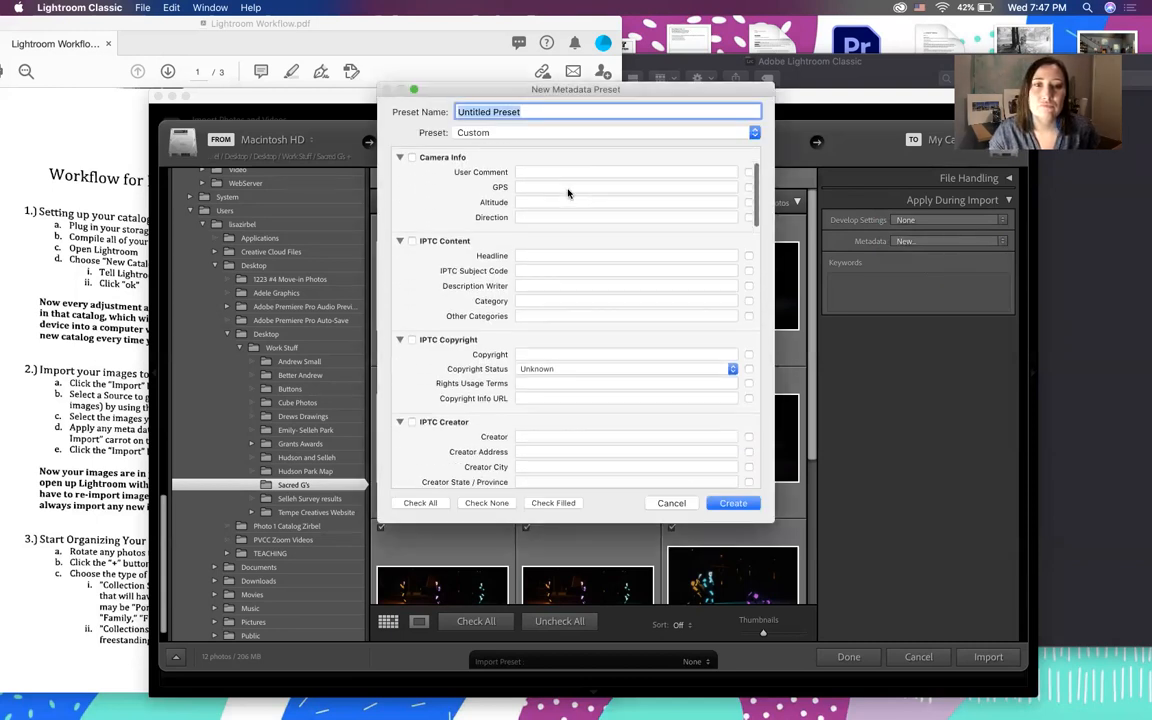
pyautogui.scroll(-7, 568, 193)
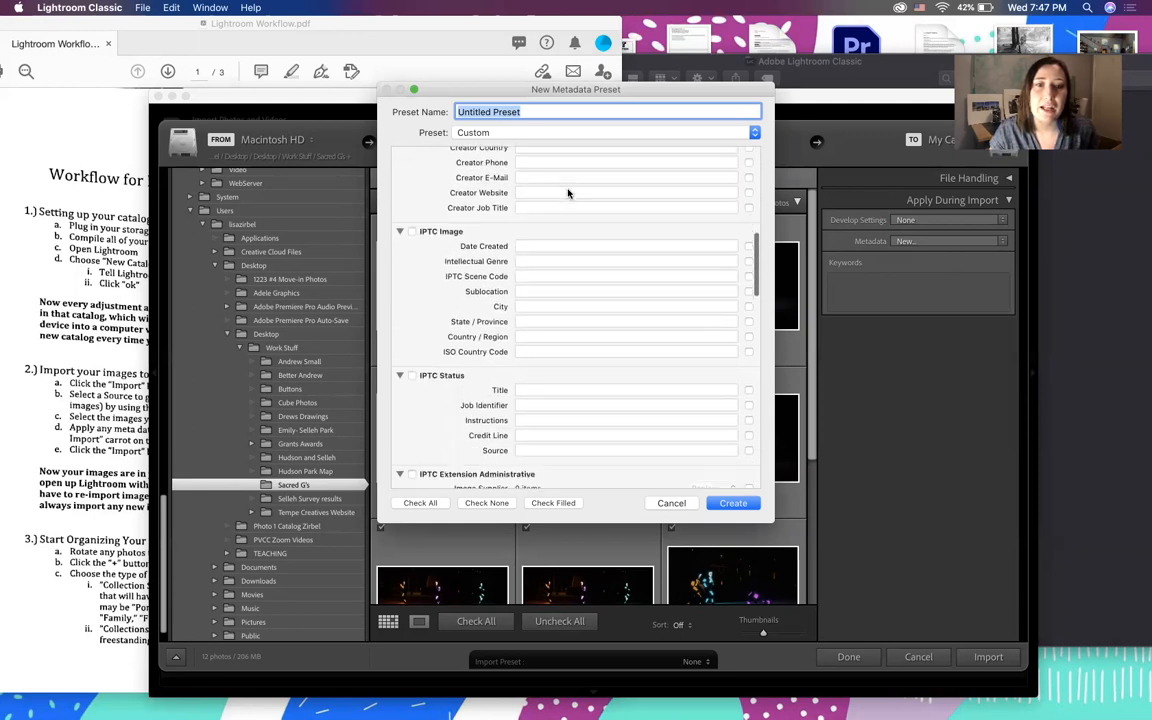
pyautogui.scroll(15, 568, 193)
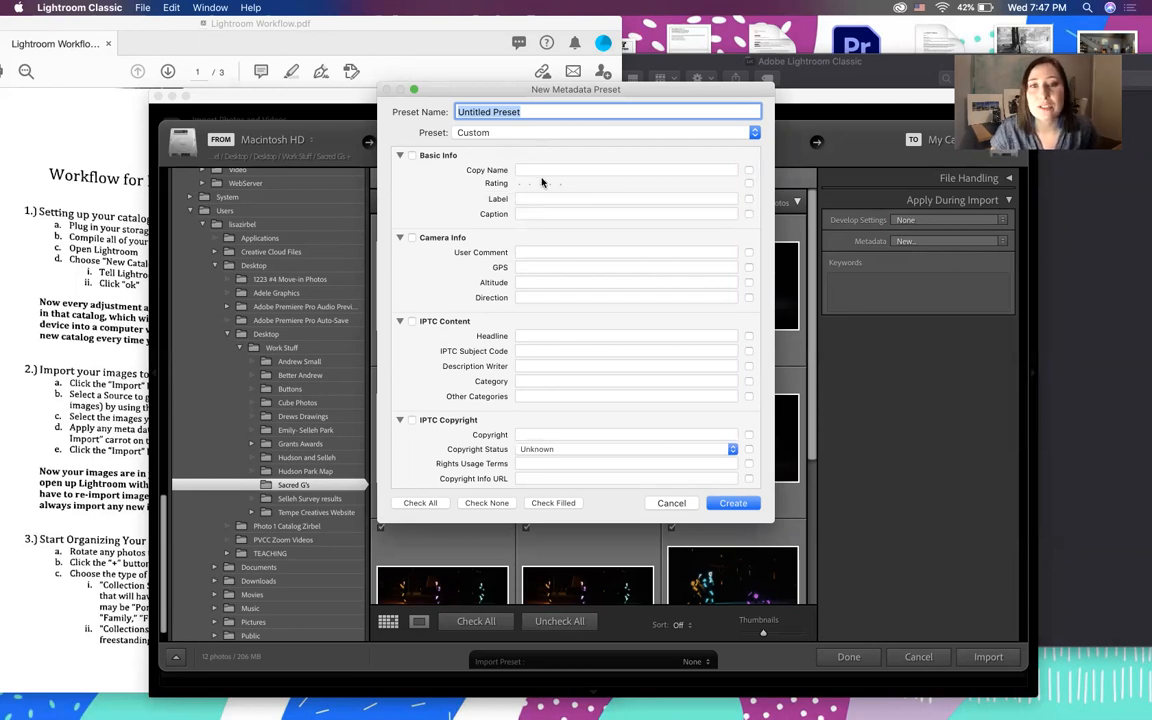
pyautogui.click(552, 169)
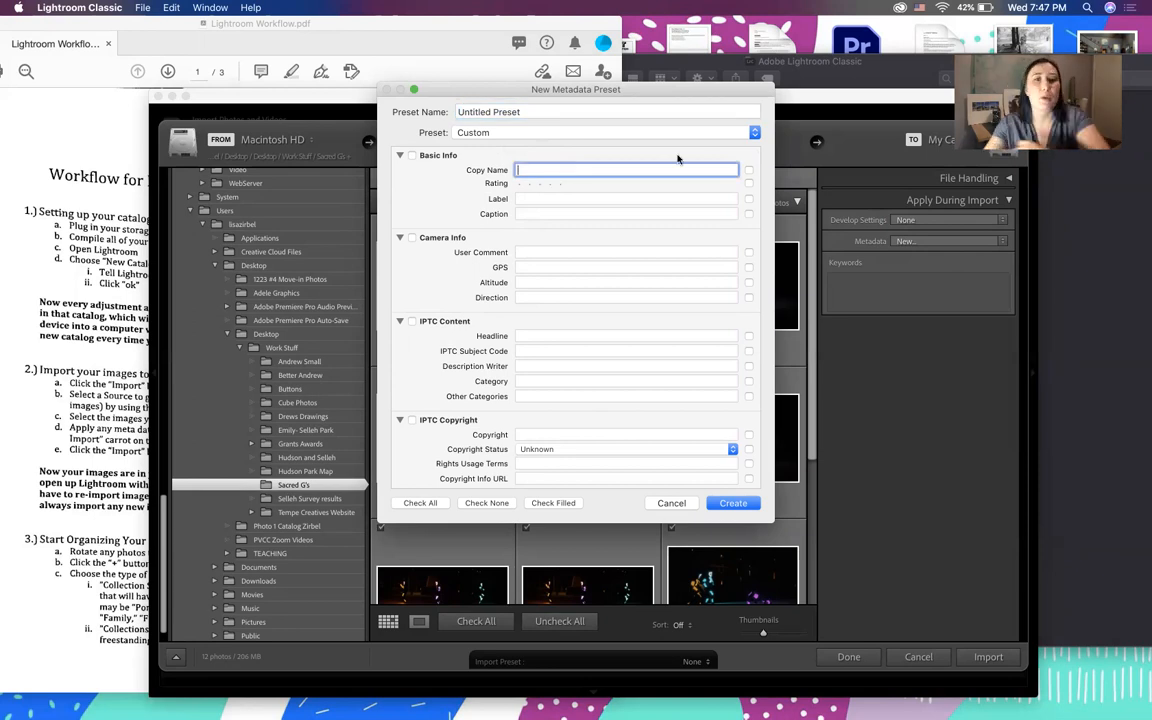
pyautogui.write('Sacre')
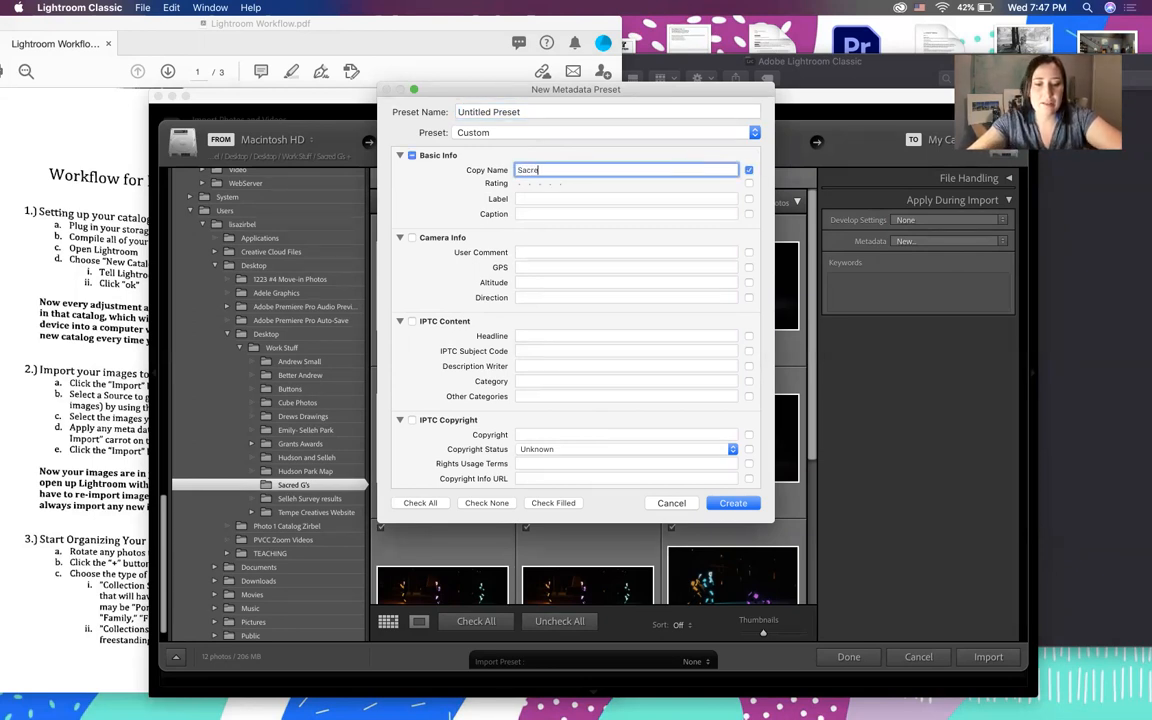
pyautogui.write('d G Shoot')
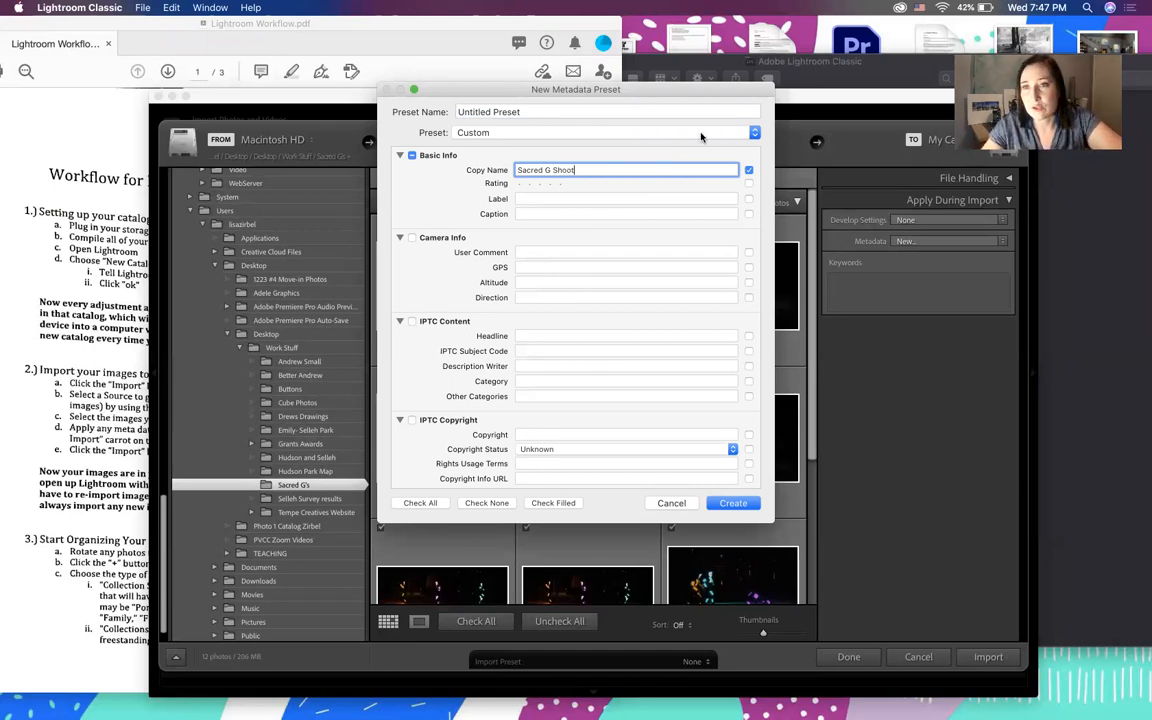
# Give the metadata preset a five-star rating and the label "Dance, performance, park, work", and create it
pyautogui.click(559, 186)
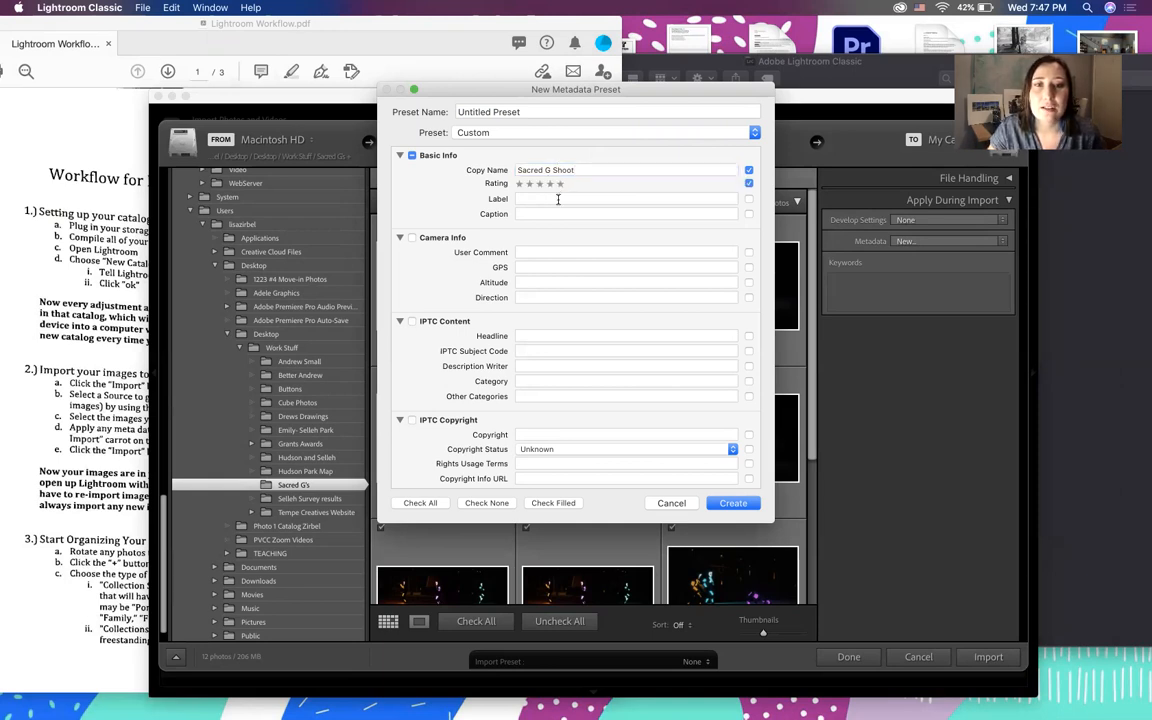
pyautogui.click(558, 199)
pyautogui.write('Dance')
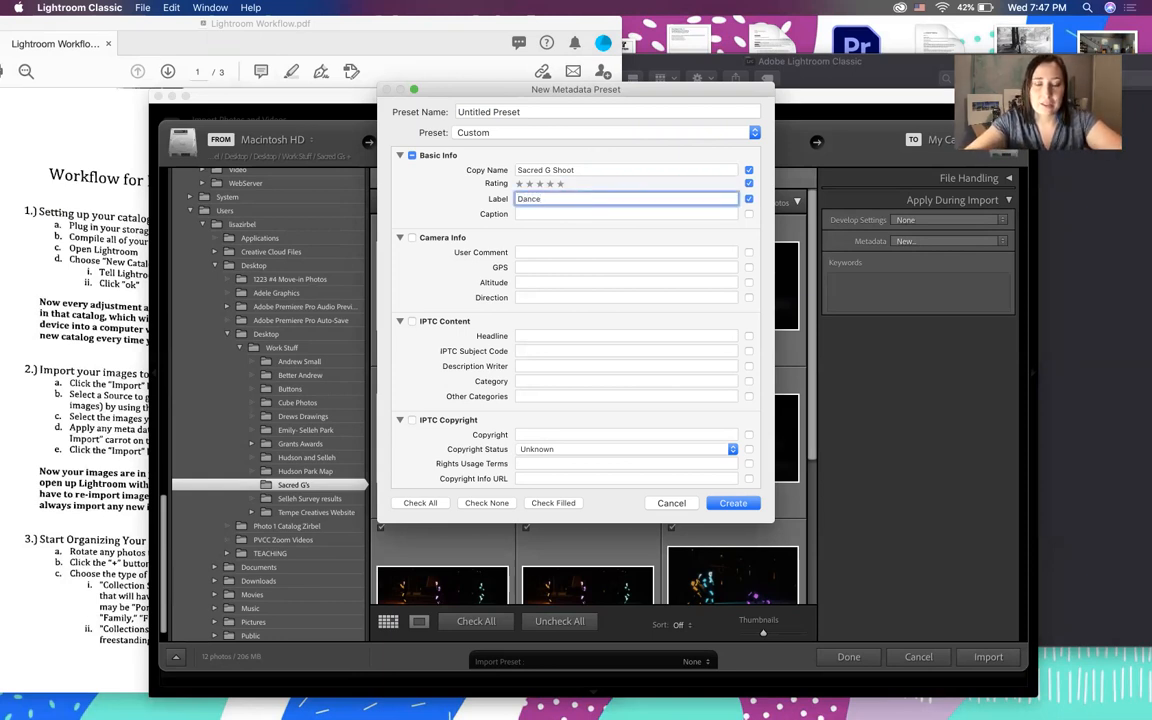
pyautogui.write(', perform')
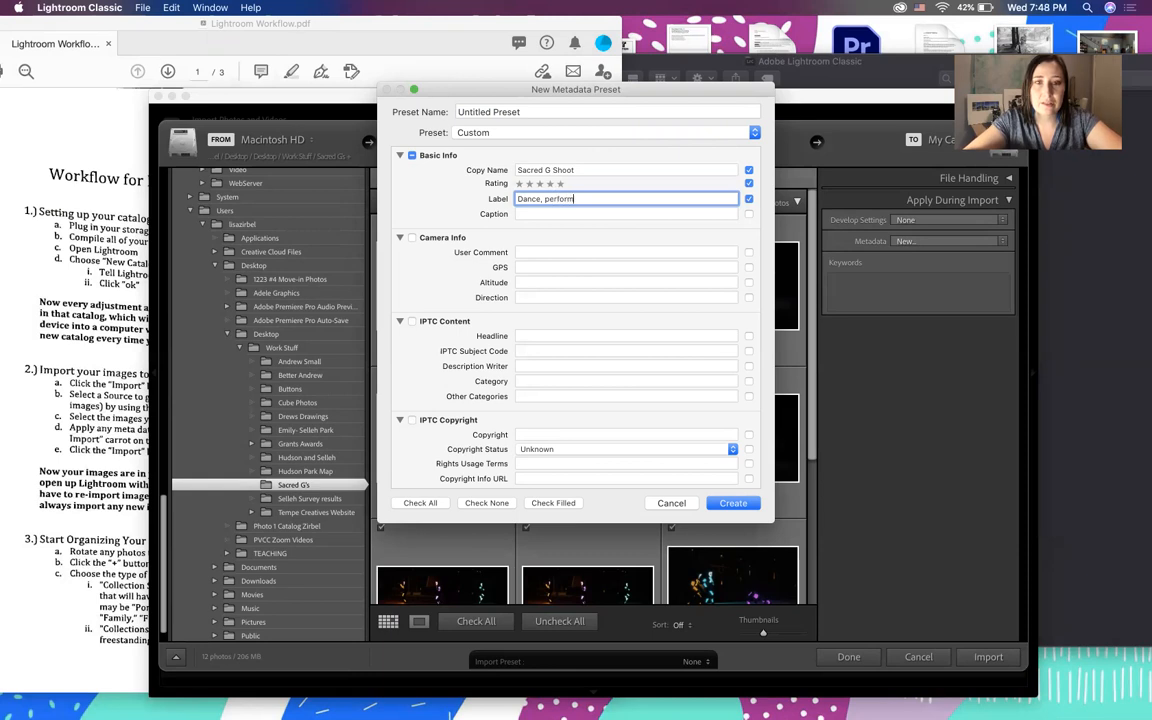
pyautogui.write('ance, park')
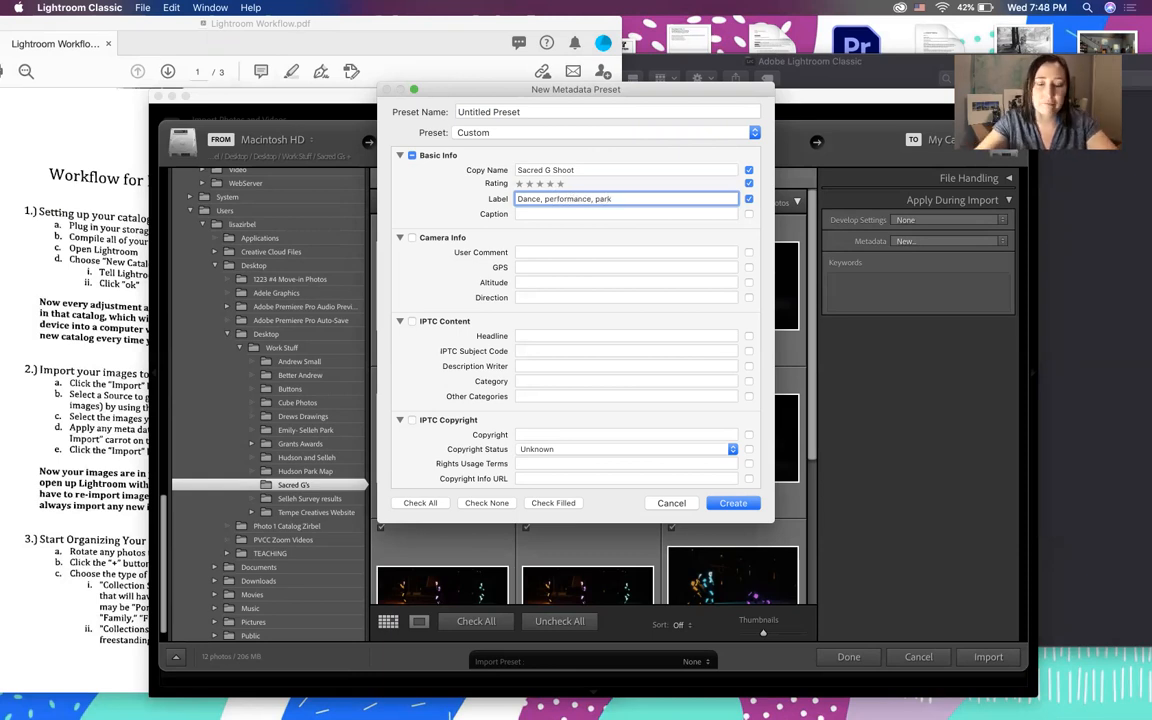
pyautogui.write(', work')
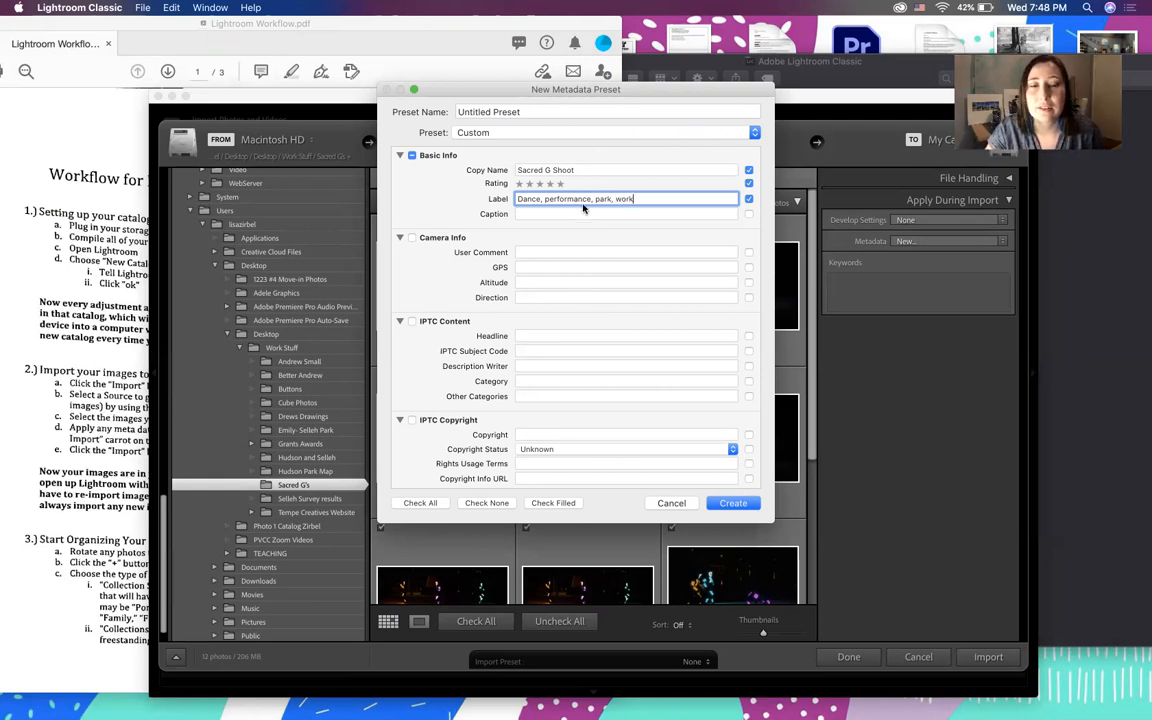
pyautogui.click(731, 503)
# Enter the keywords "Arts in the Parks program, Vibrant City" for the photos being imported
pyautogui.click(884, 285)
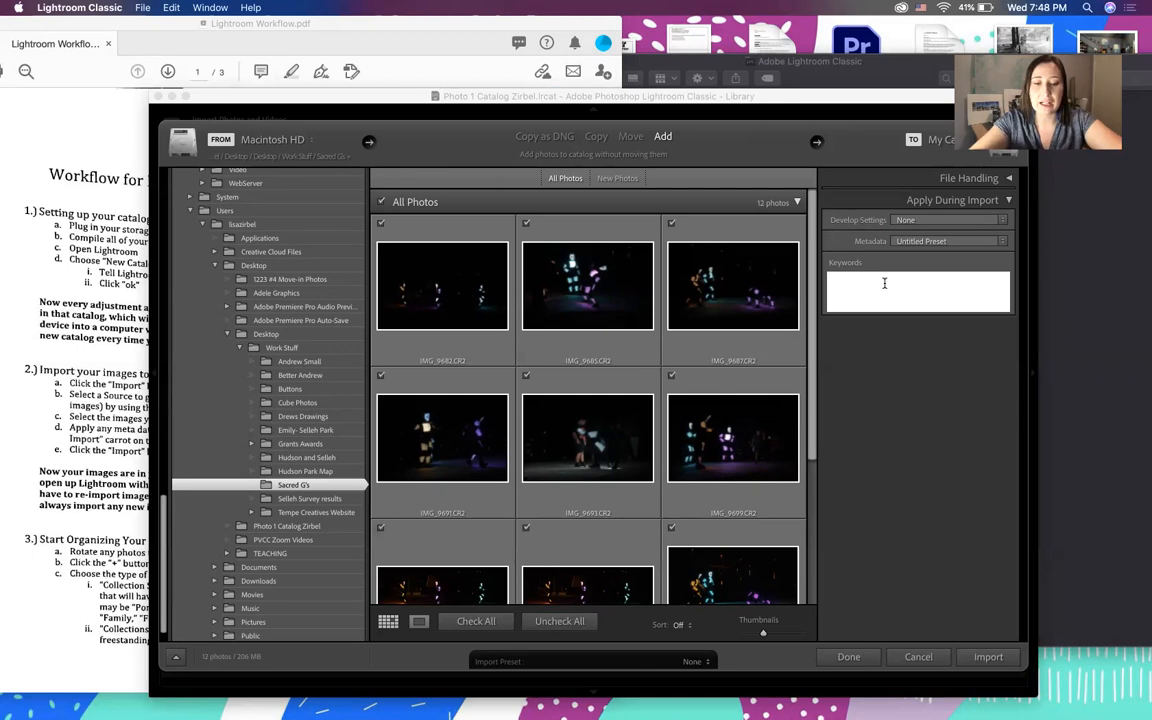
pyautogui.write('Arts ')
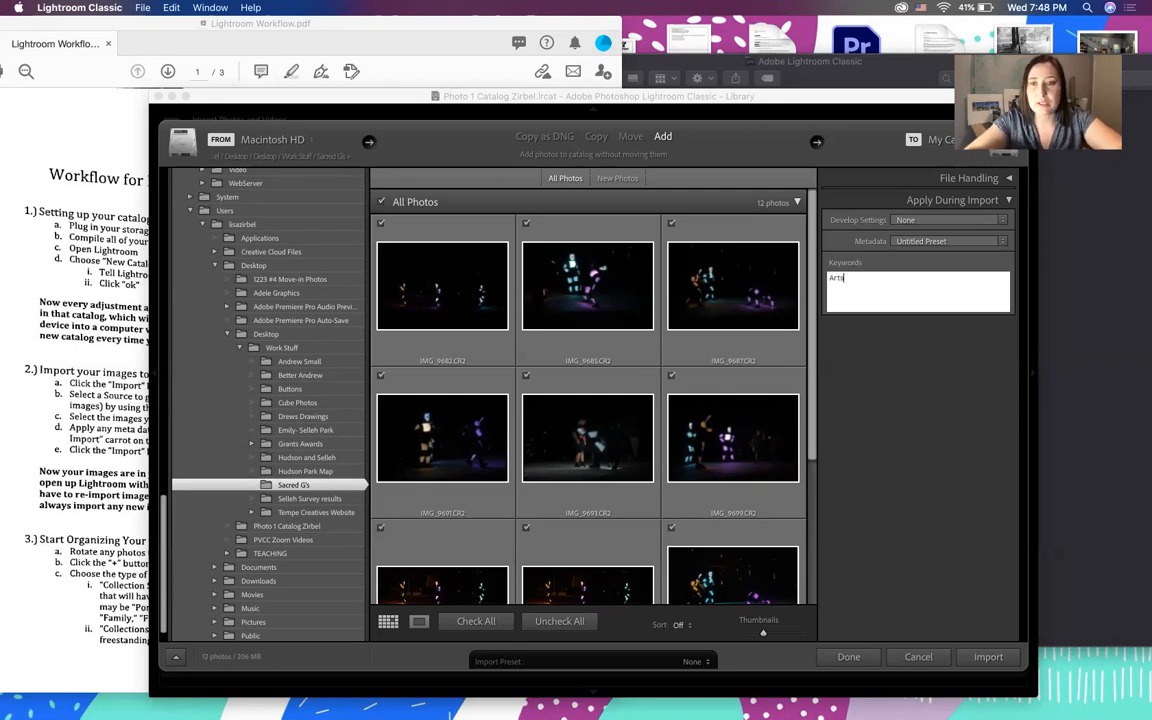
pyautogui.write('in the ')
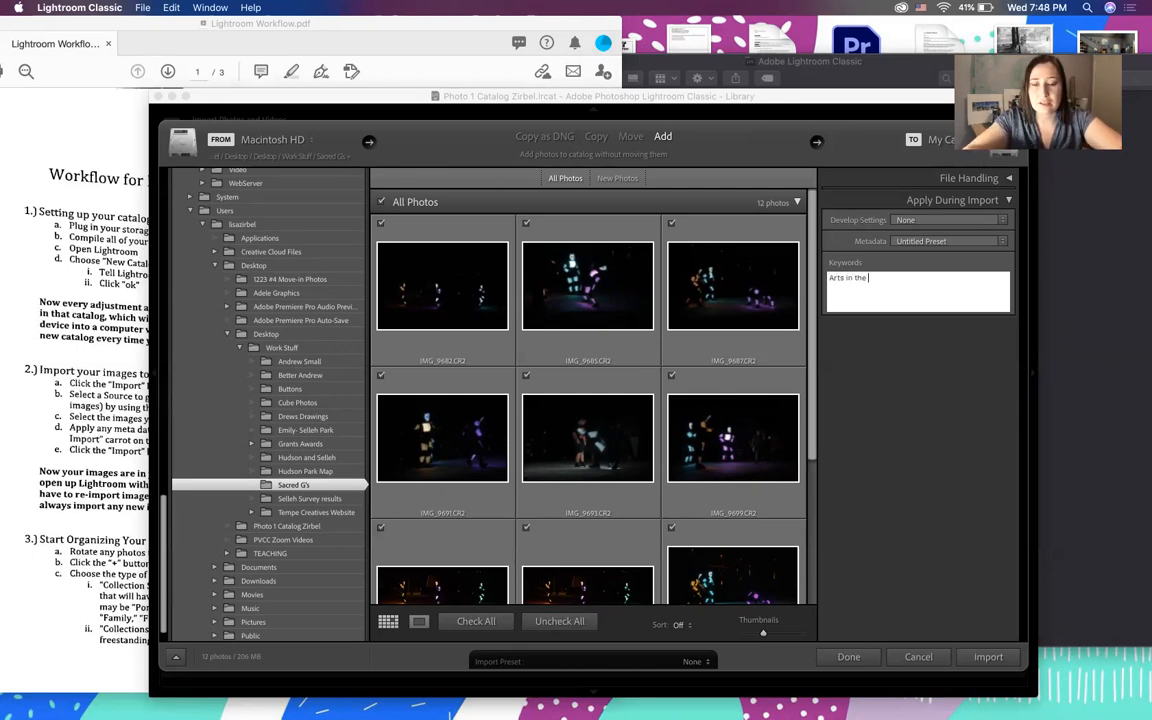
pyautogui.write('PArks prog')
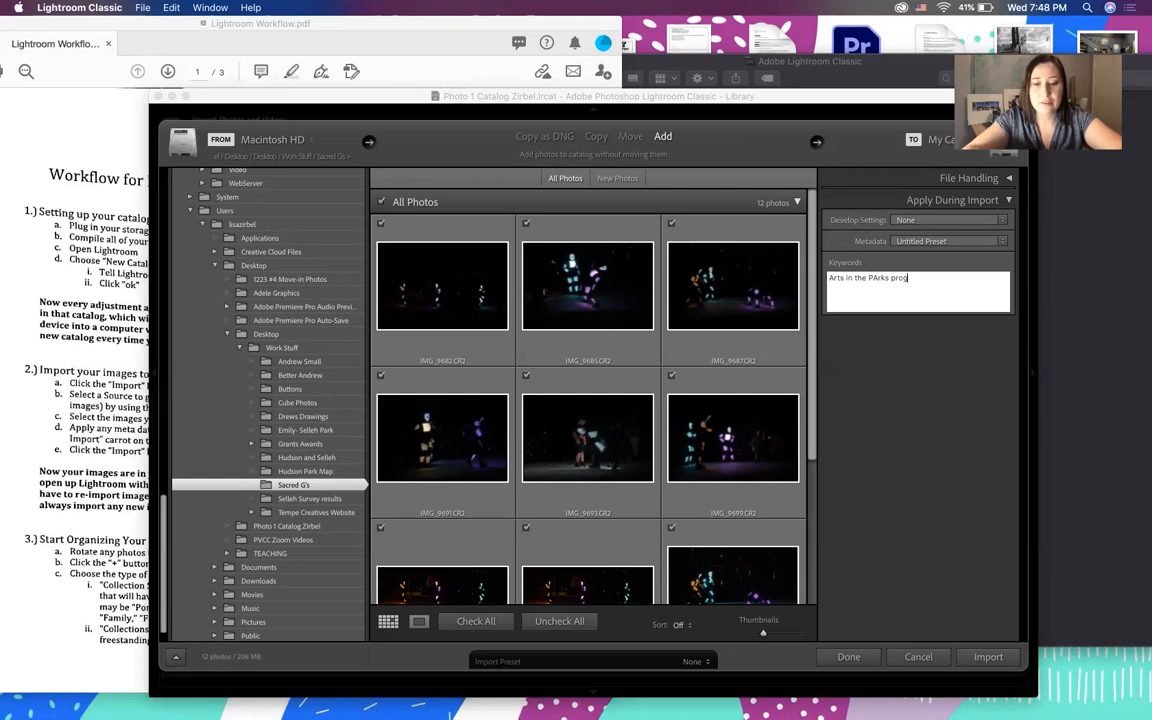
pyautogui.write('ram, ')
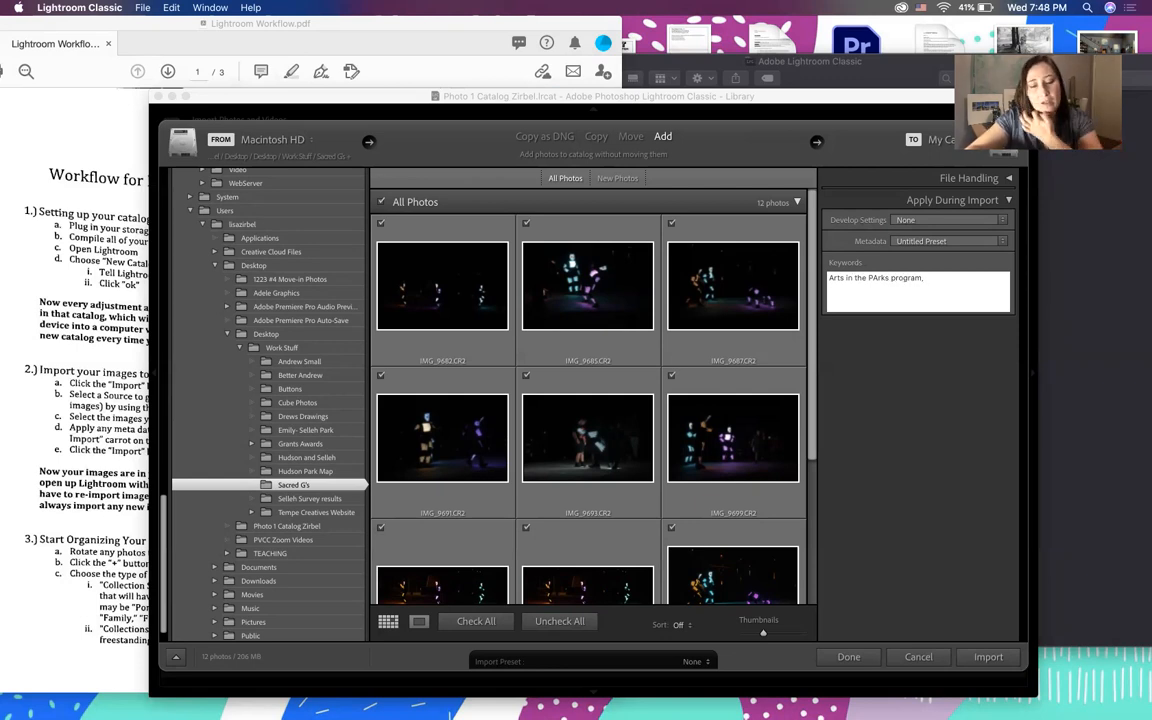
pyautogui.write('Vibran')
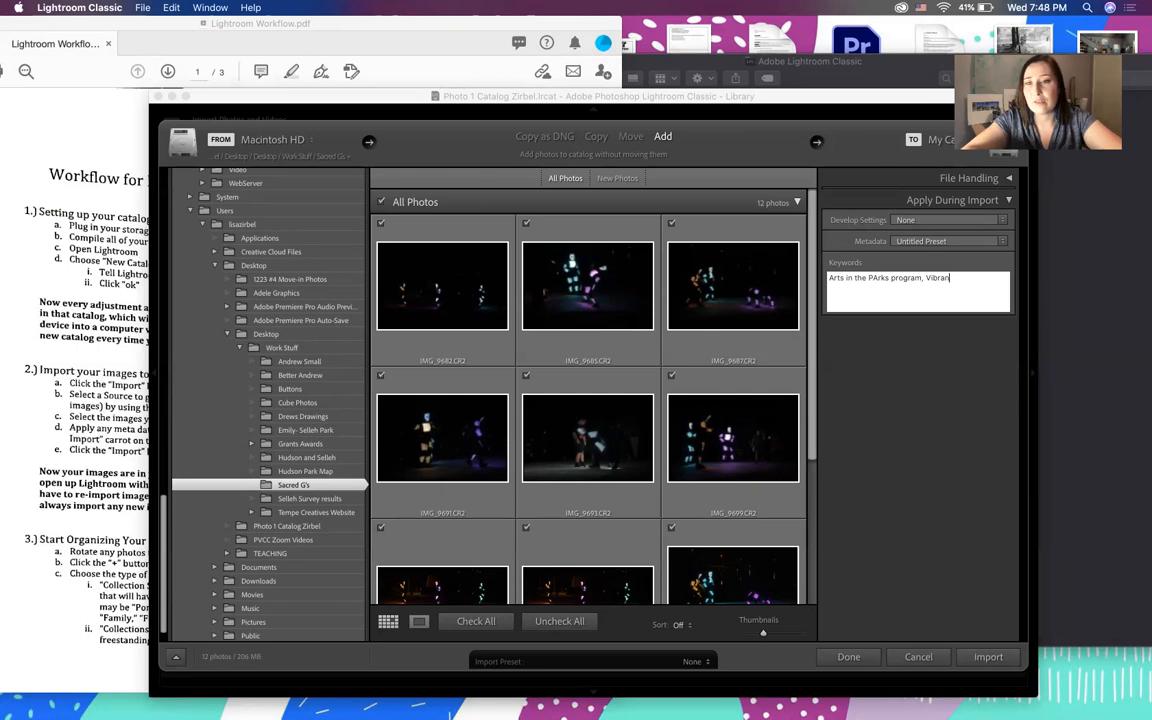
pyautogui.write('t City,')
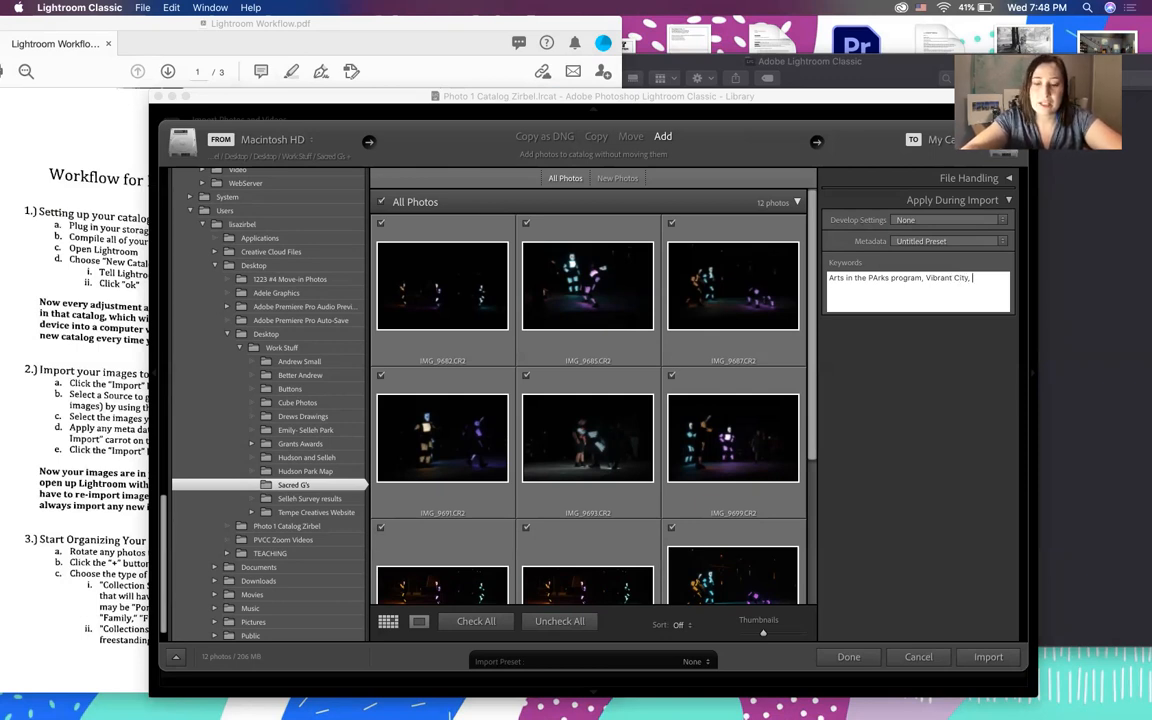
pyautogui.click(868, 279)
pyautogui.press('BackSpace')
pyautogui.write('a')
pyautogui.click(976, 278)
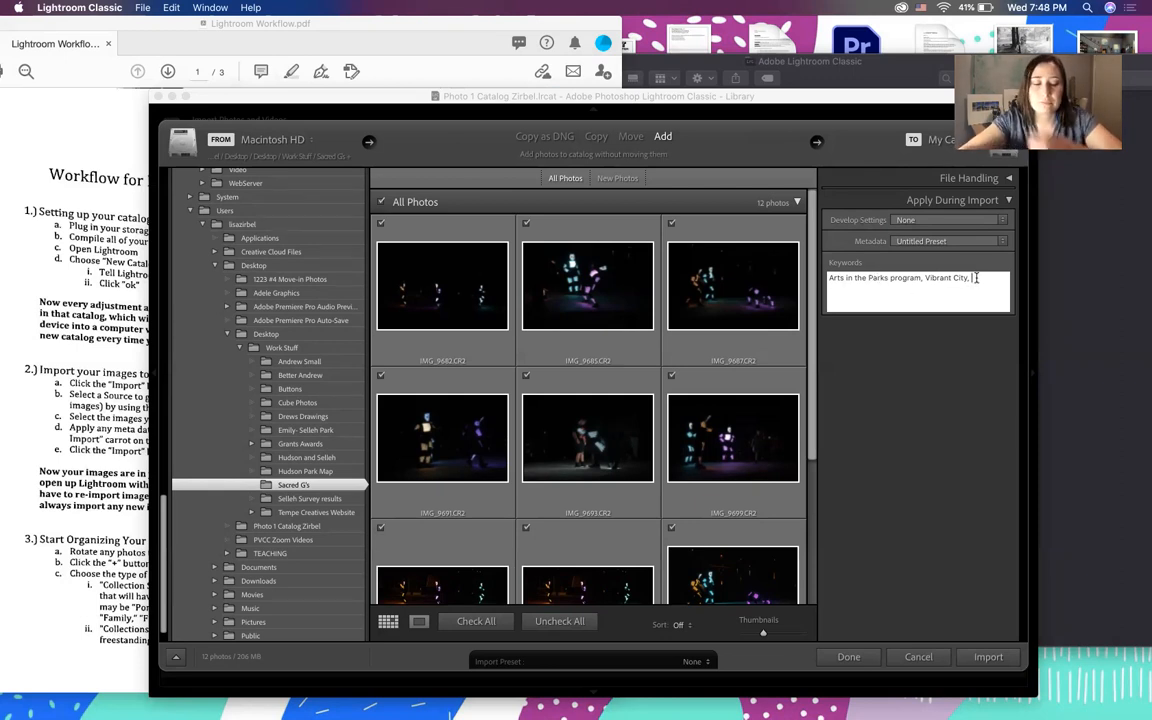
# Add "dance, performance art, Sacred G" to the import keywords
pyautogui.write('dance')
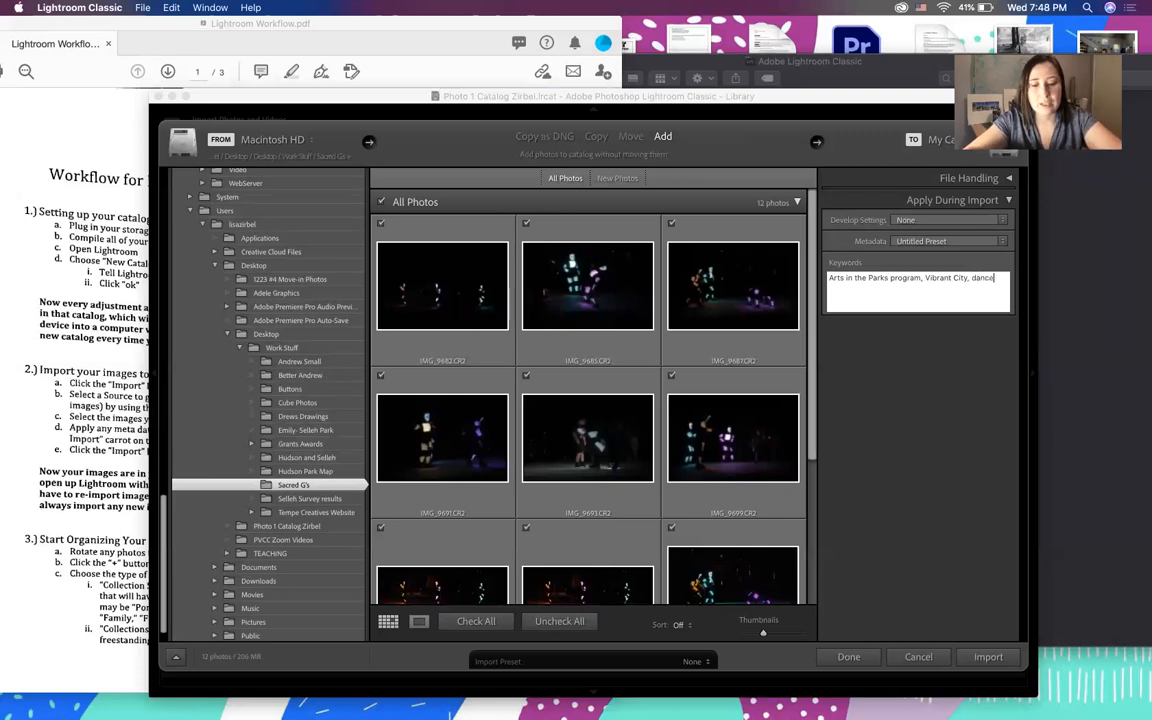
pyautogui.write(', p')
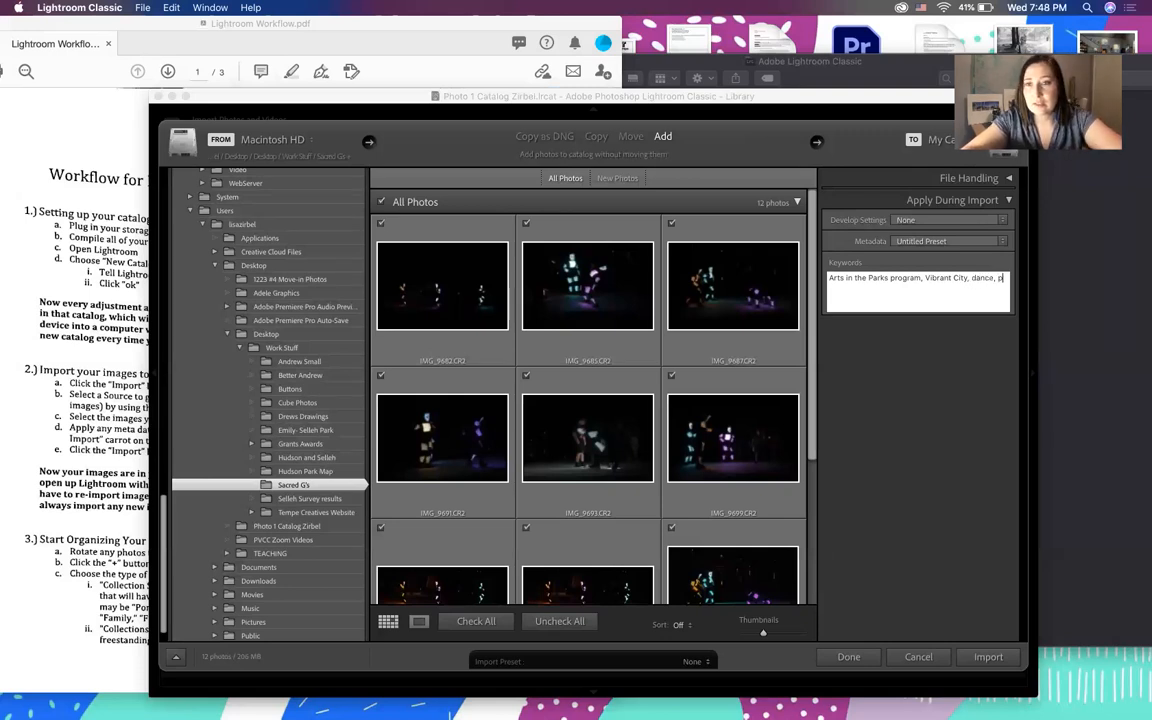
pyautogui.write('erformanc')
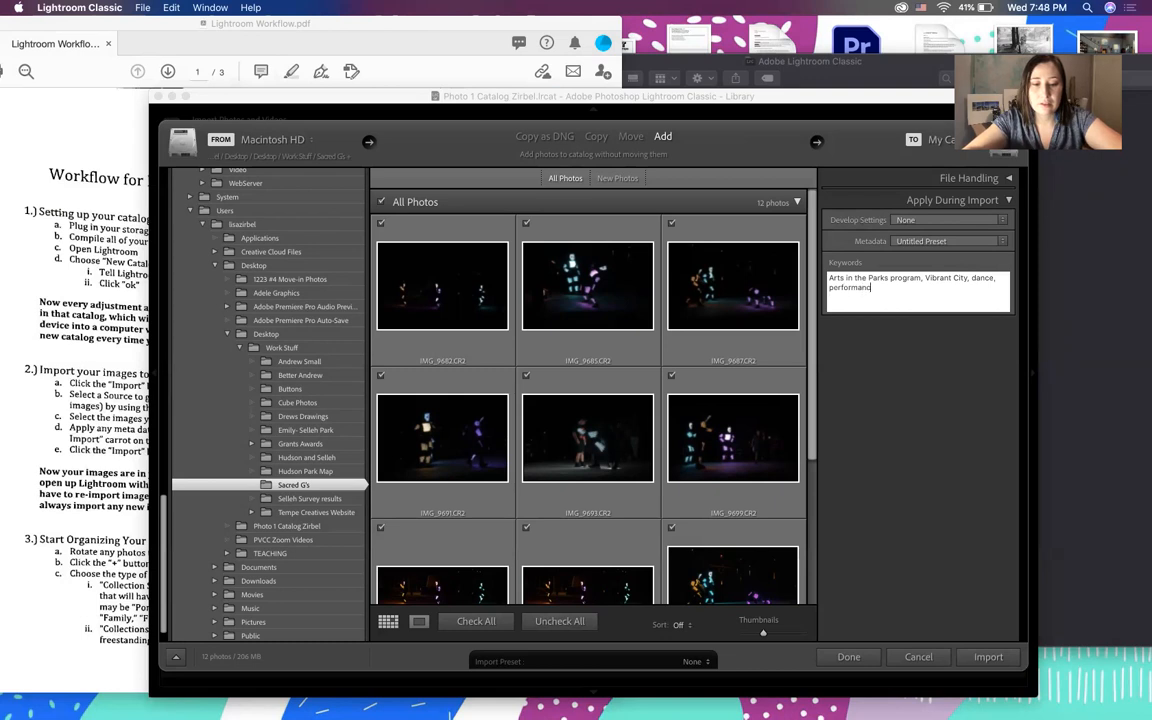
pyautogui.write('e art, ')
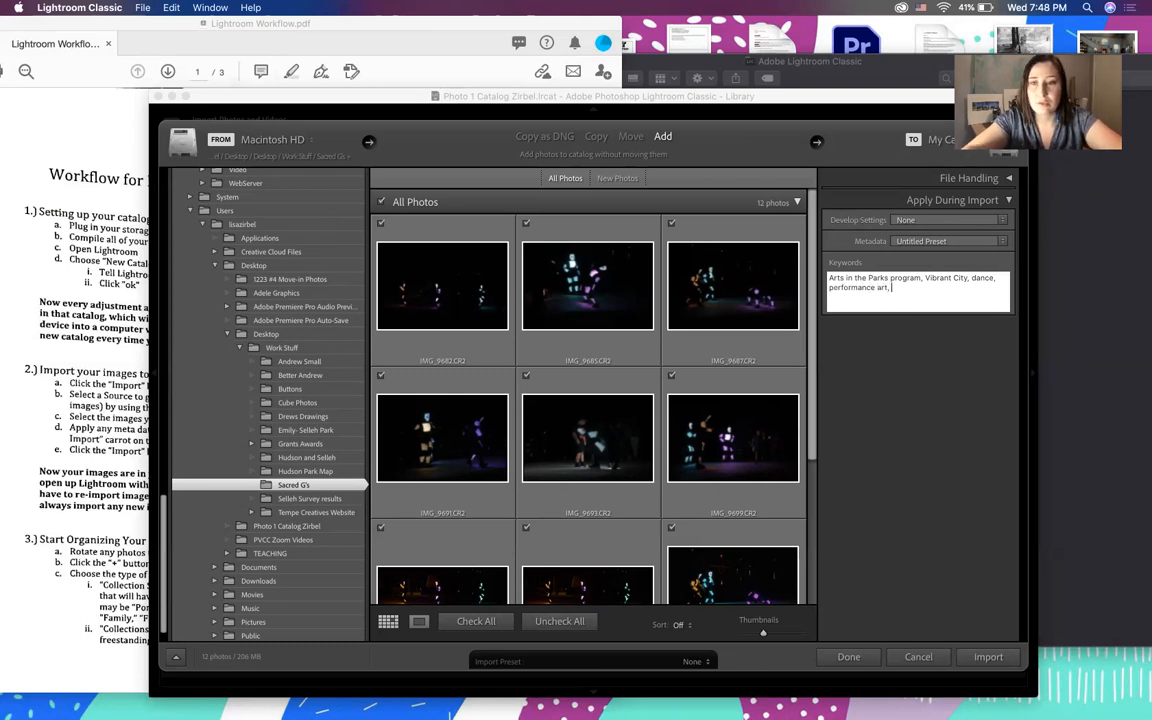
pyautogui.write('Sacred')
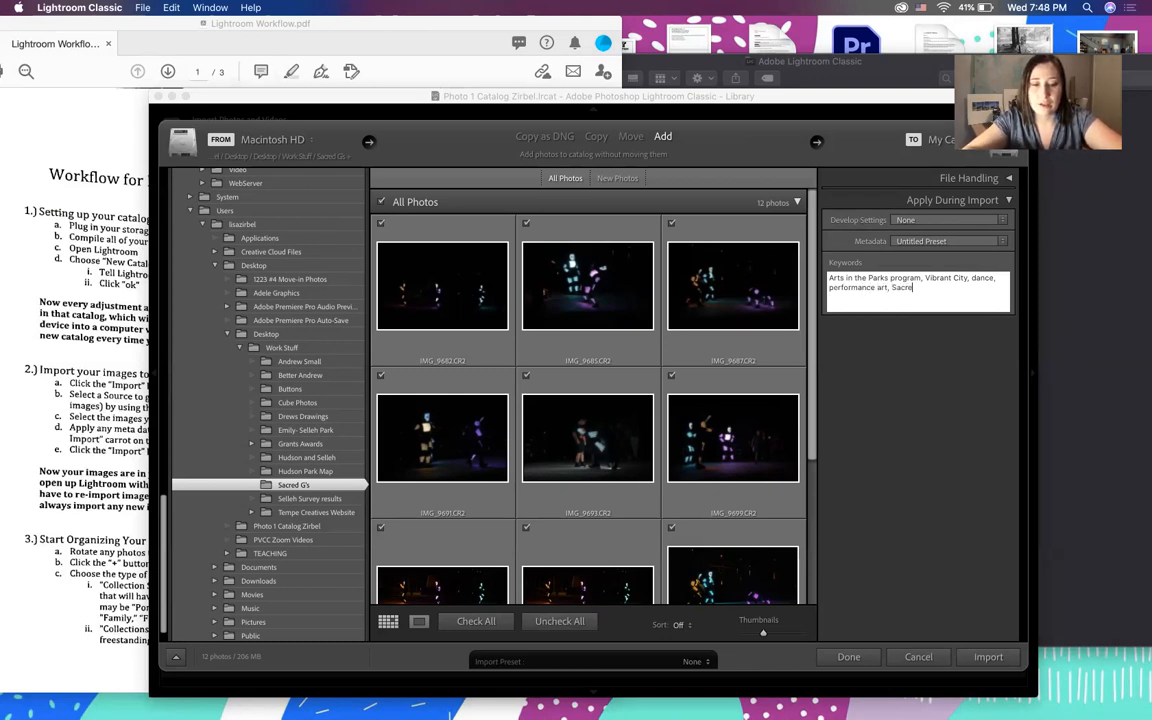
pyautogui.write(' G')
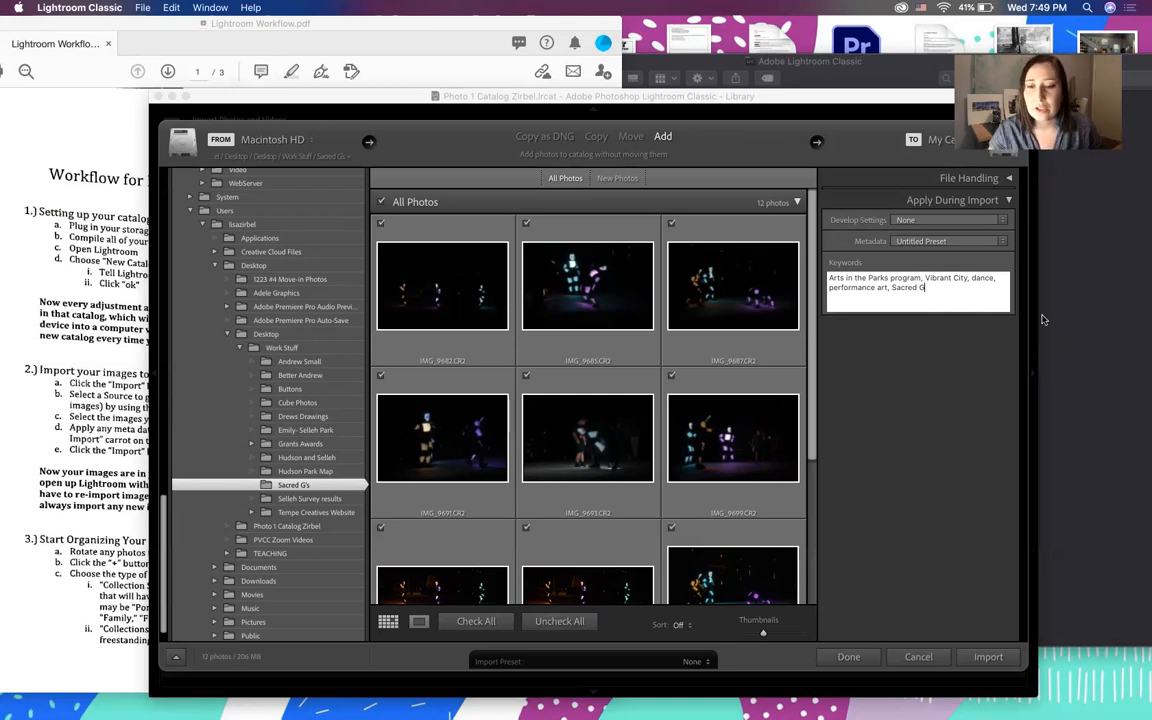
# Check the final import instruction in the Acrobat handout, and import the checked Sacred G's photos in Lightroom Classic
pyautogui.click(22, 430)
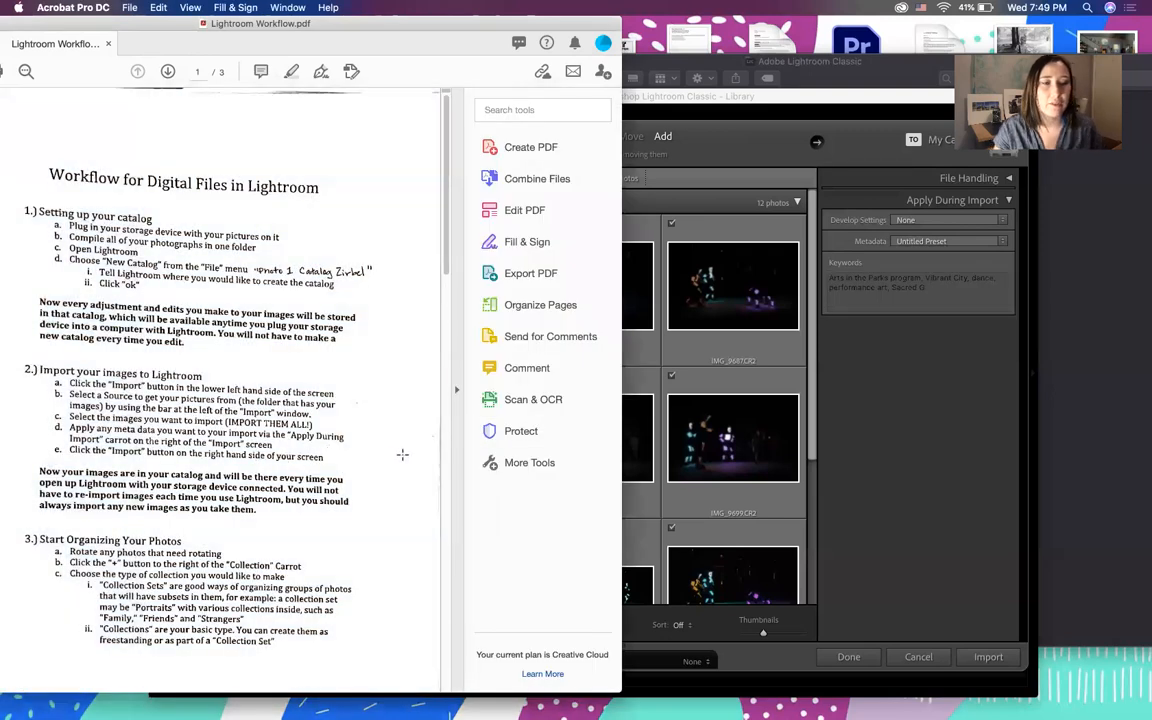
pyautogui.click(859, 447)
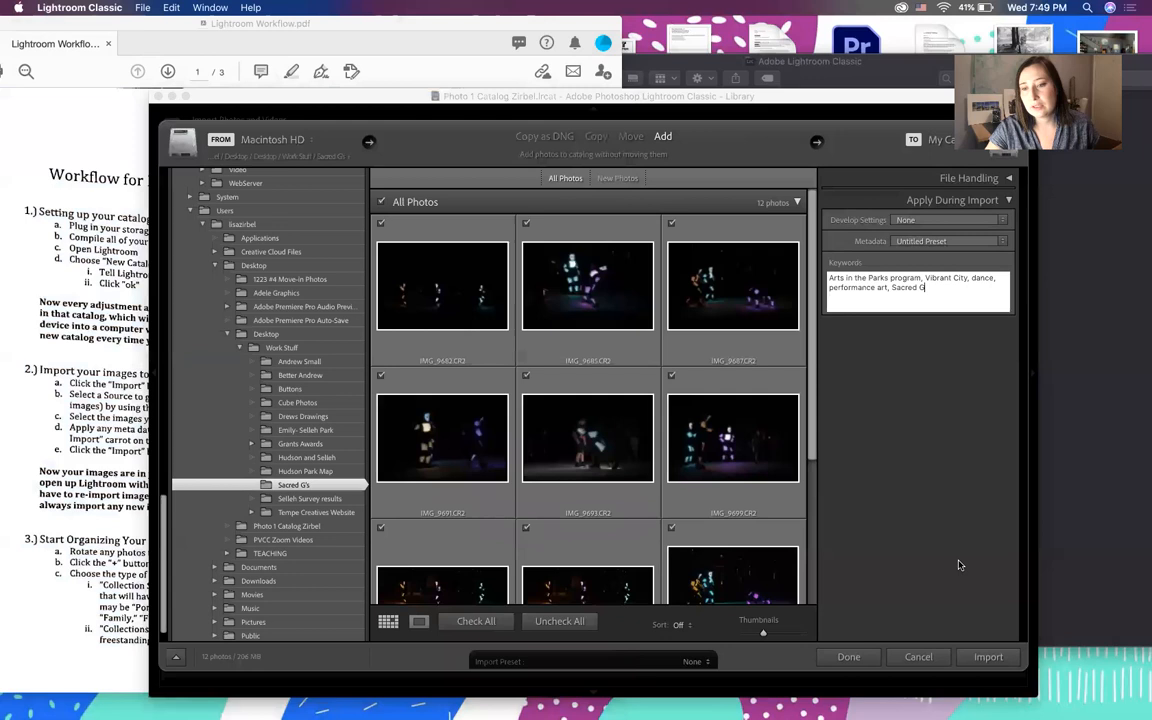
pyautogui.click(988, 657)
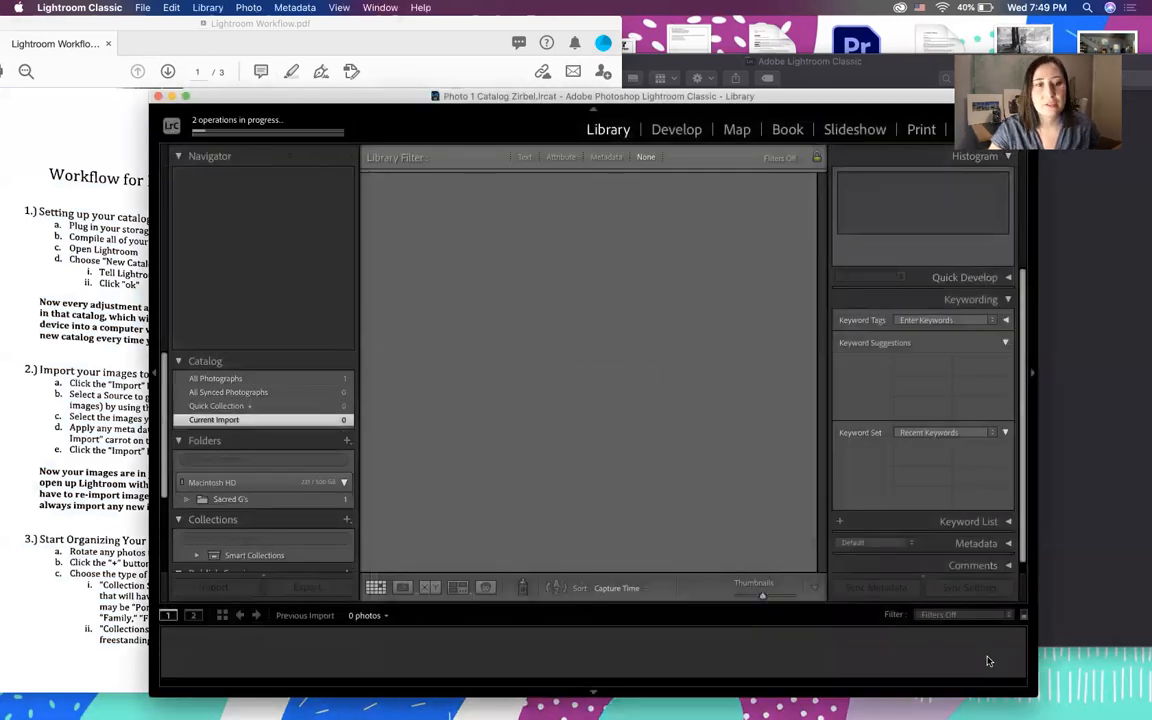
# Read the handout's "Start Organizing Your Photos" section in Acrobat, and enlarge the Lightroom Classic window to fit more thumbnails
pyautogui.click(27, 629)
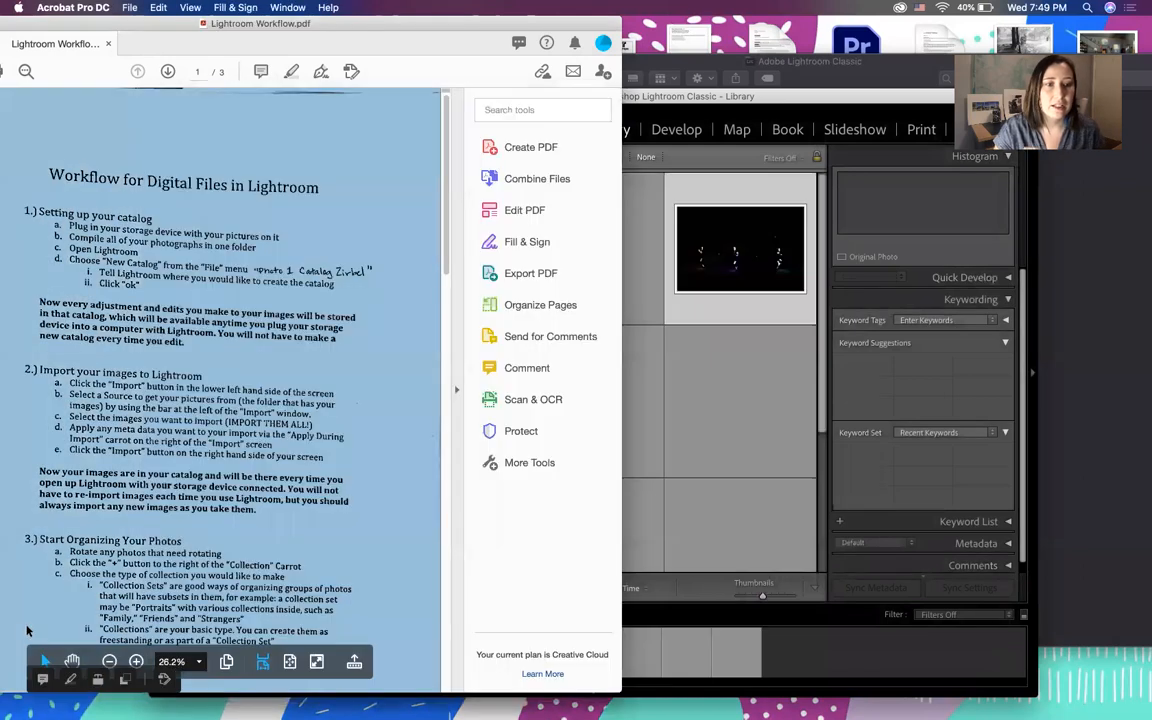
pyautogui.click(350, 509)
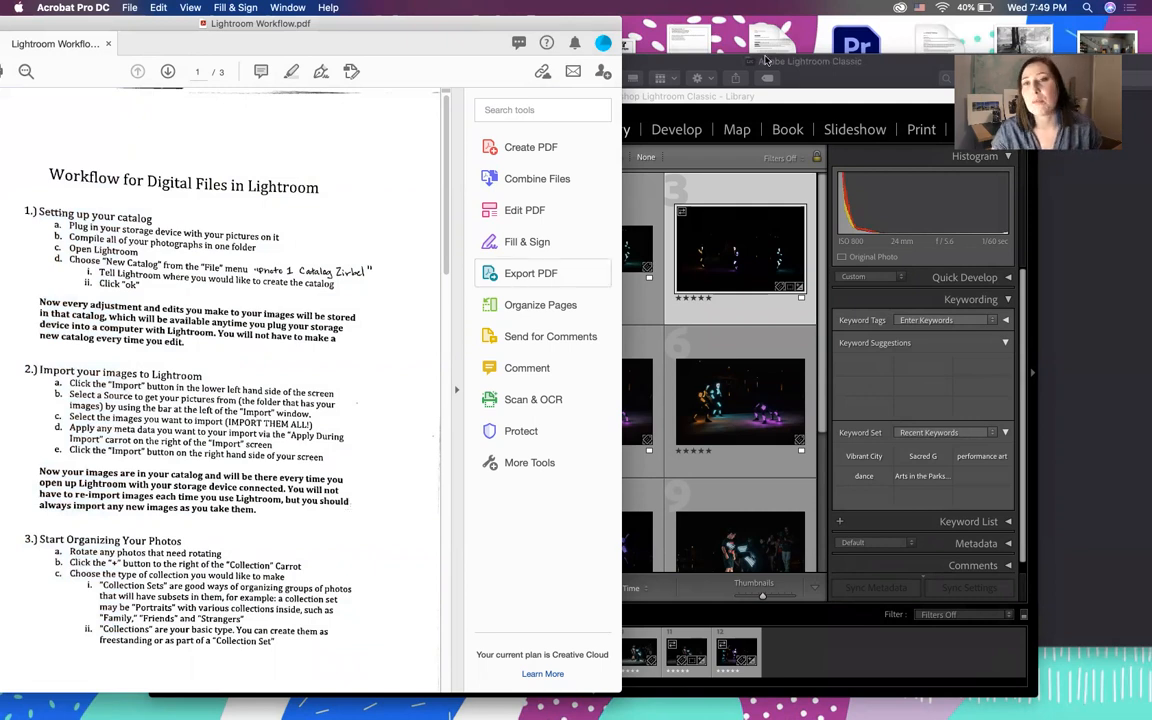
pyautogui.click(738, 97)
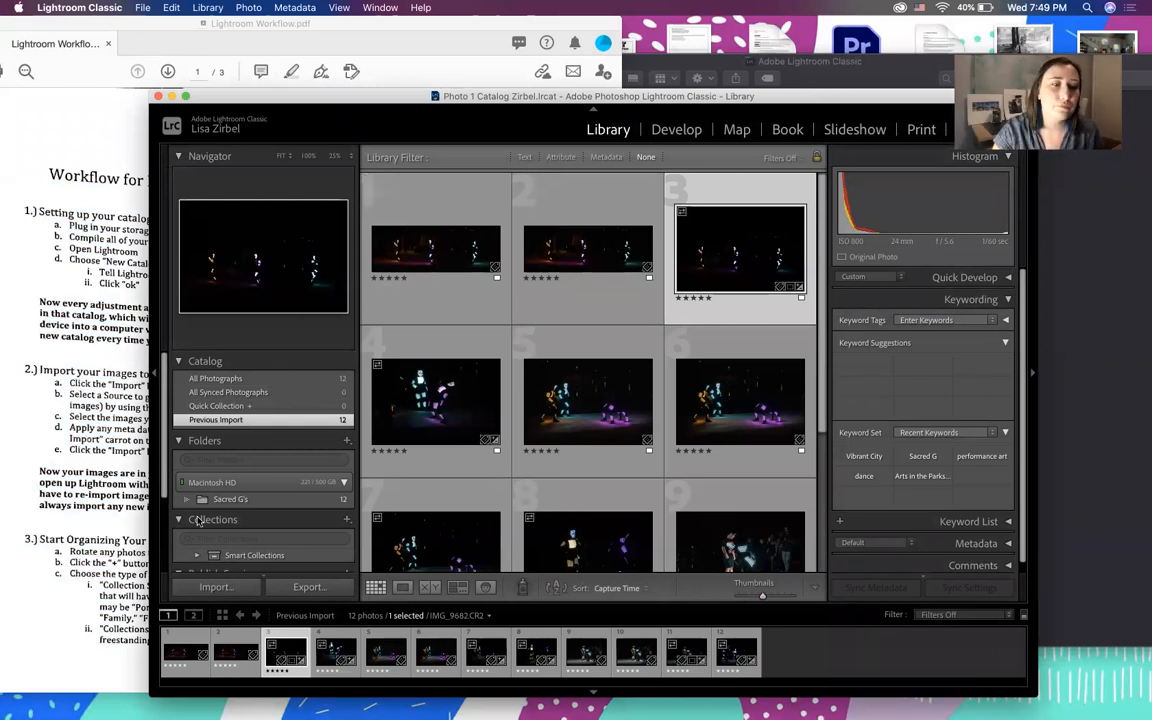
pyautogui.click(45, 609)
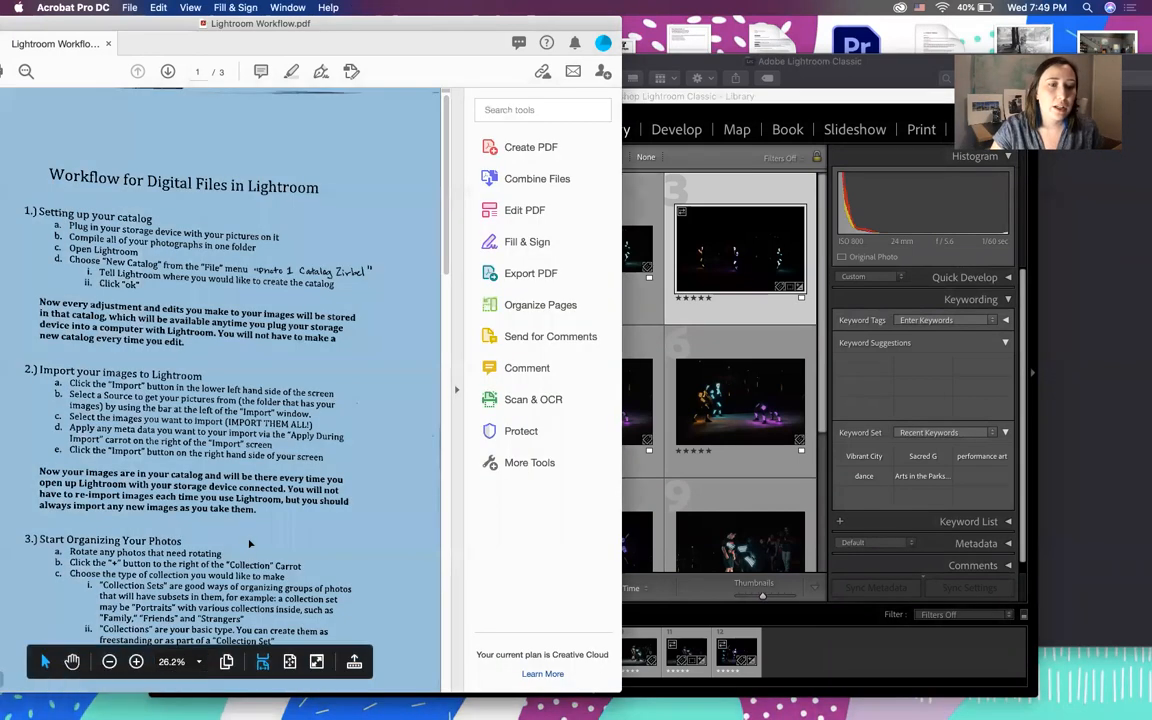
pyautogui.scroll(-3, 250, 541)
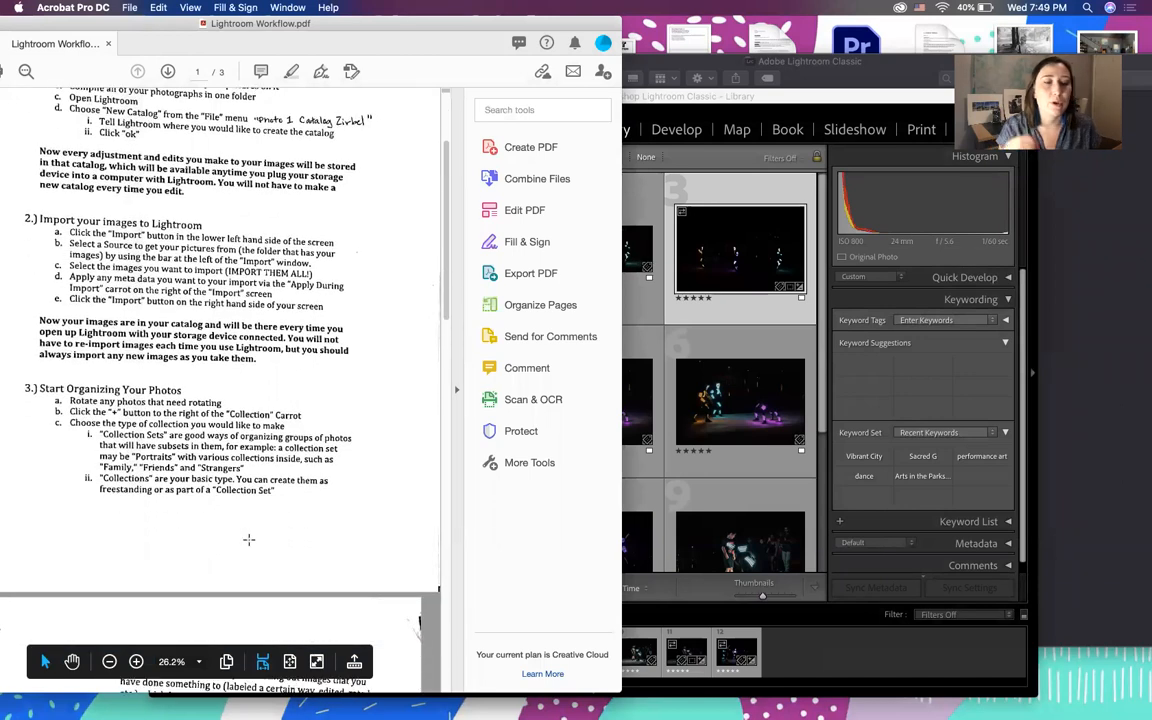
pyautogui.click(779, 96)
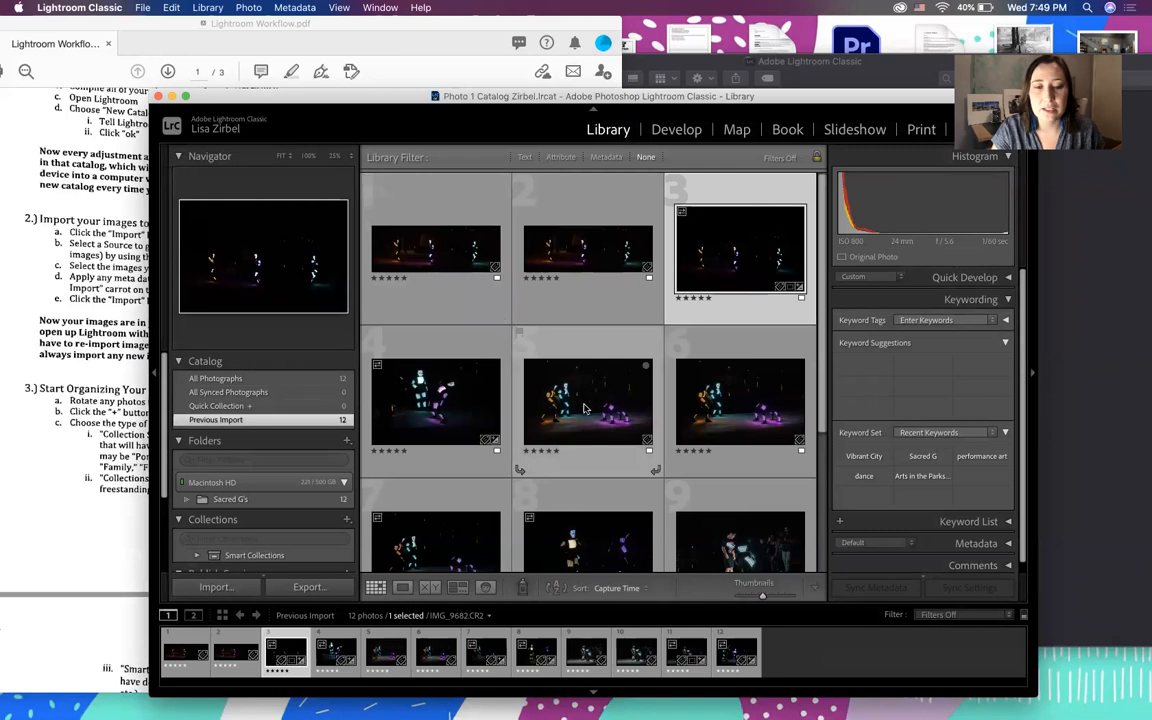
pyautogui.moveTo(150, 692); pyautogui.dragTo(60, 715)
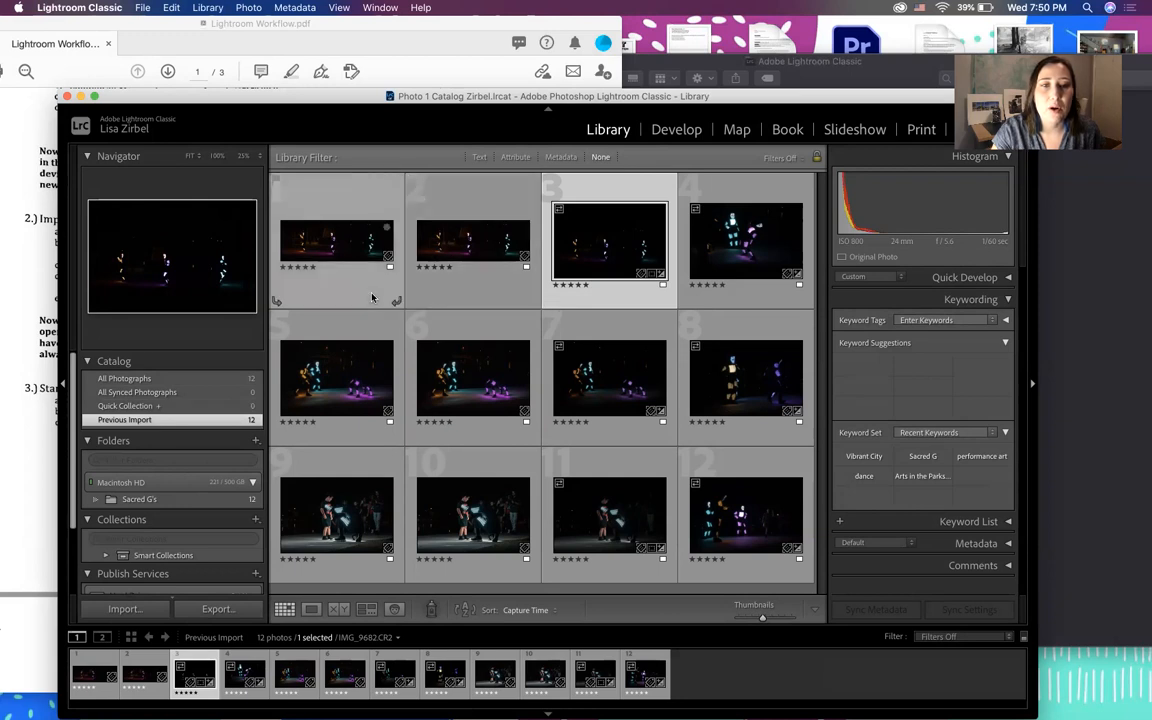
# Rotate the second photo and the first photo in the grid clockwise through a full turn each
pyautogui.click(532, 301)
pyautogui.click(532, 302)
pyautogui.click(532, 302)
pyautogui.click(532, 302)
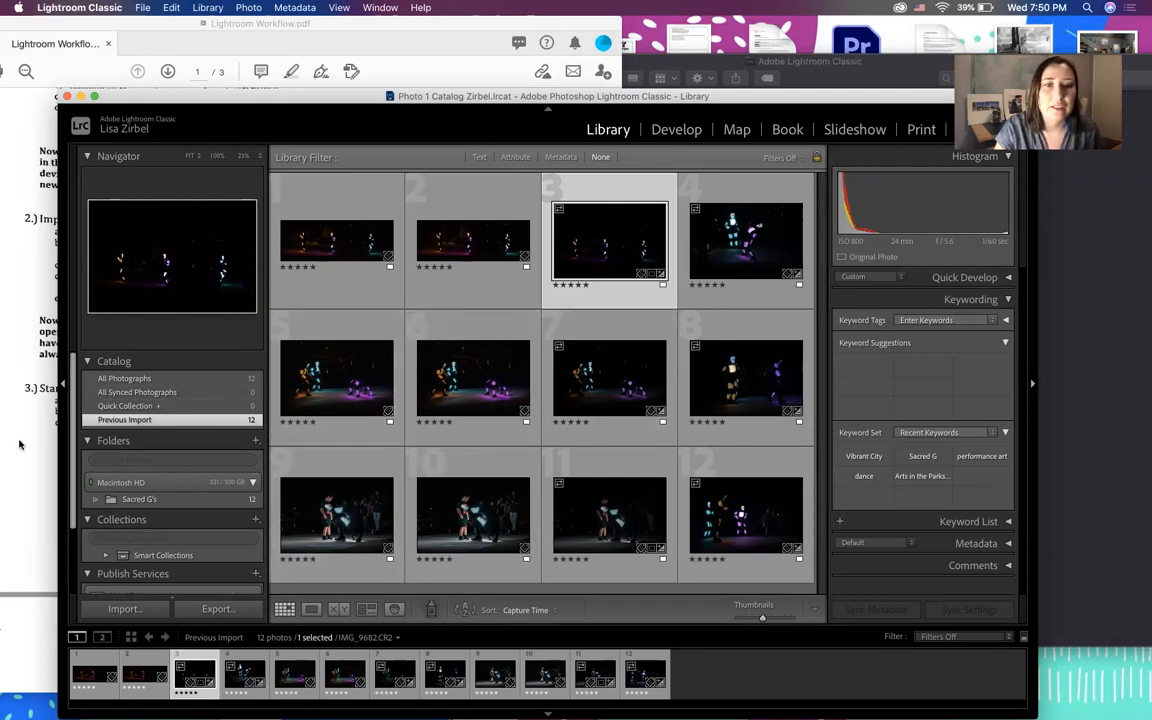
pyautogui.click(397, 302)
pyautogui.click(396, 302)
pyautogui.click(395, 302)
pyautogui.click(394, 302)
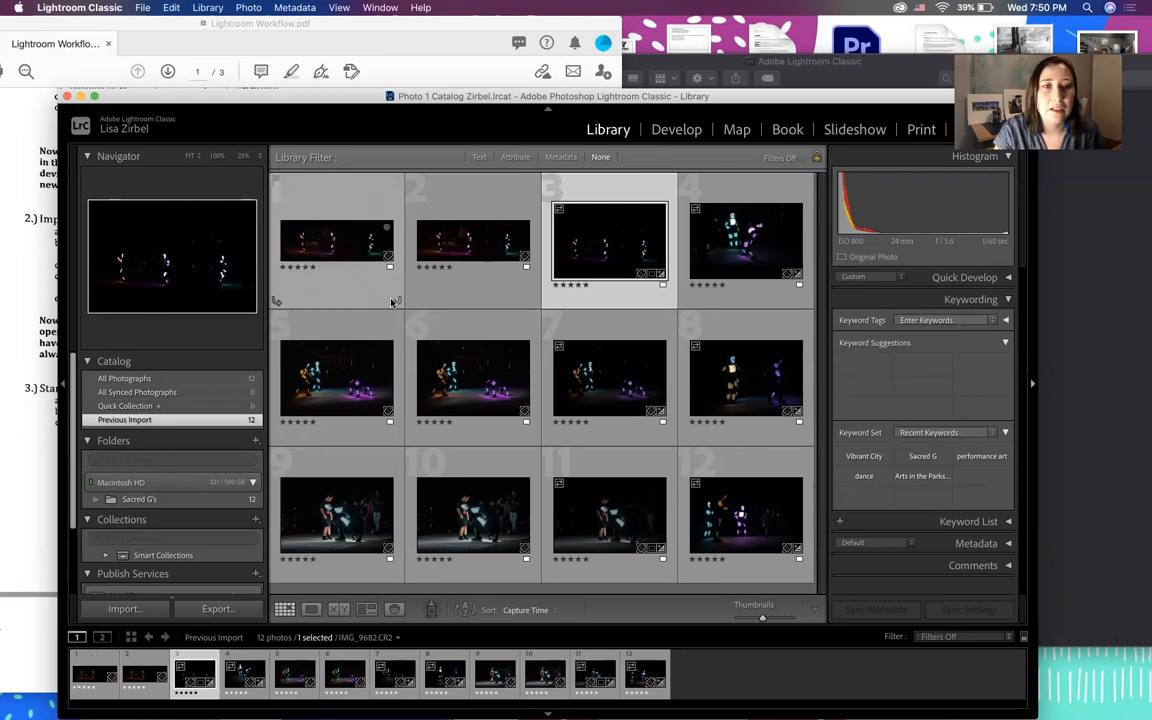
# Read the descriptions of Collection Sets, Collections and Smart Collections in the Acrobat handout
pyautogui.click(44, 455)
pyautogui.scroll(-1, 210, 500)
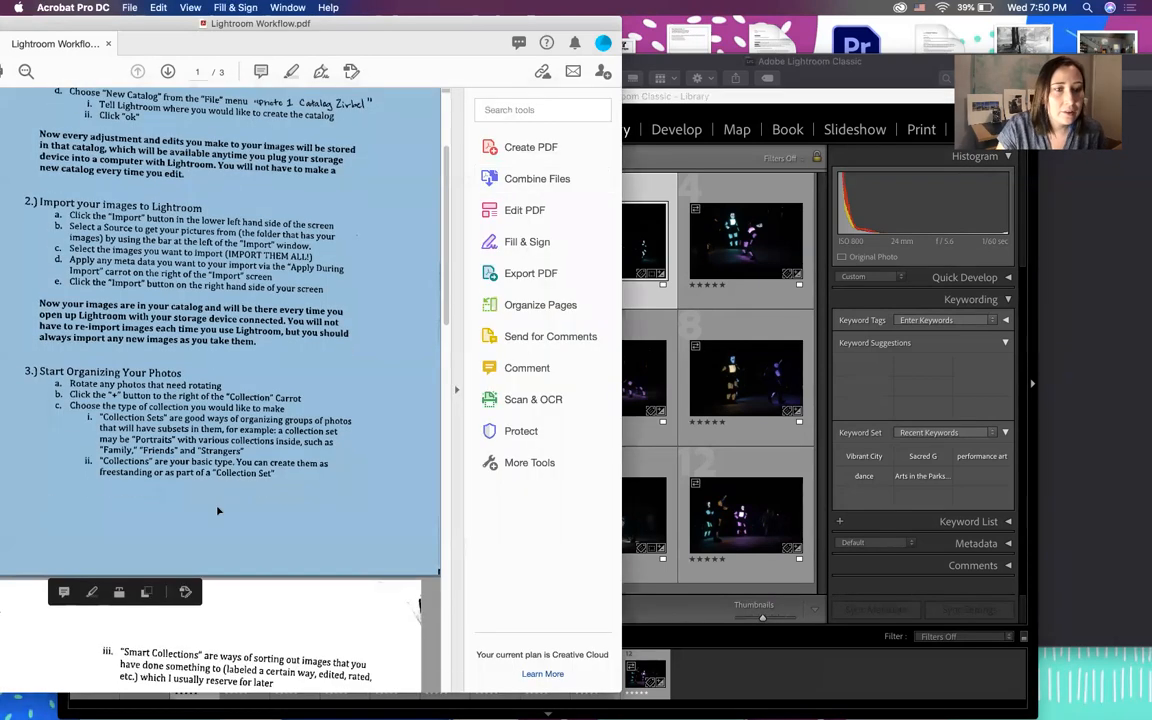
pyautogui.scroll(-2, 218, 511)
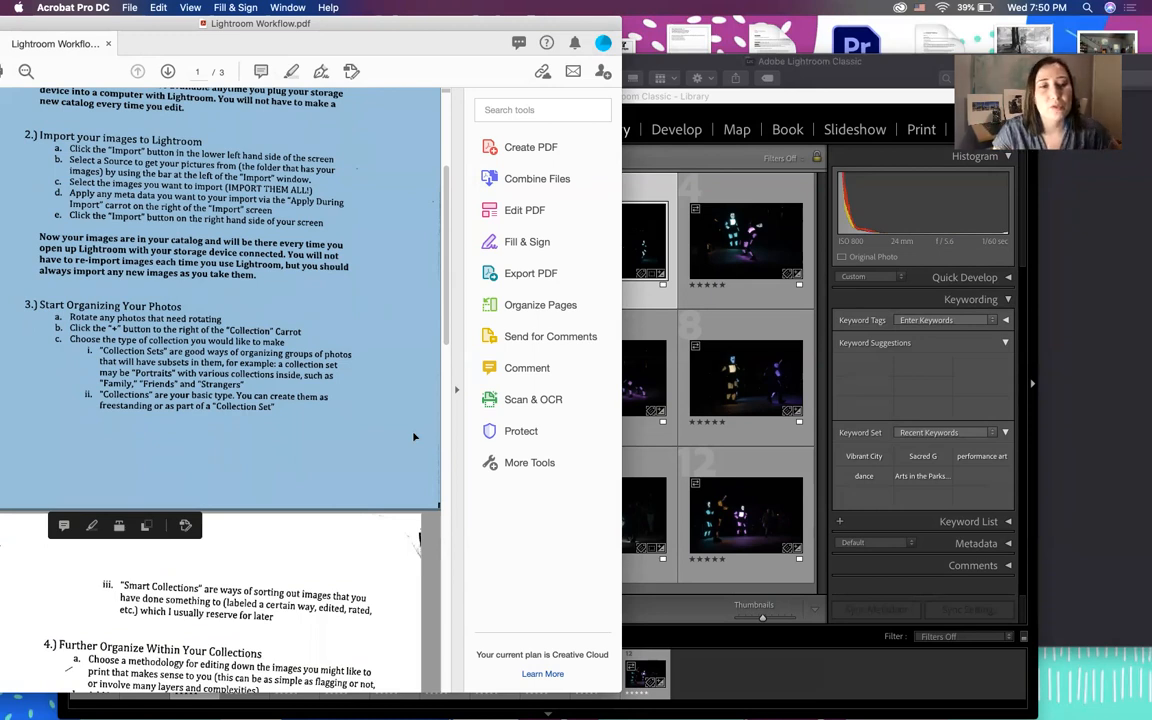
pyautogui.scroll(-2, 414, 436)
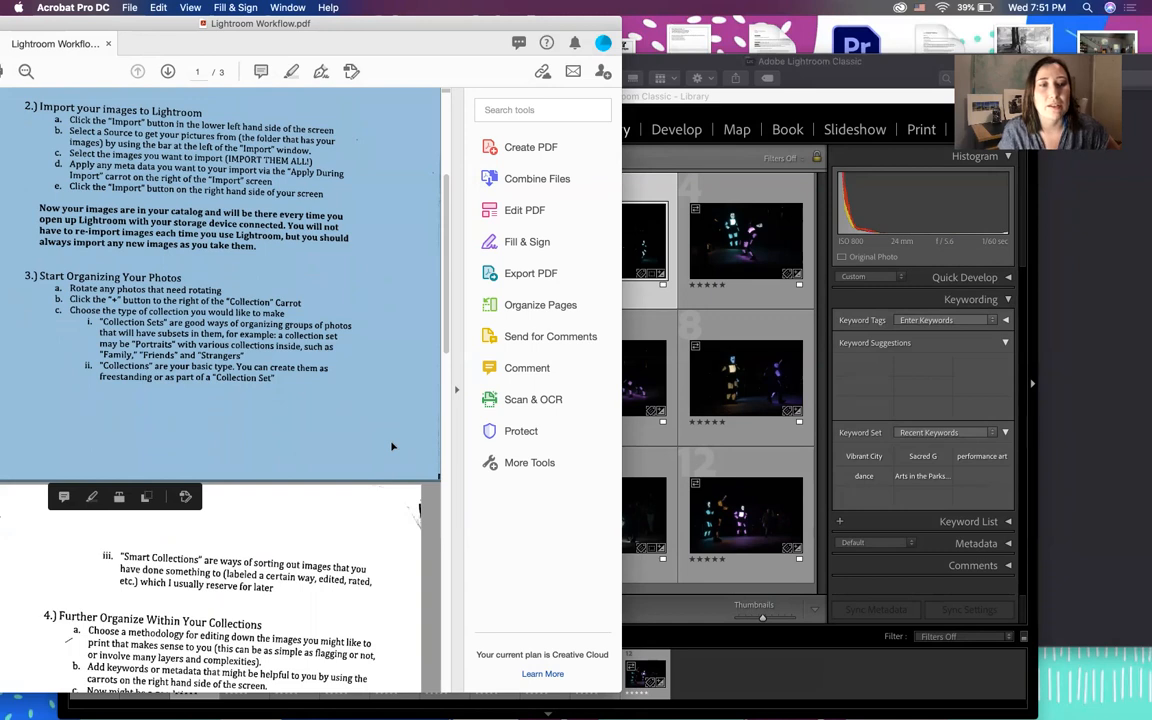
pyautogui.scroll(-5, 393, 447)
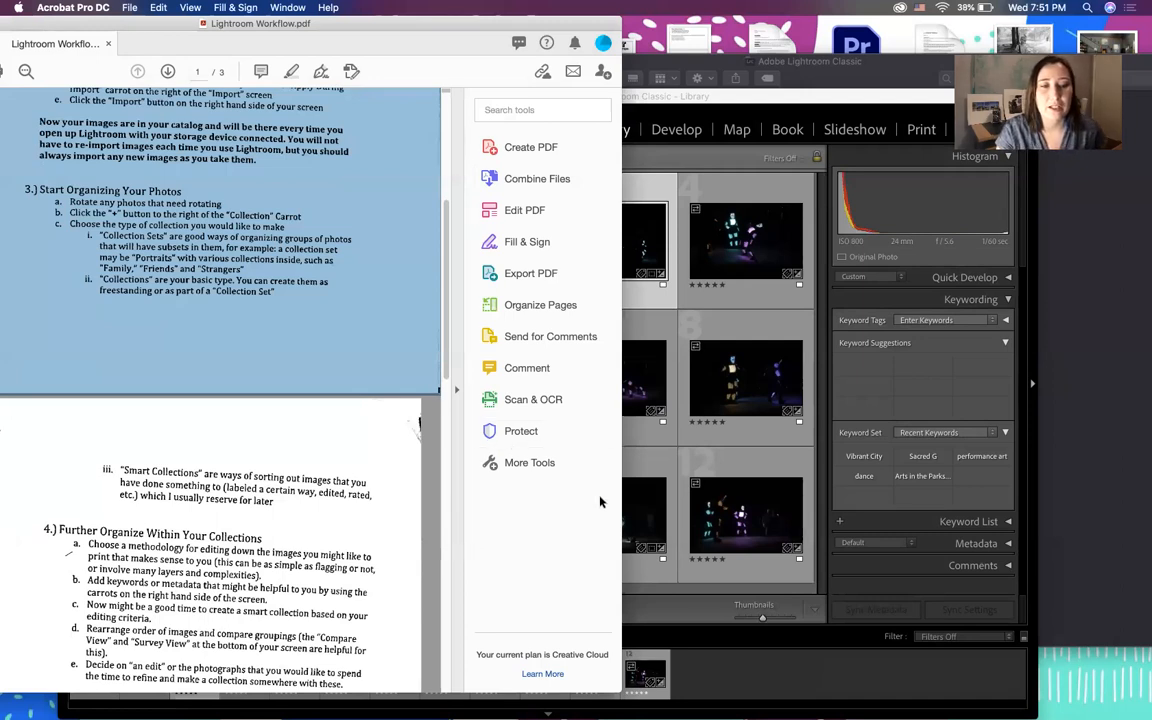
# Switch to Lightroom Classic and examine how the Catalog section collapses and expands, along with the Folders and Collections sections
pyautogui.click(640, 536)
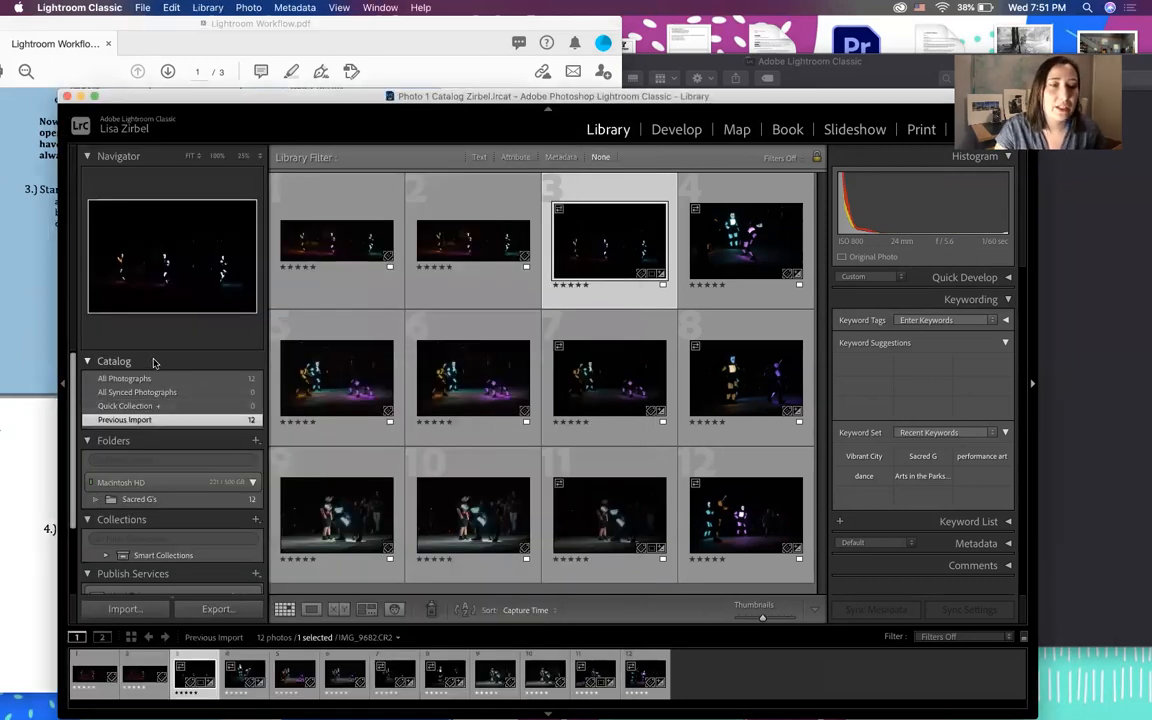
pyautogui.click(89, 362)
pyautogui.click(89, 362)
pyautogui.click(88, 362)
pyautogui.click(88, 362)
pyautogui.click(88, 362)
pyautogui.click(88, 362)
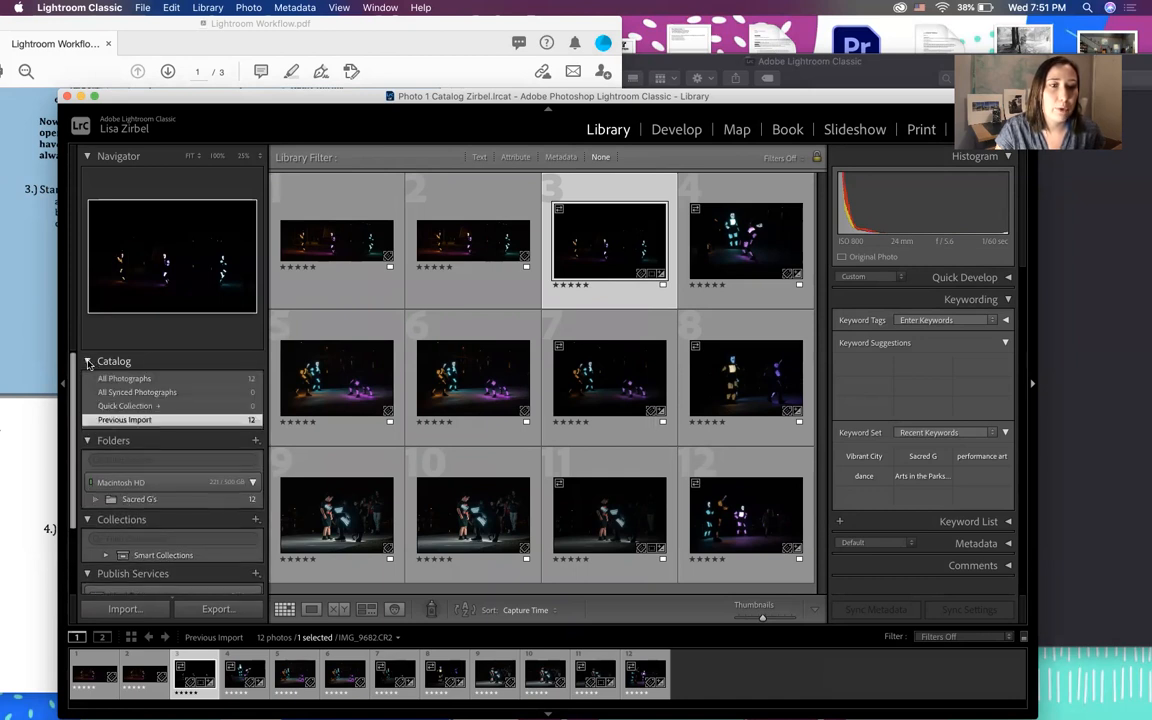
pyautogui.scroll(-1, 178, 378)
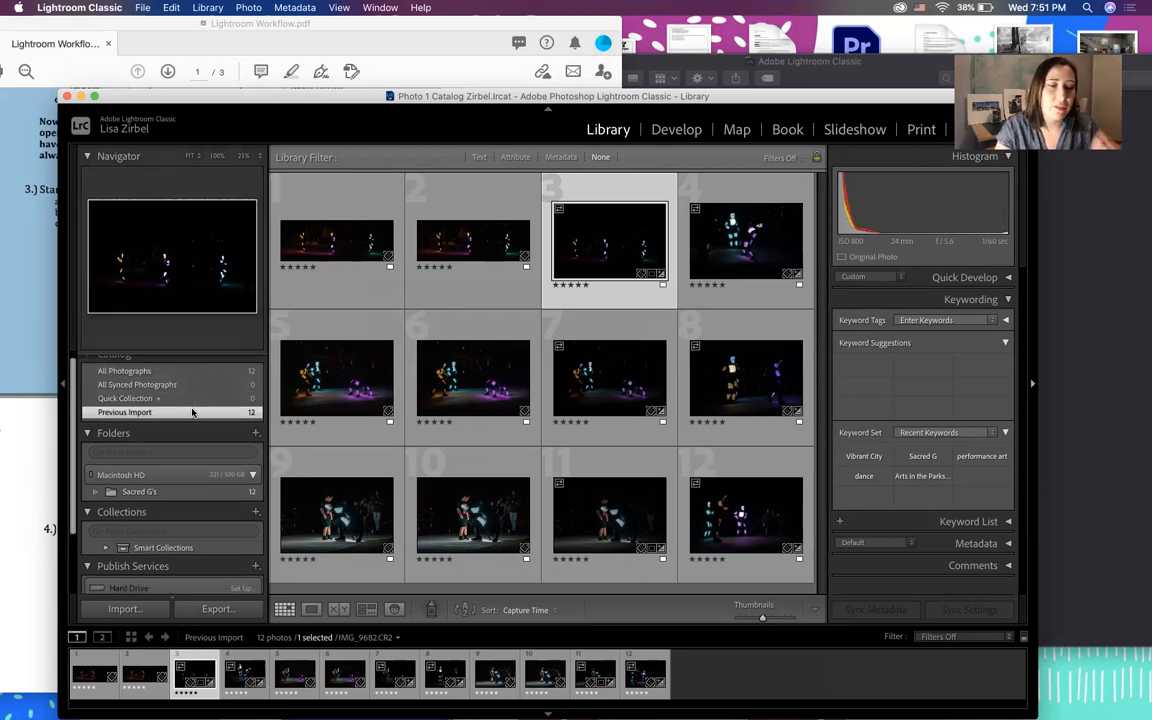
pyautogui.scroll(-1, 187, 427)
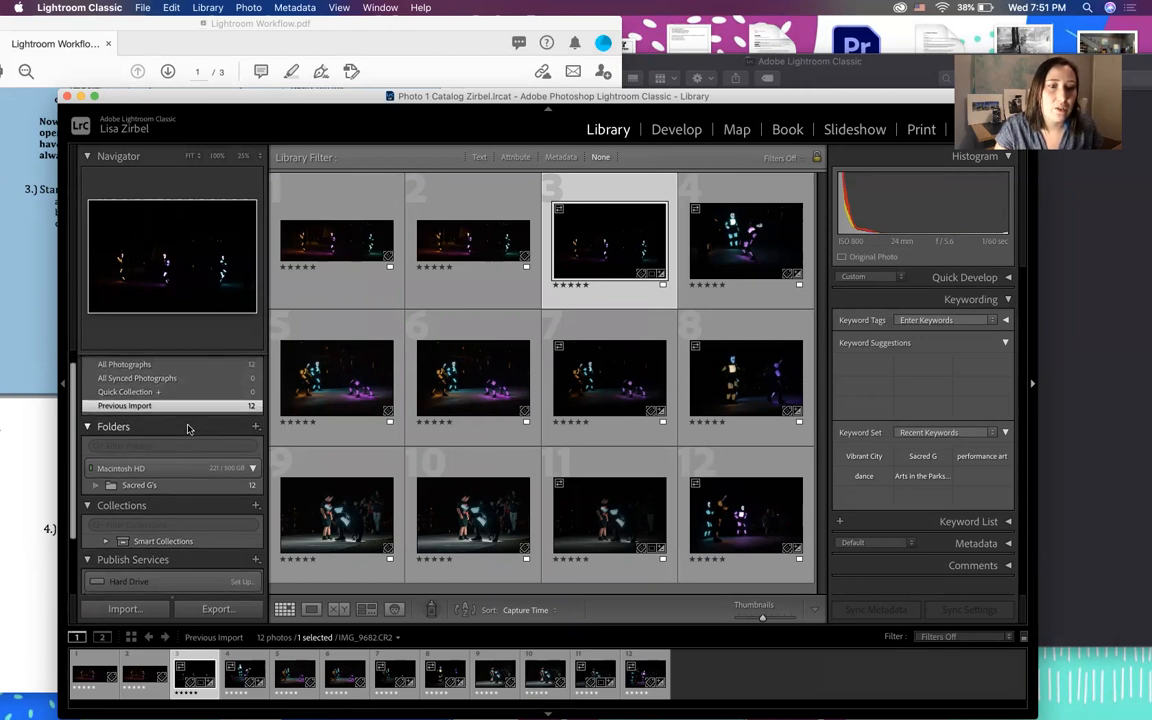
pyautogui.scroll(2, 187, 429)
pyautogui.scroll(-5, 155, 402)
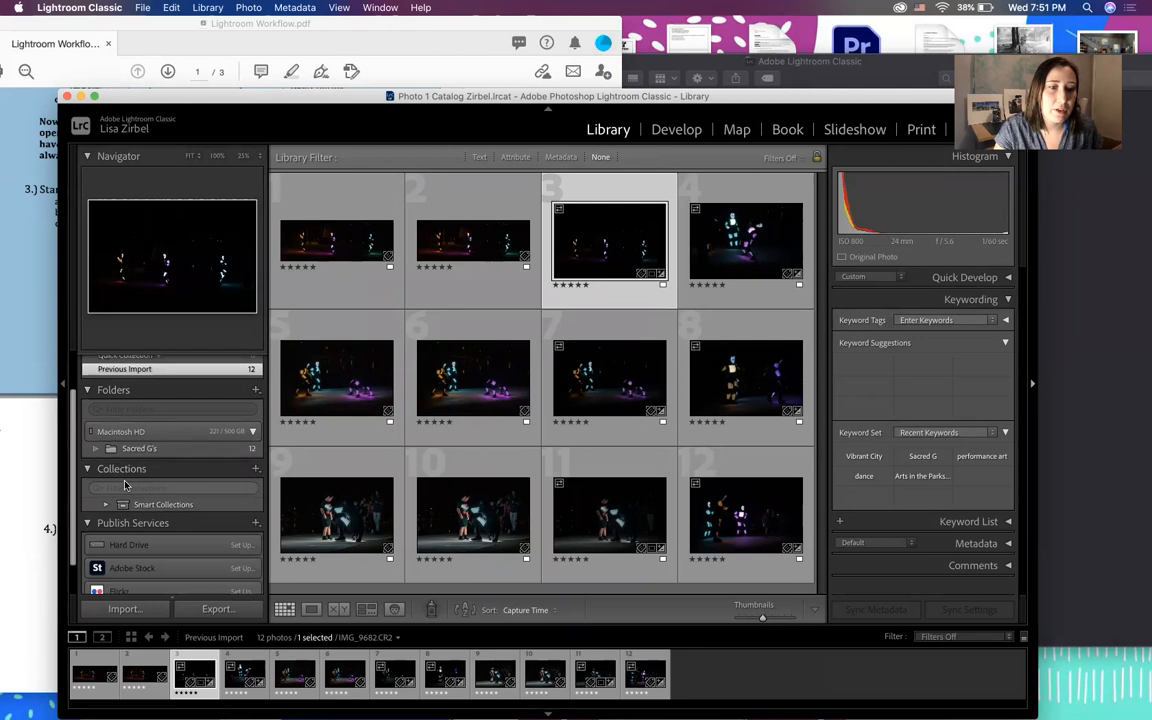
pyautogui.scroll(-2, 110, 465)
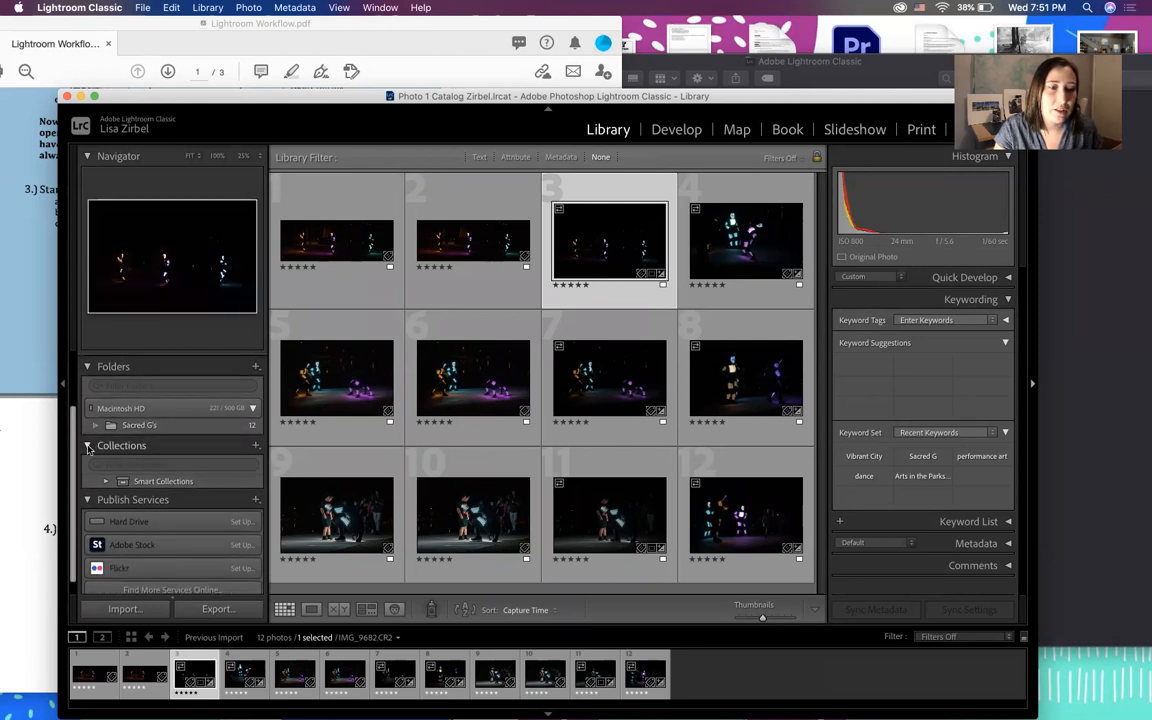
pyautogui.scroll(2, 88, 447)
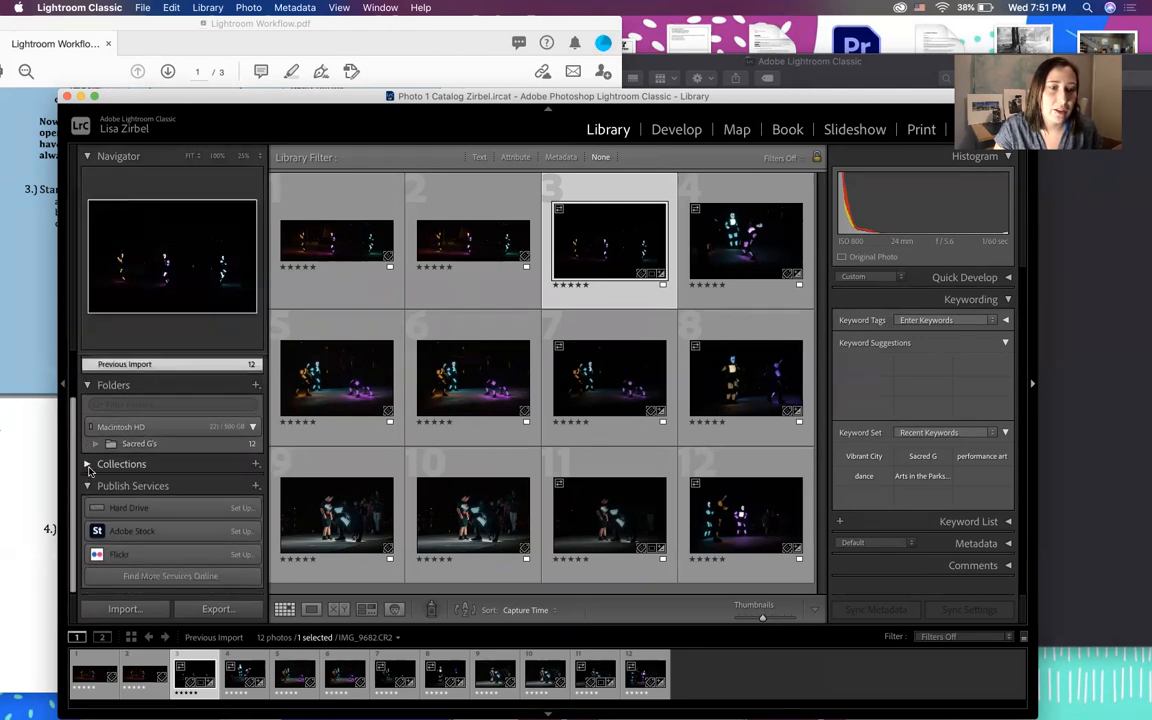
pyautogui.scroll(-3, 100, 468)
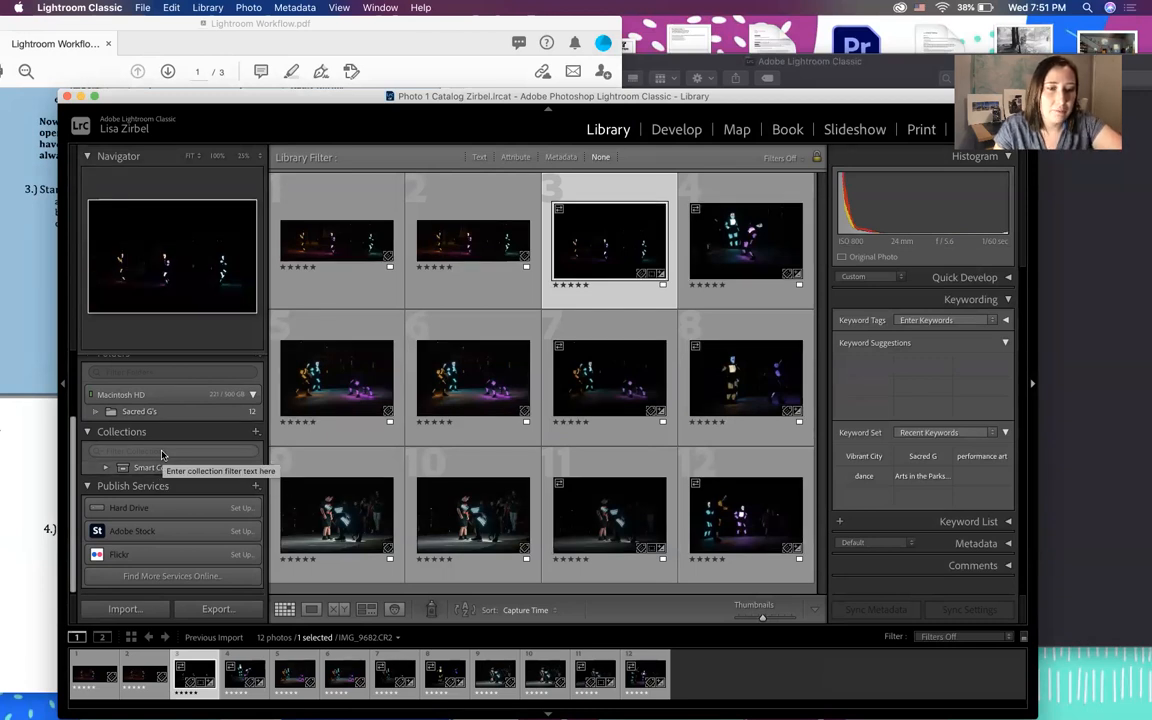
pyautogui.scroll(1, 162, 455)
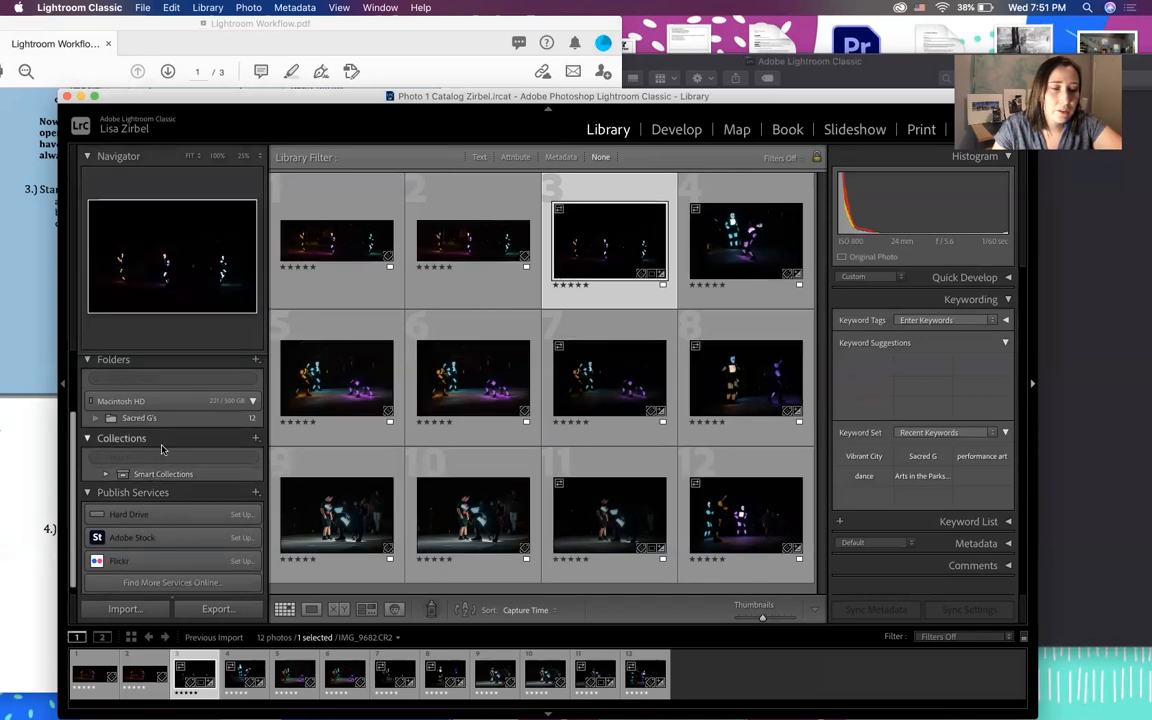
pyautogui.click(152, 456)
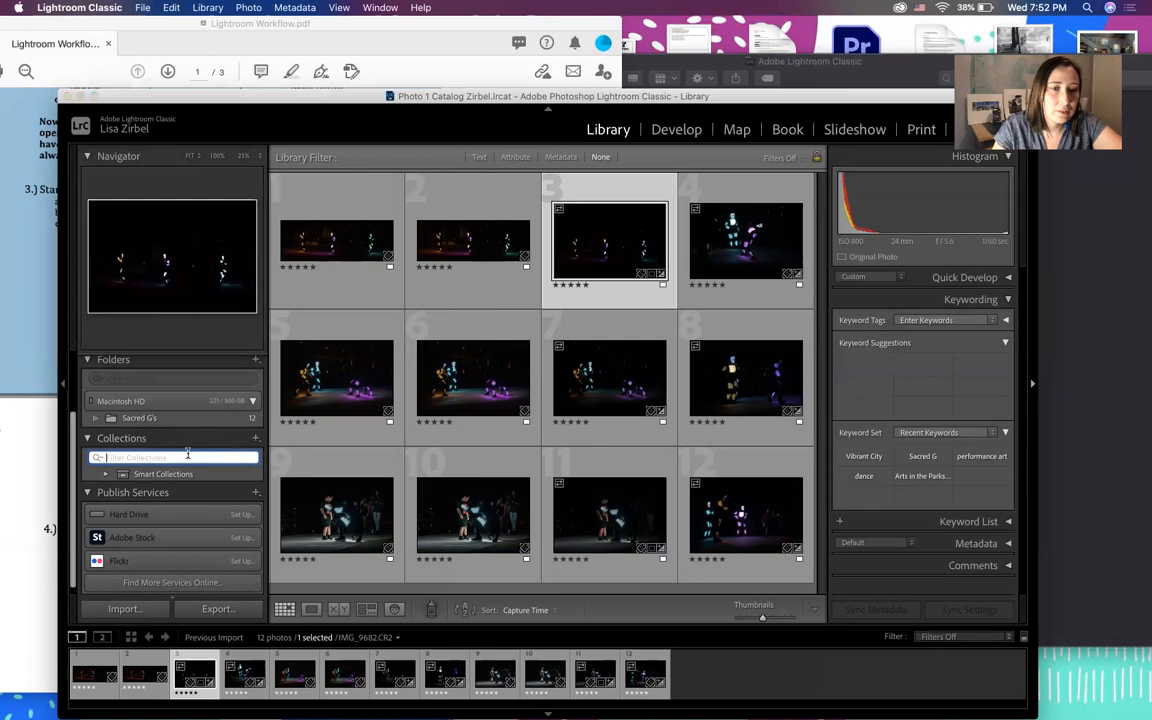
pyautogui.scroll(3, 198, 447)
pyautogui.scroll(-3, 187, 457)
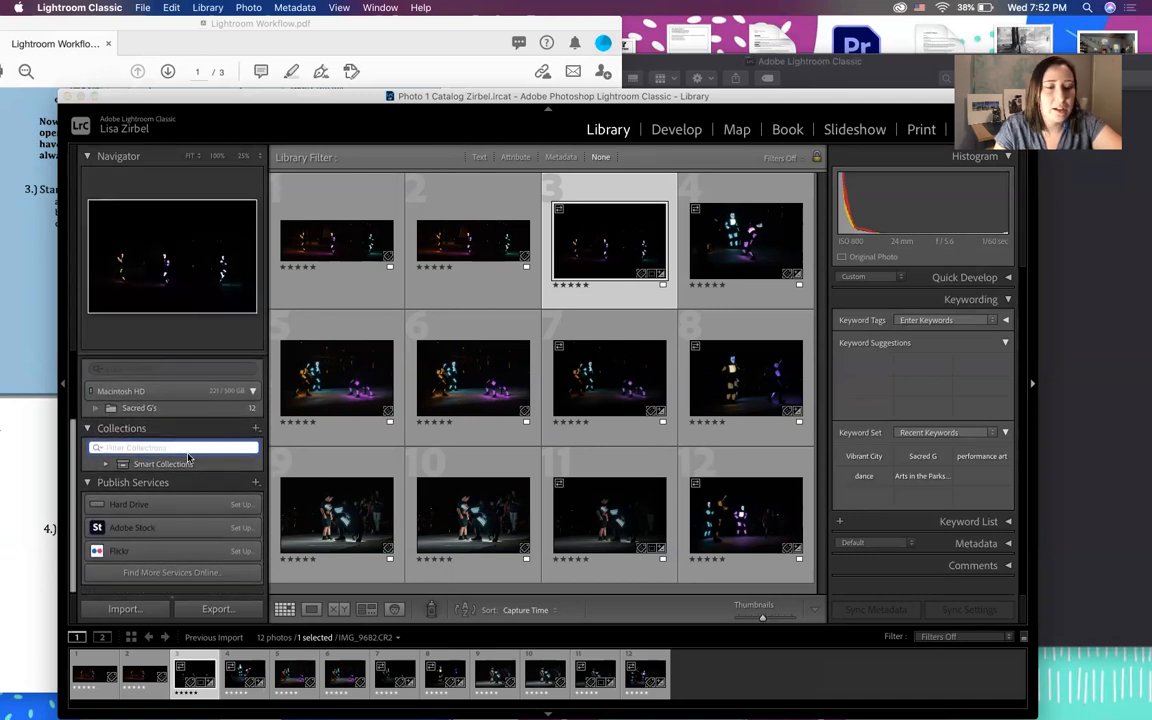
# Create a collection named "Kiwanis Park Performance" that includes the selected photo, outside any collection set and without virtual copies
pyautogui.click(255, 433)
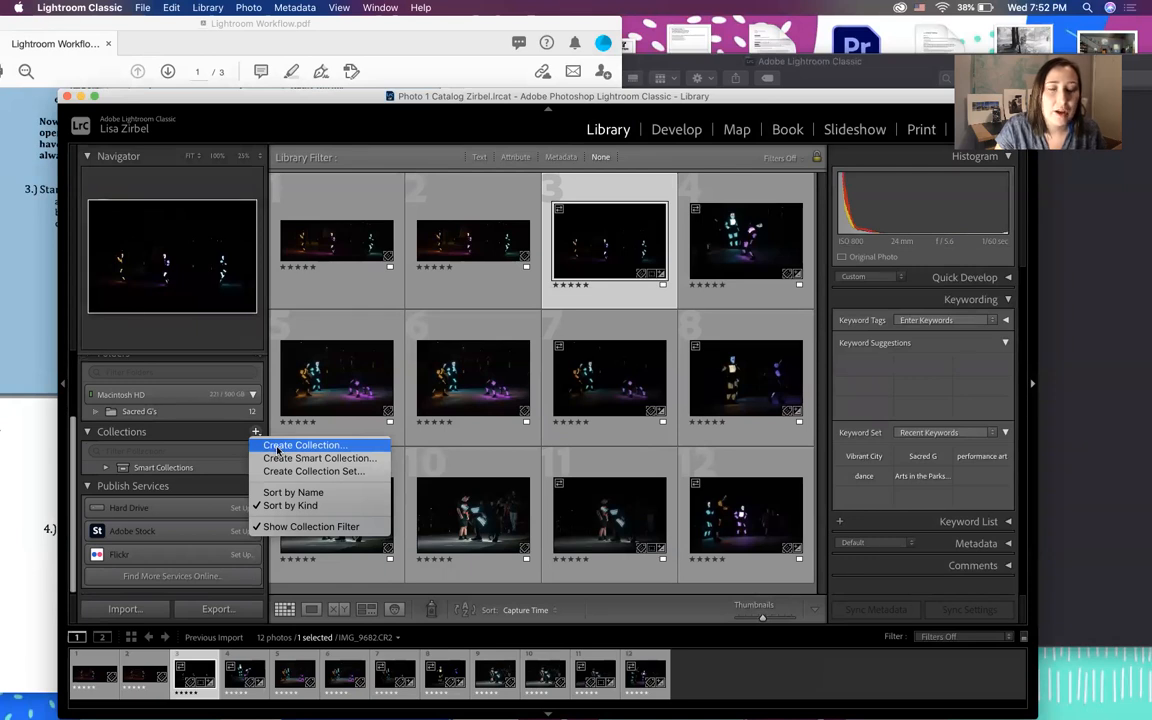
pyautogui.click(278, 452)
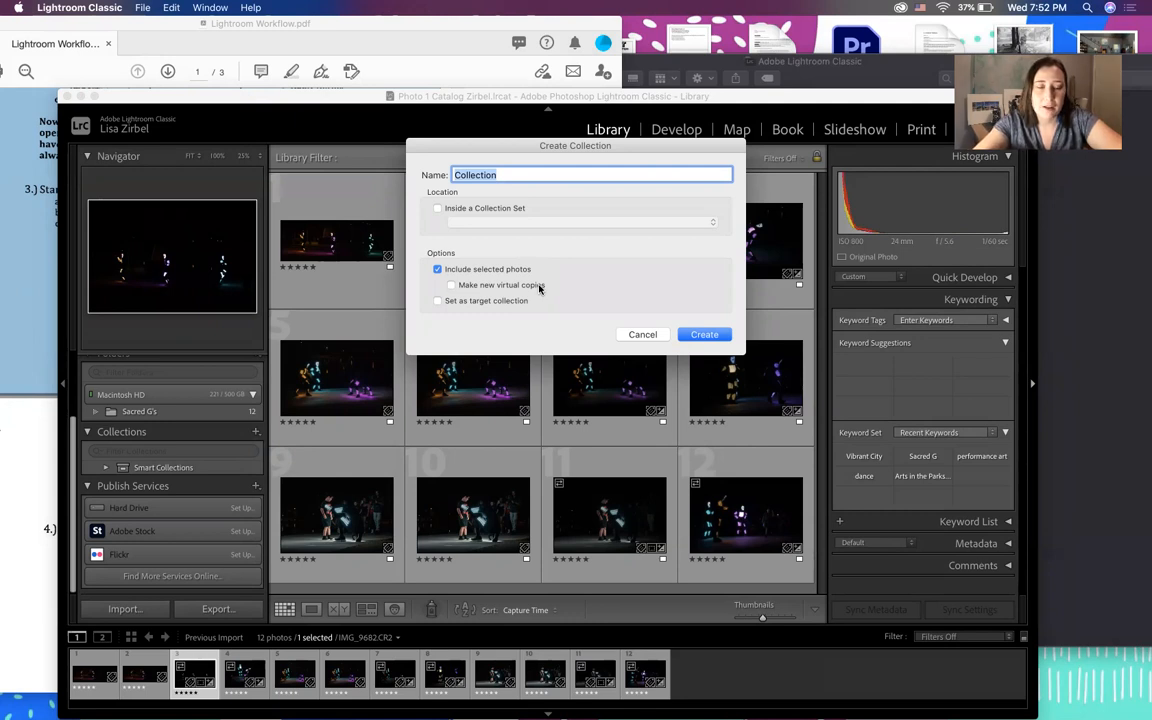
pyautogui.write('K')
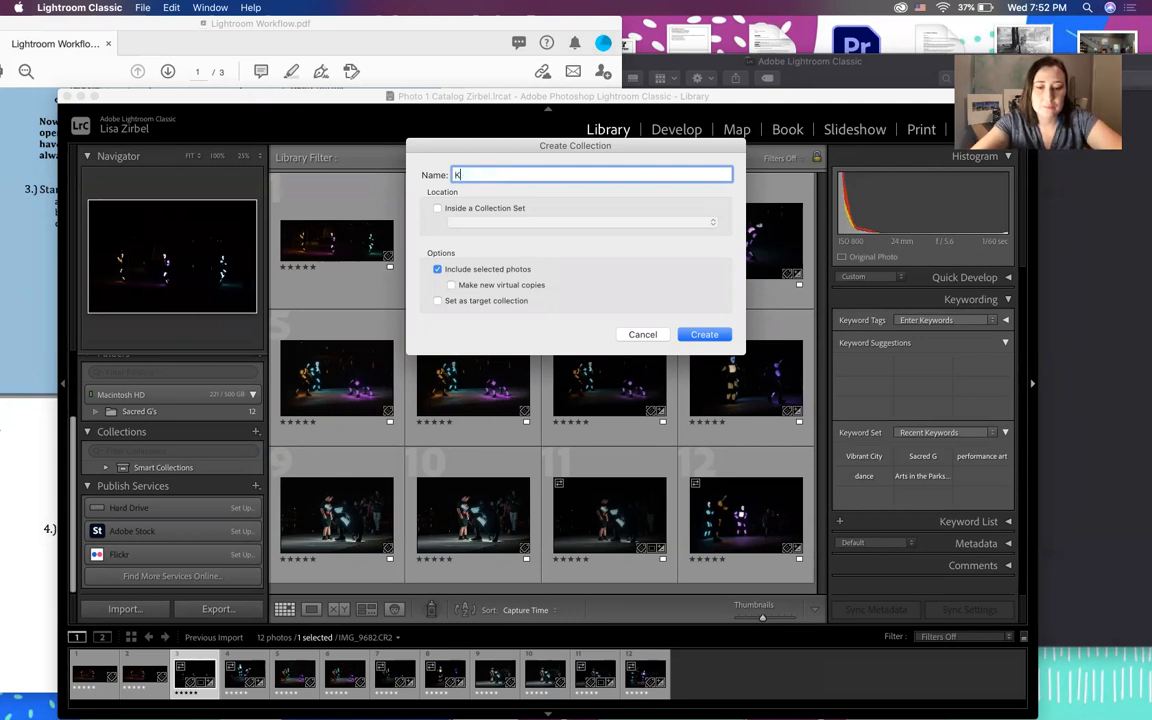
pyautogui.write('iwanis Park')
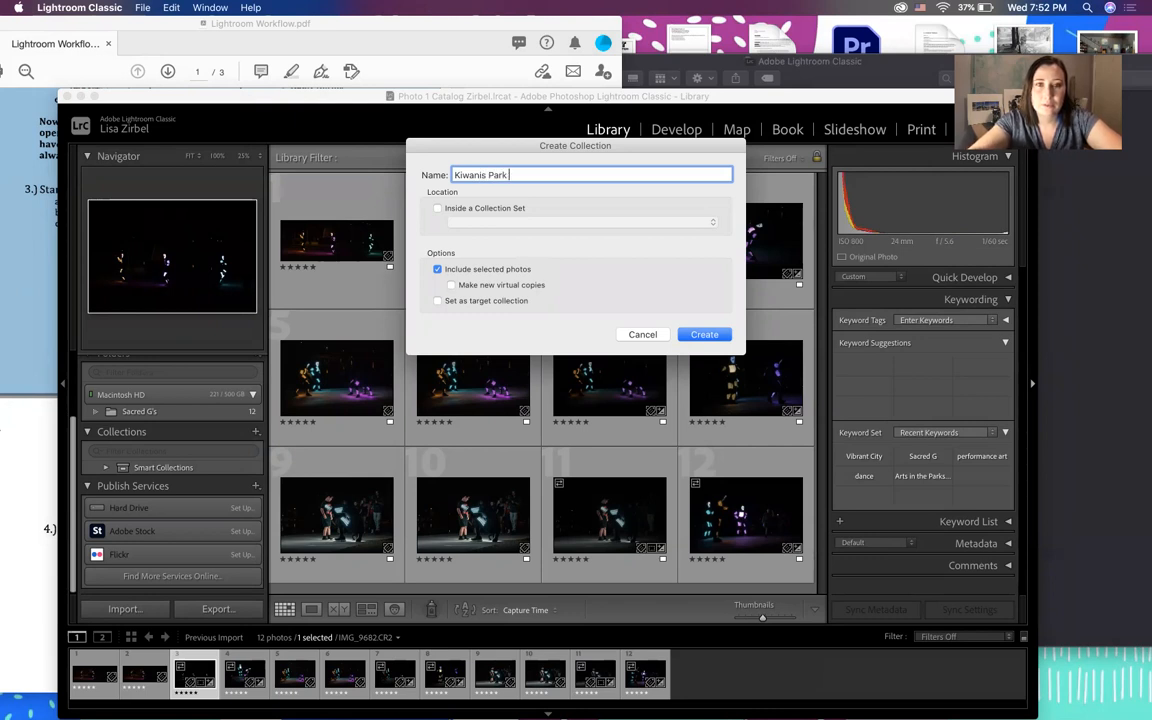
pyautogui.write(' Performance')
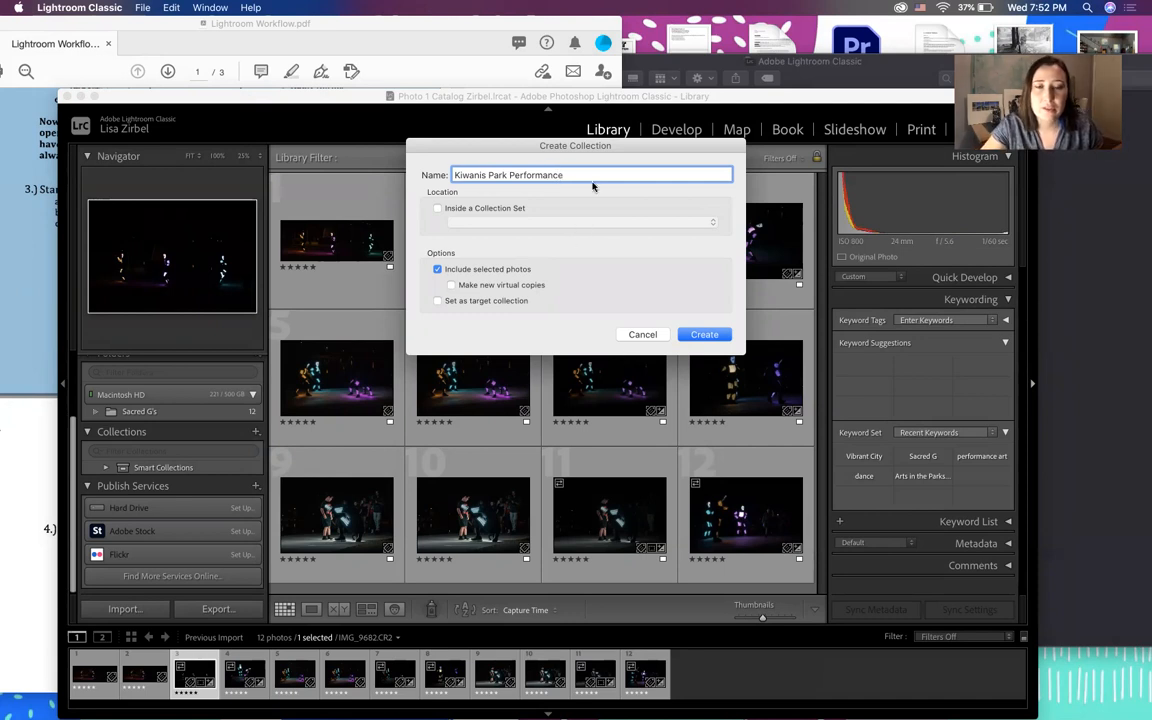
pyautogui.click(700, 336)
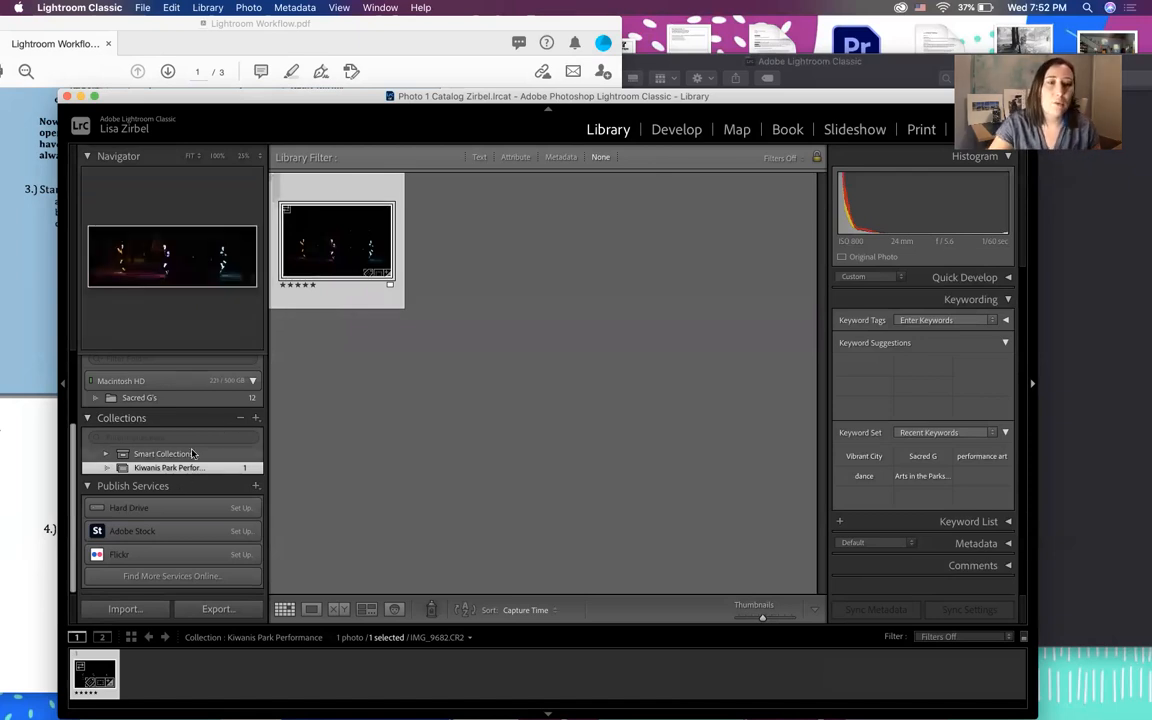
# From all photographs in the catalog, add the first six to the Kiwanis Park Performance collection and open that collection
pyautogui.scroll(1, 183, 470)
pyautogui.scroll(5, 183, 470)
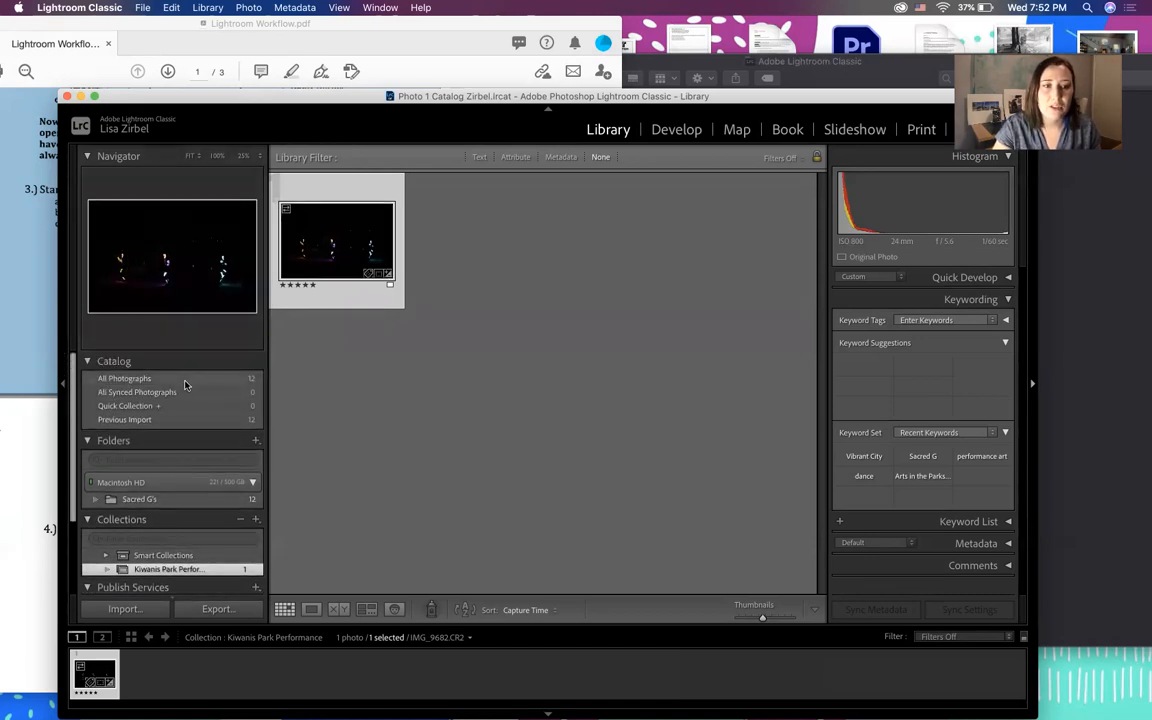
pyautogui.click(163, 380)
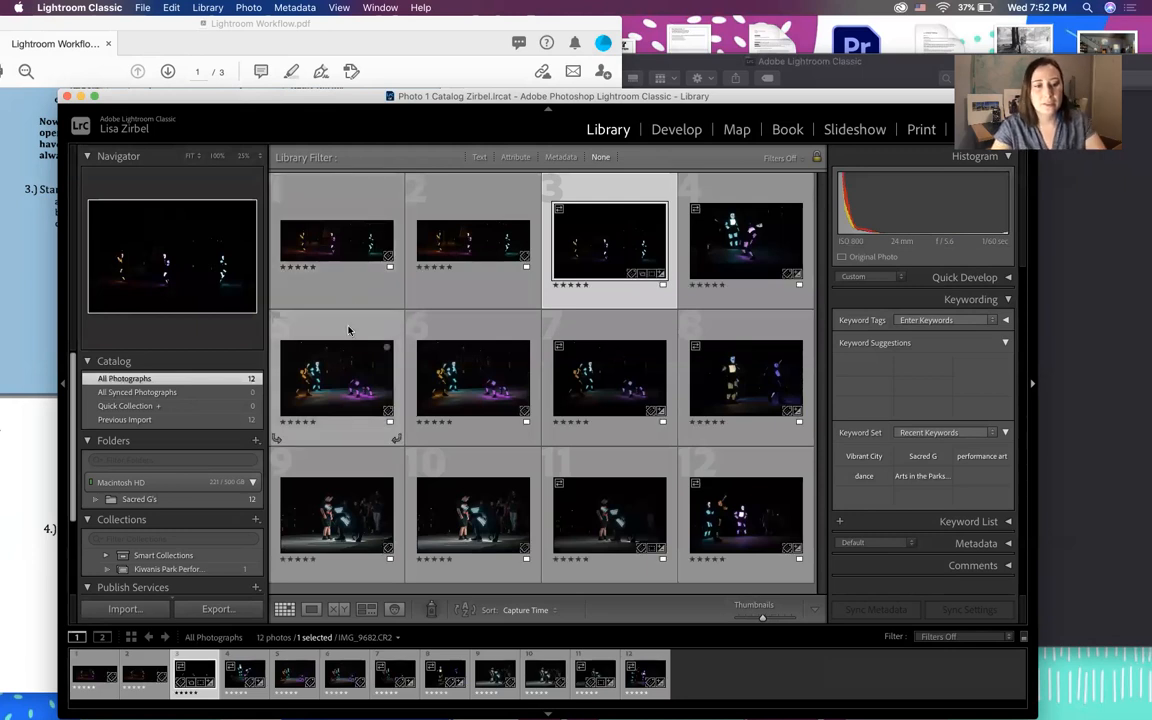
pyautogui.click(368, 286)
pyautogui.click(460, 282)
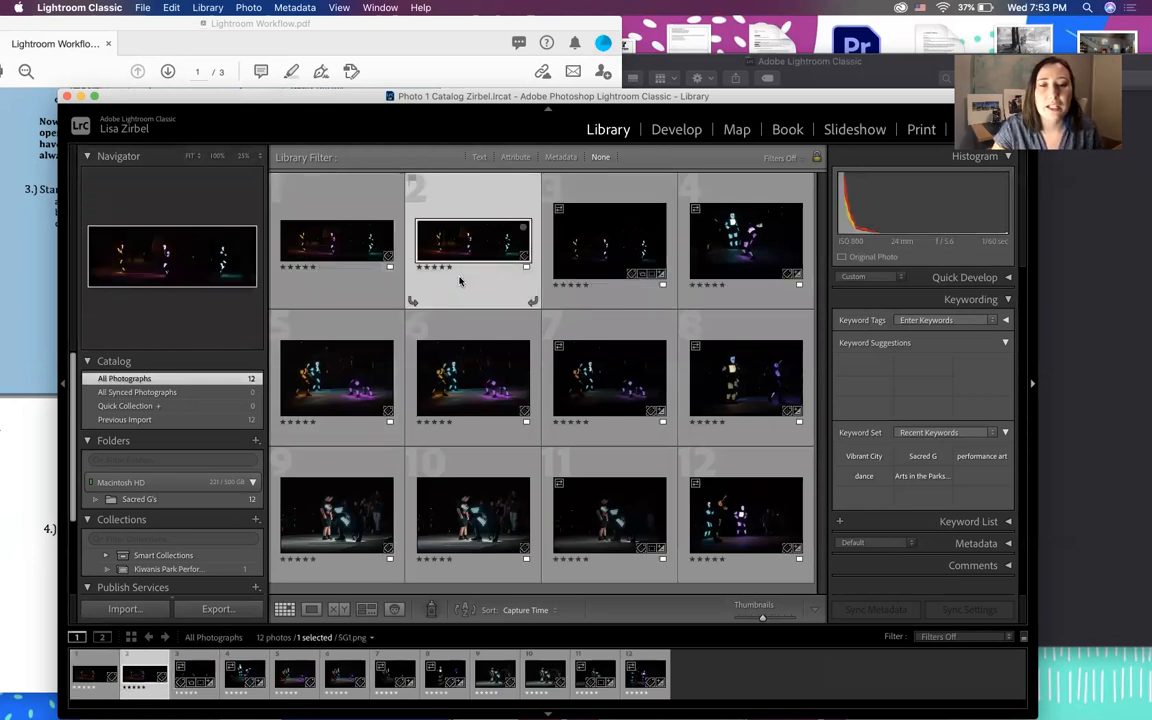
pyautogui.click(605, 292)
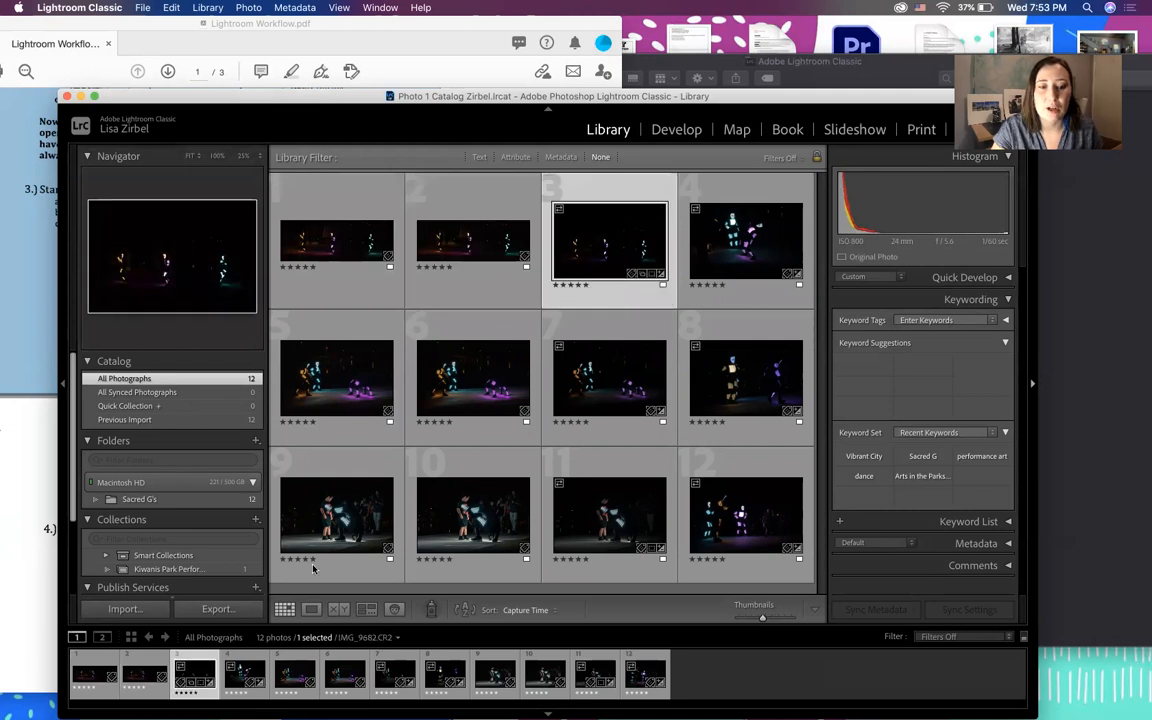
pyautogui.click(113, 668)
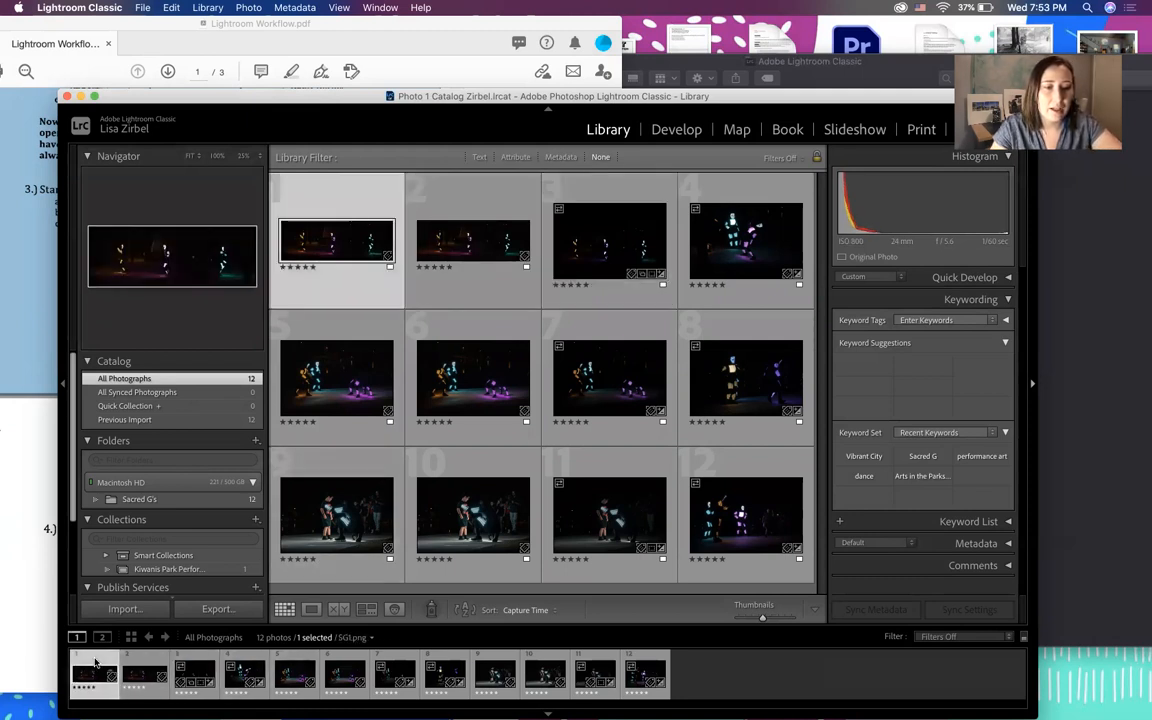
pyautogui.keyDown('shift'); pyautogui.click(237, 667); pyautogui.keyUp('shift')
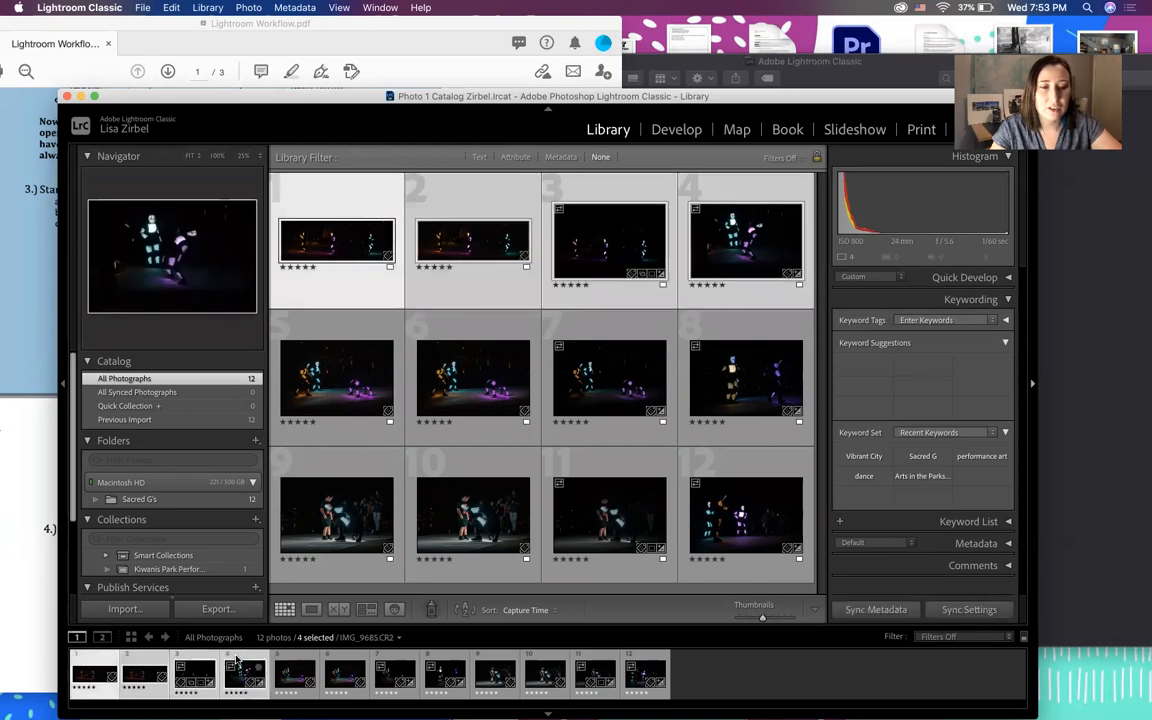
pyautogui.keyDown('shift'); pyautogui.click(343, 660); pyautogui.keyUp('shift')
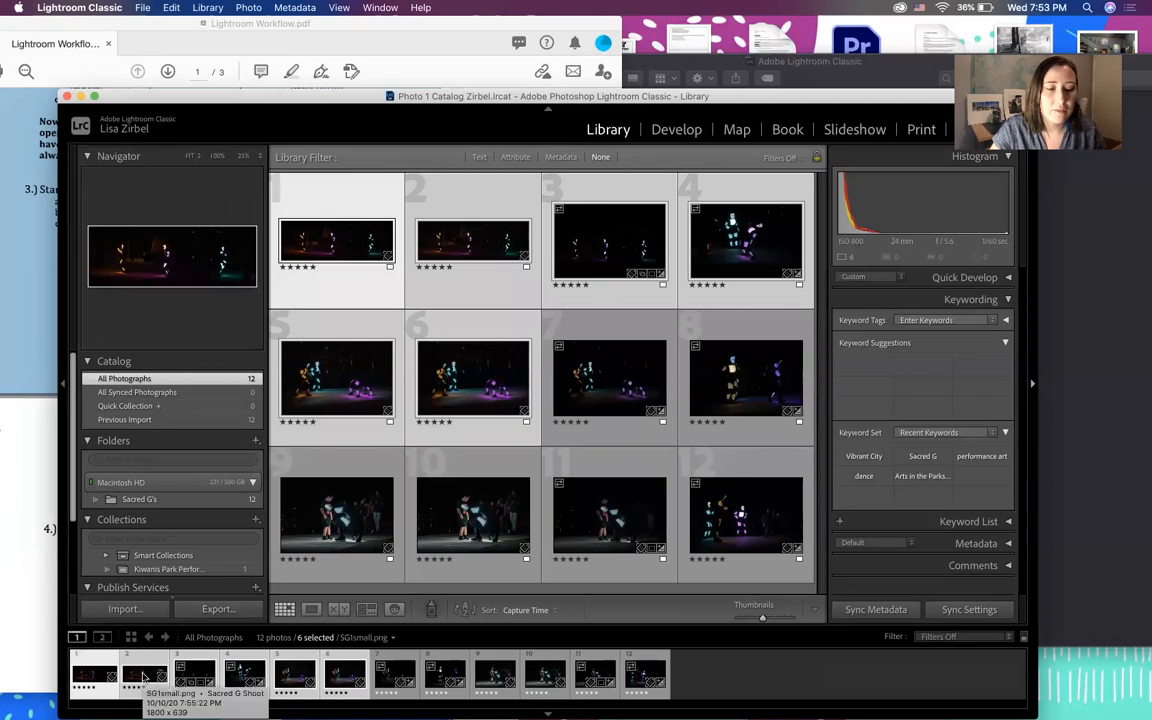
pyautogui.moveTo(144, 678); pyautogui.dragTo(187, 567)
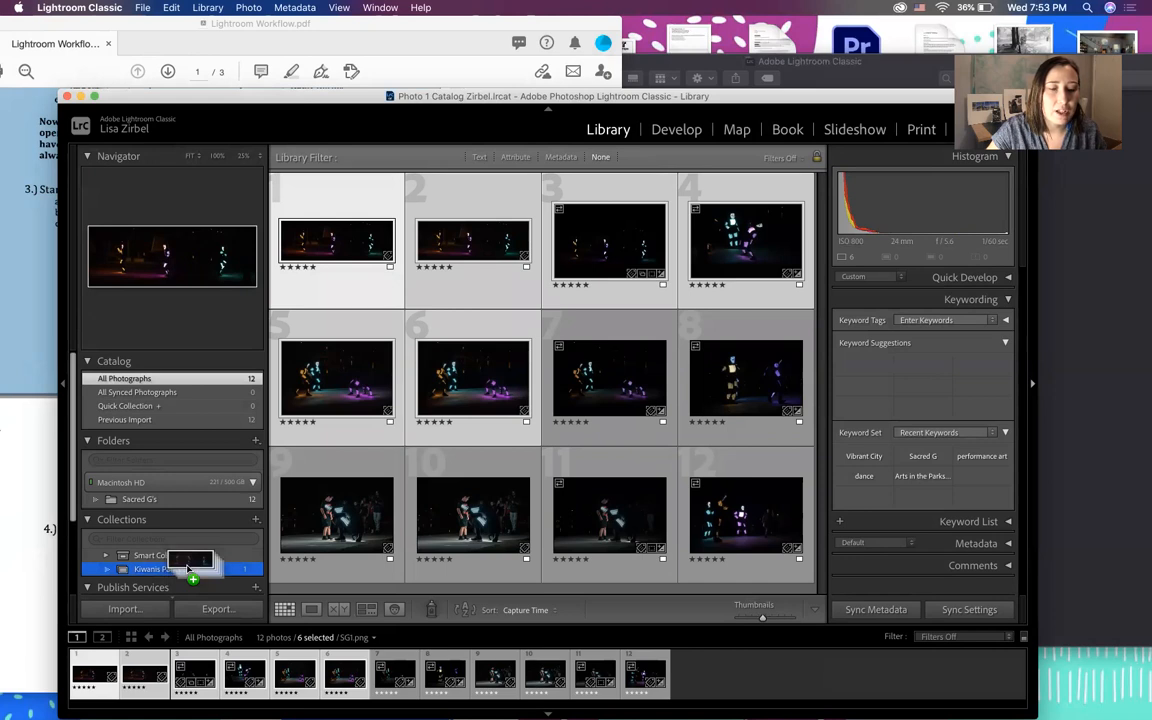
pyautogui.moveTo(187, 567); pyautogui.dragTo(185, 569)
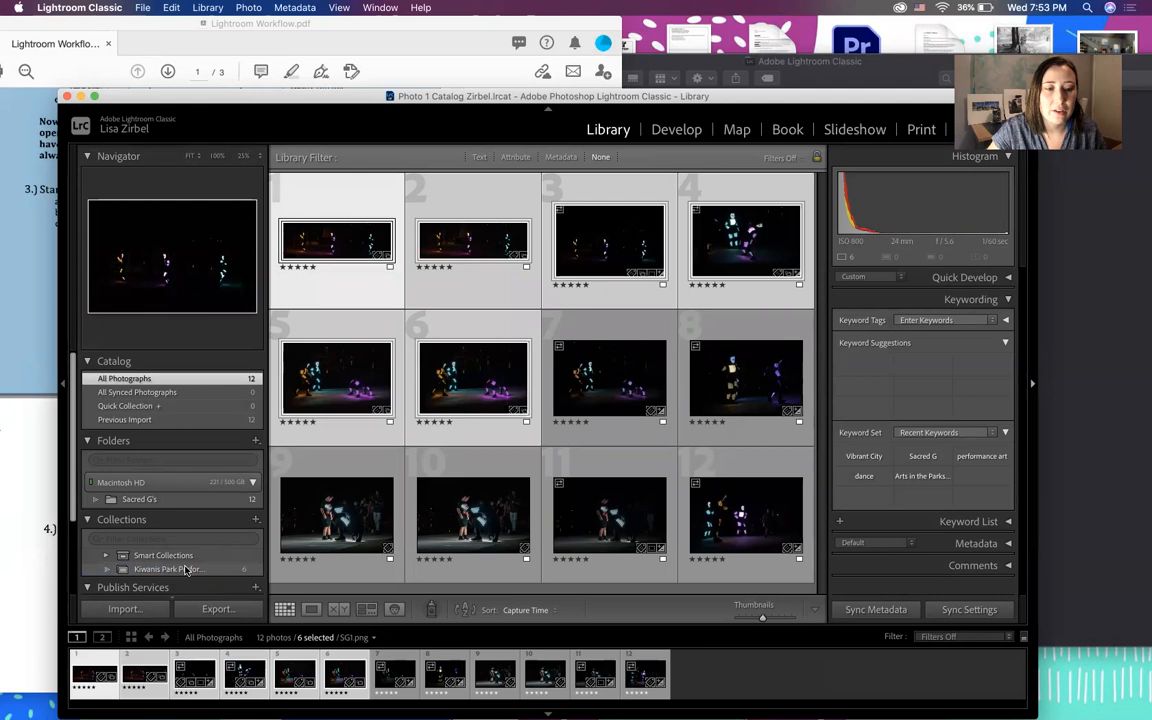
pyautogui.click(185, 569)
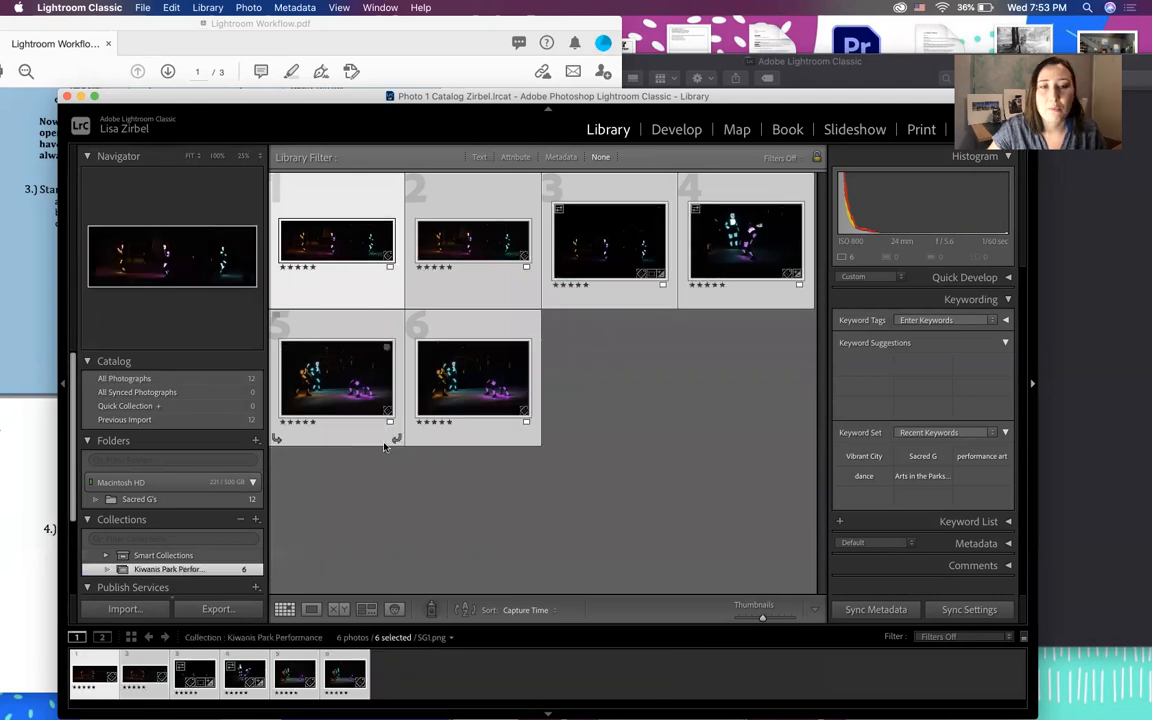
# Create a top-level collection set named "All Photos"
pyautogui.scroll(-2, 198, 555)
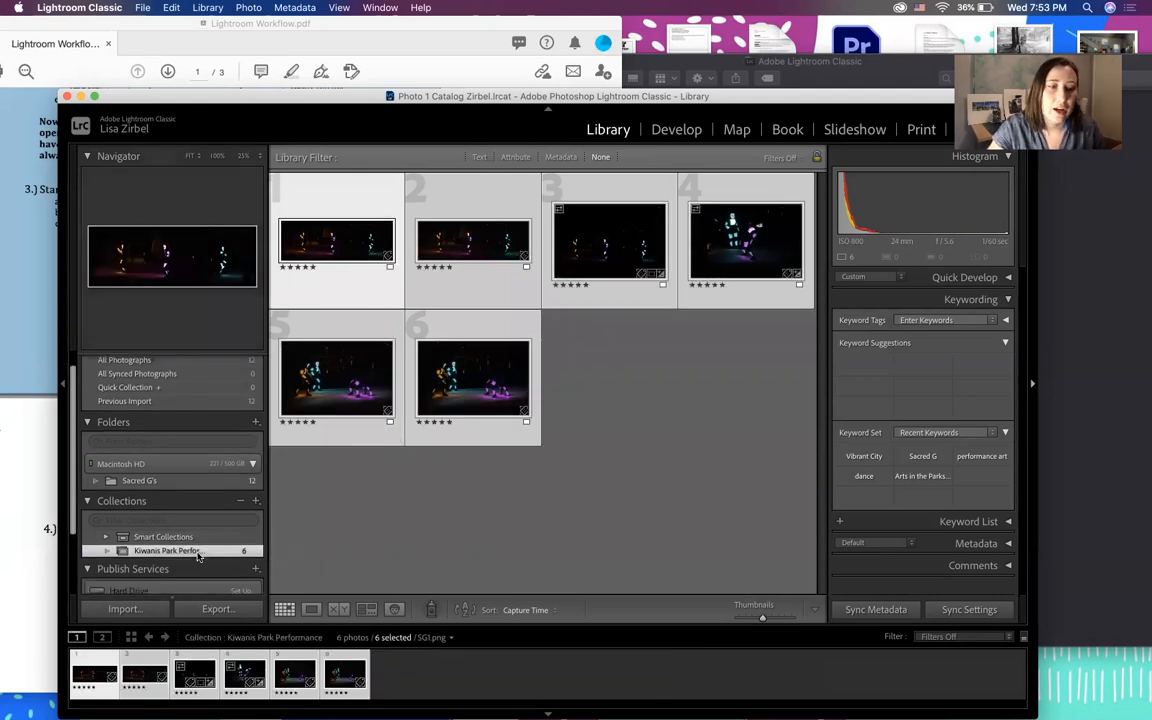
pyautogui.scroll(-2, 198, 556)
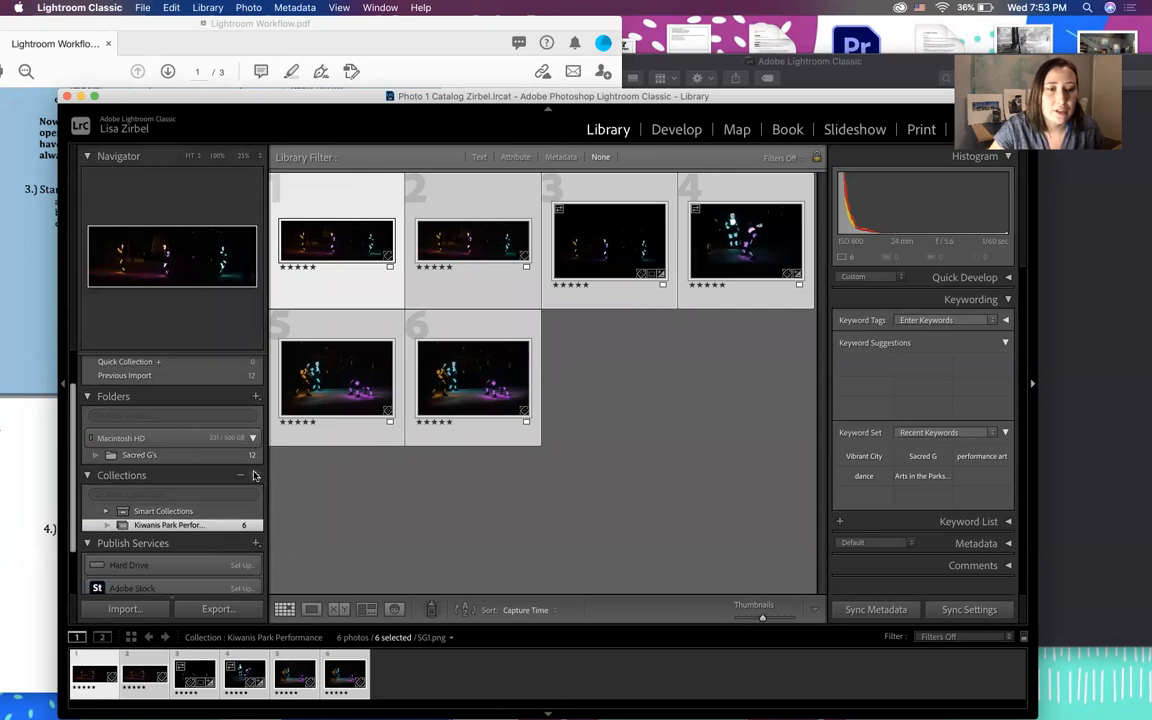
pyautogui.click(255, 475)
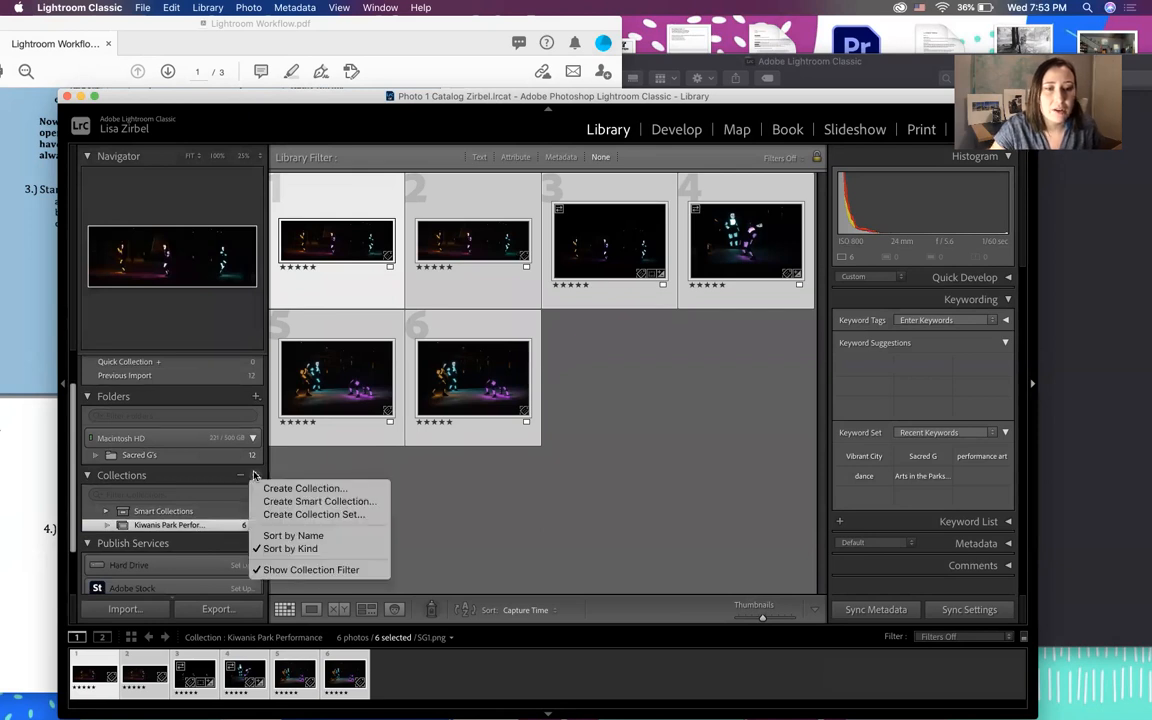
pyautogui.click(280, 514)
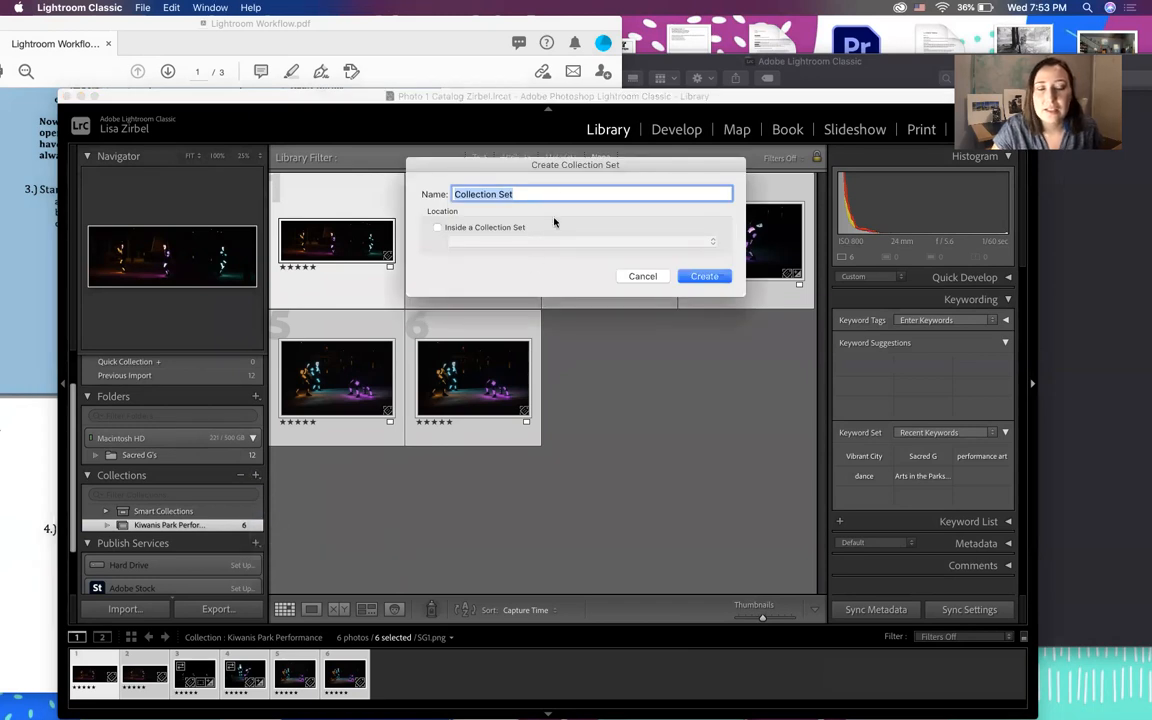
pyautogui.write('All Ph')
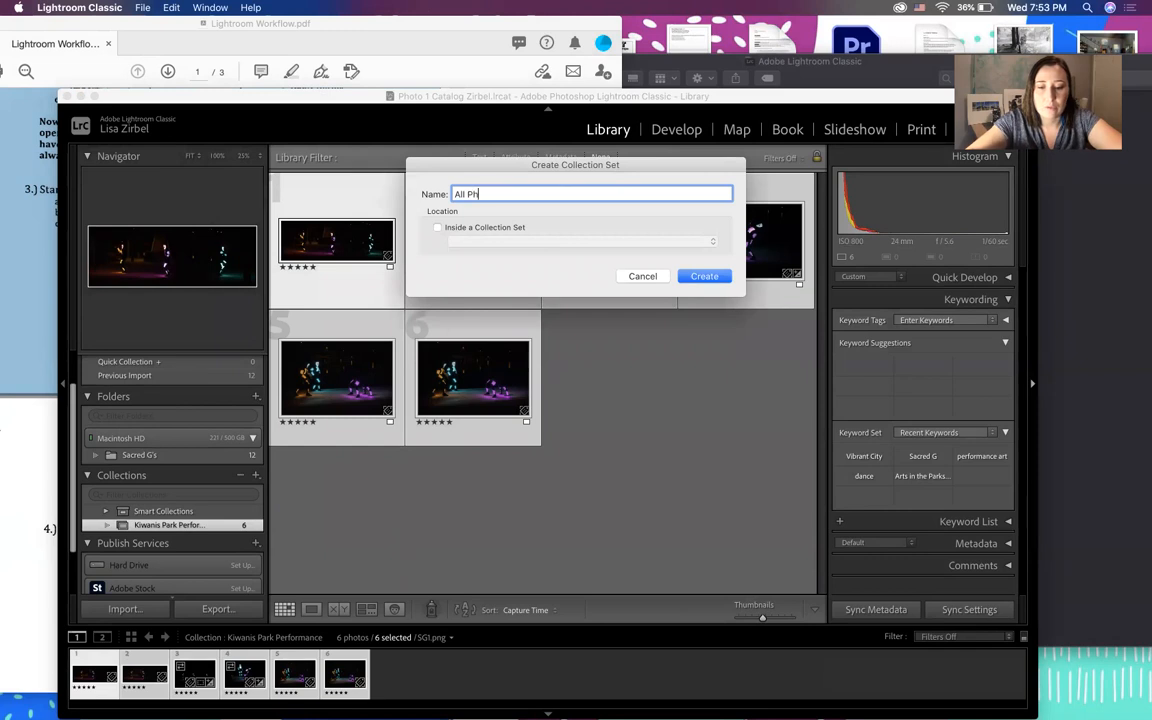
pyautogui.write('otos')
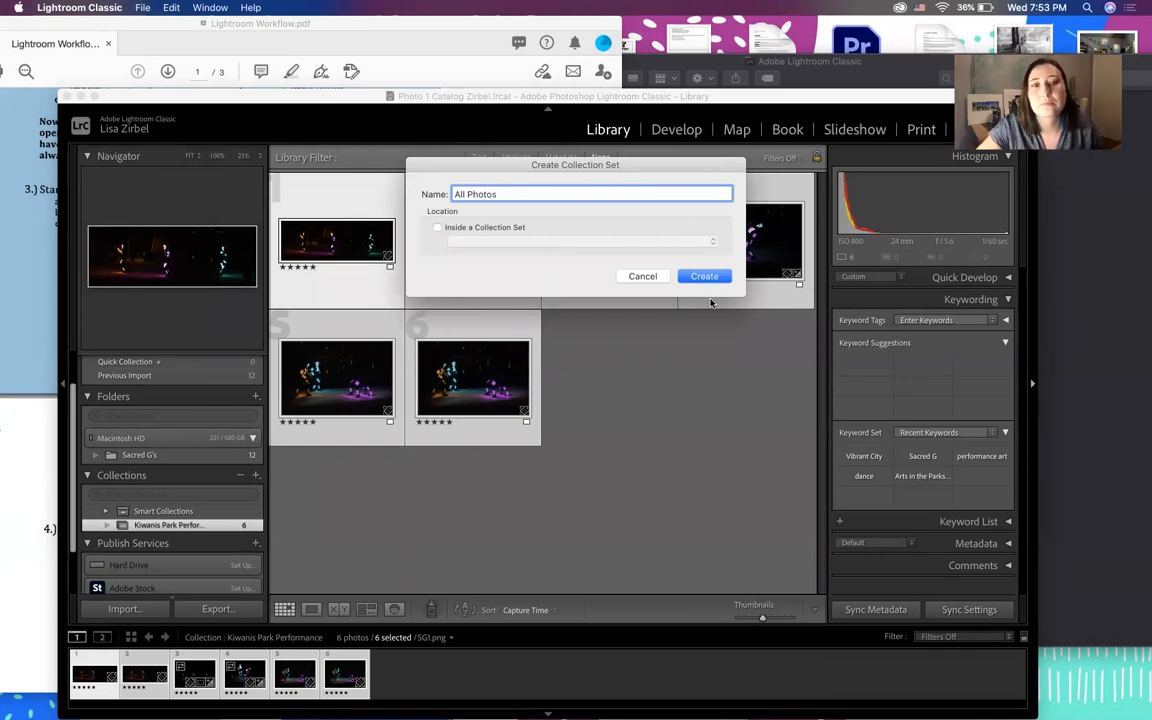
pyautogui.click(700, 277)
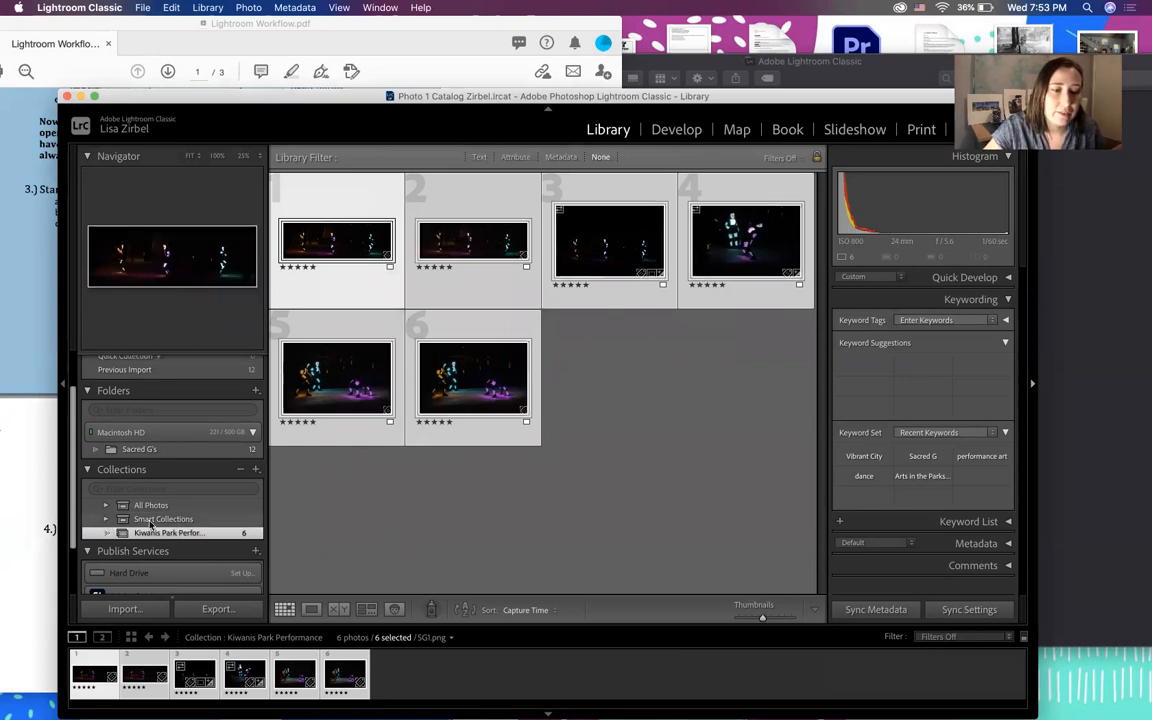
# View the Smart Collections and All Photos sets, and move the Kiwanis Park Performance collection into the All Photos set
pyautogui.click(151, 520)
pyautogui.scroll(-1, 150, 490)
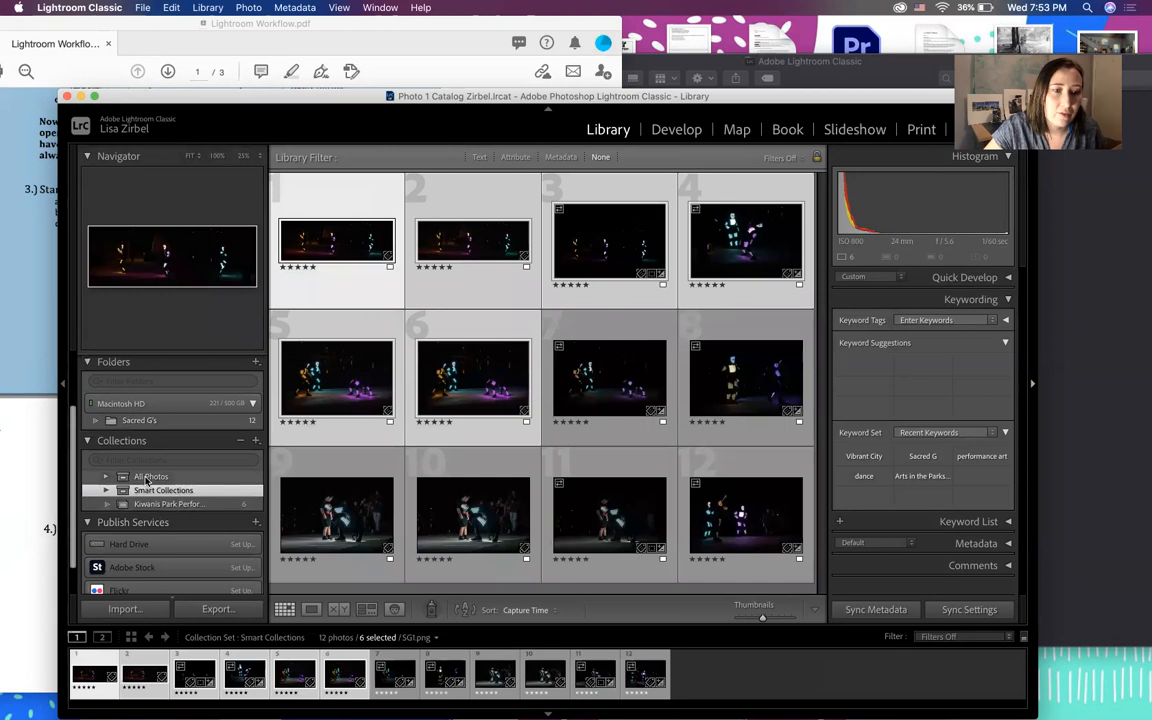
pyautogui.click(148, 478)
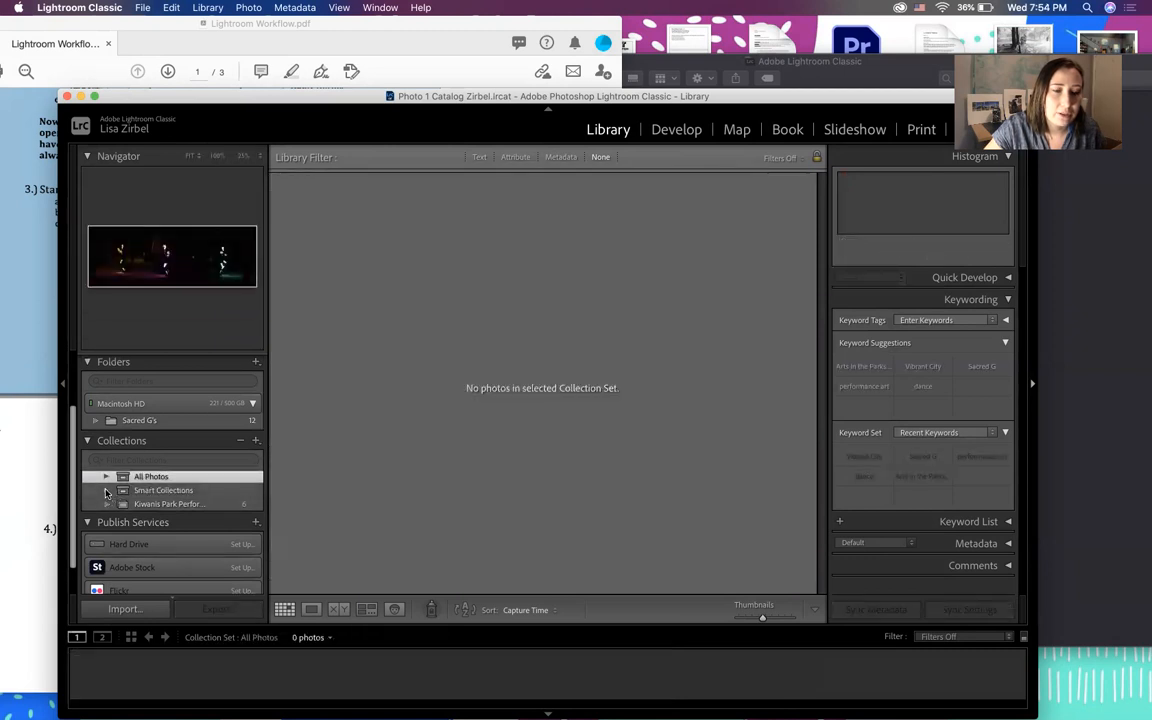
pyautogui.click(138, 505)
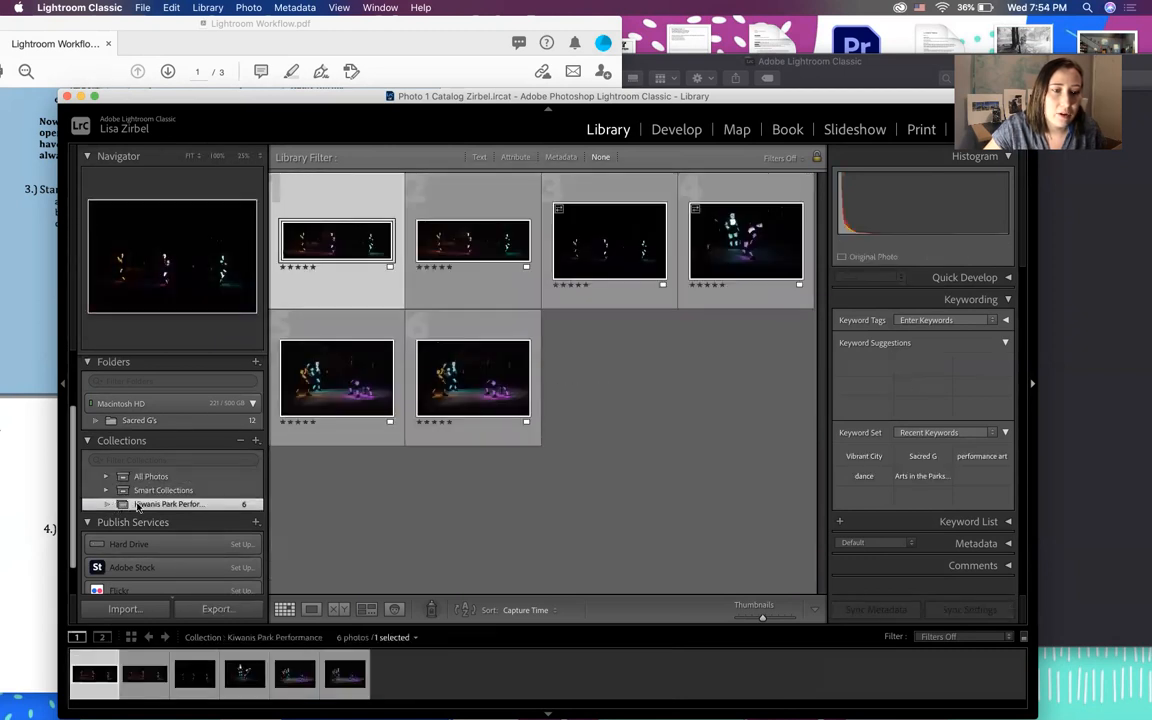
pyautogui.moveTo(138, 505); pyautogui.dragTo(147, 482)
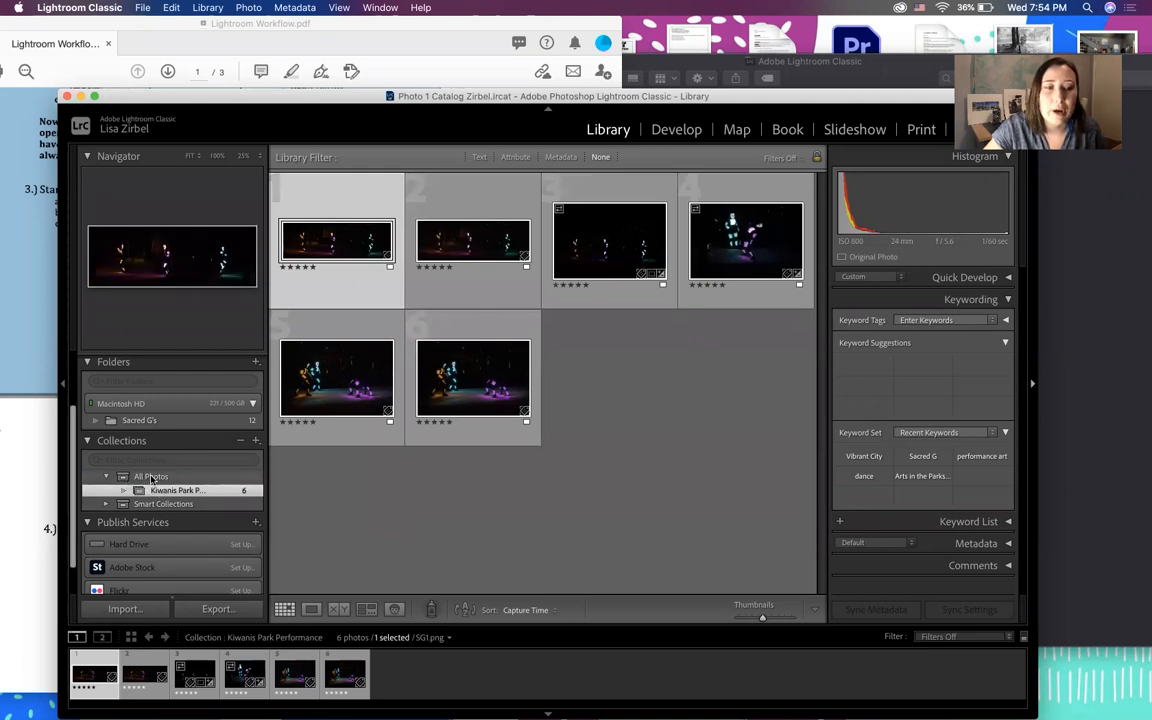
# Compare the photos shown for the All Photos set with those of the Kiwanis Park Performance collection inside it
pyautogui.click(151, 477)
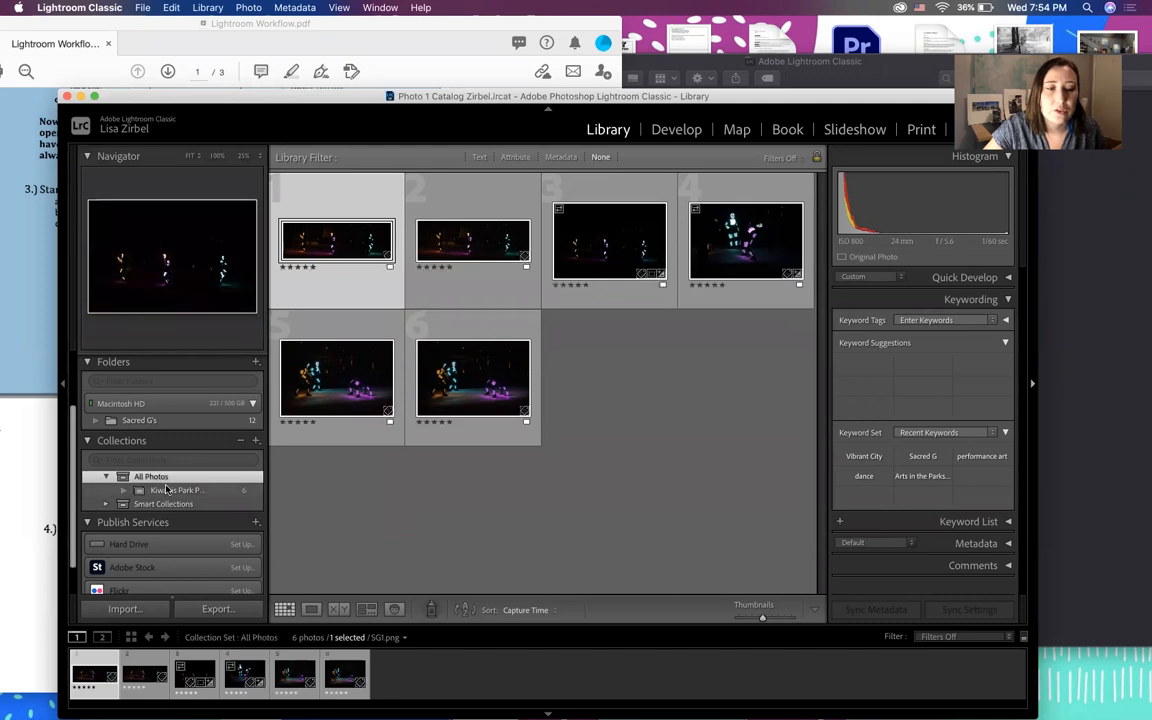
pyautogui.click(166, 489)
pyautogui.click(172, 478)
pyautogui.click(176, 488)
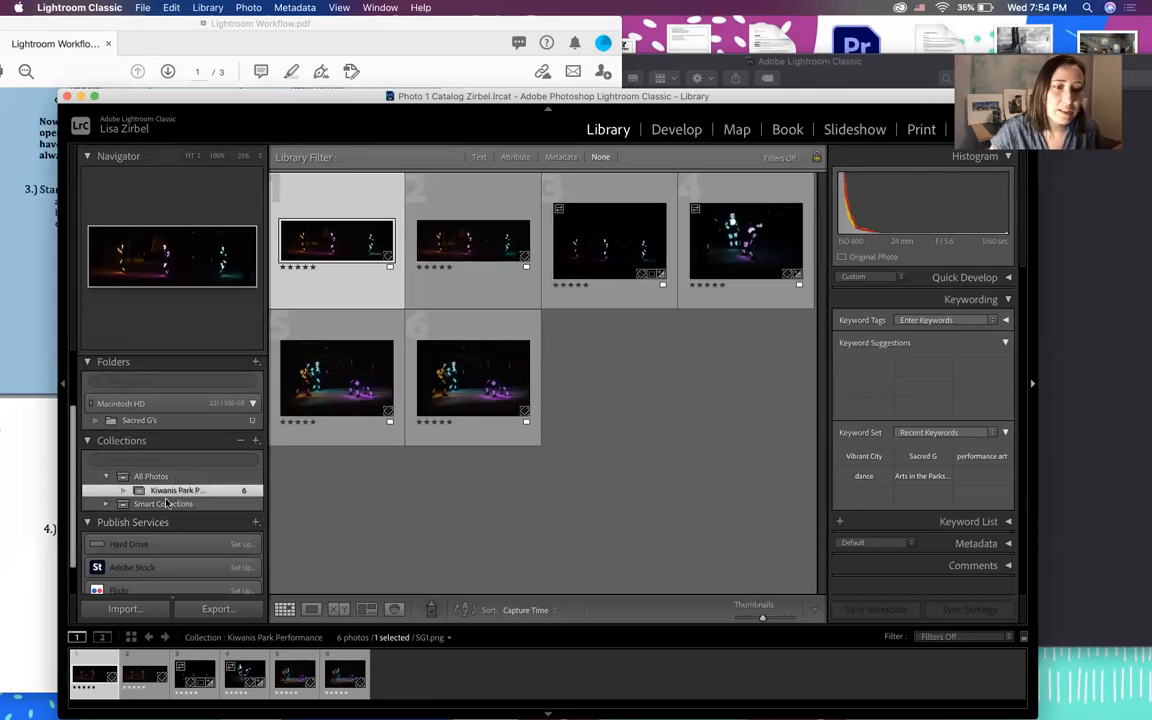
# In the Smart Collections set, rate photo 1 four stars, photos 2, 3, 5 and 8 three stars, and photos 4, 9 and 11 two stars
pyautogui.click(165, 504)
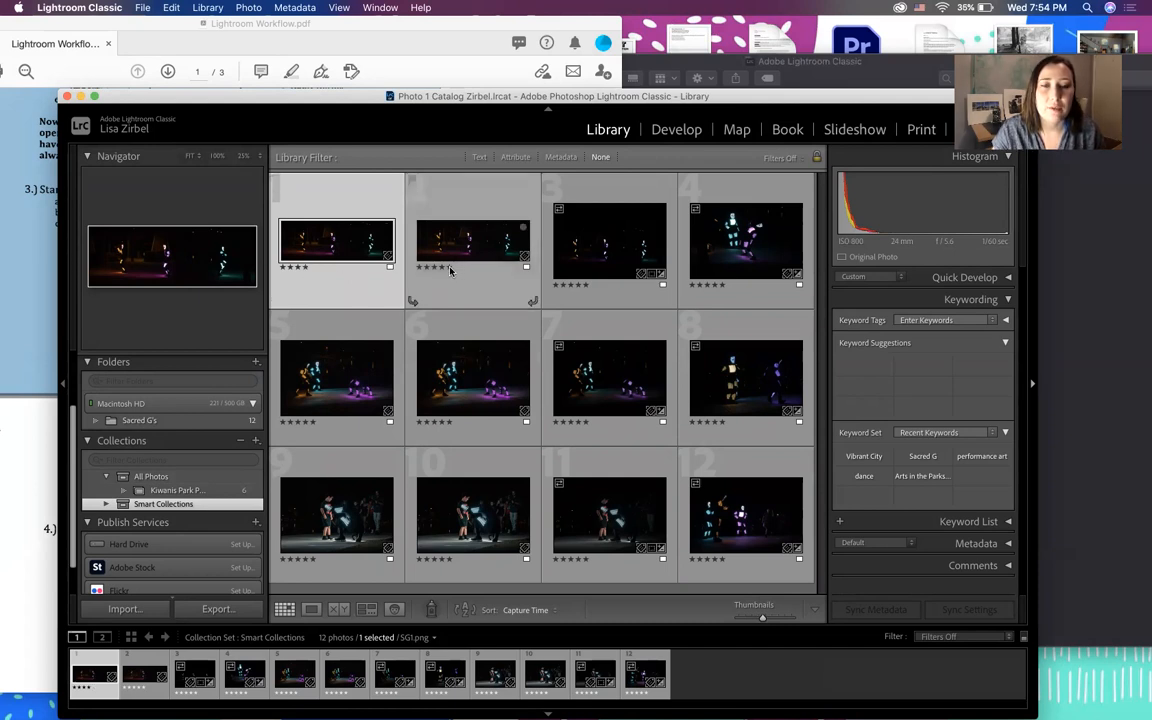
pyautogui.click(570, 286)
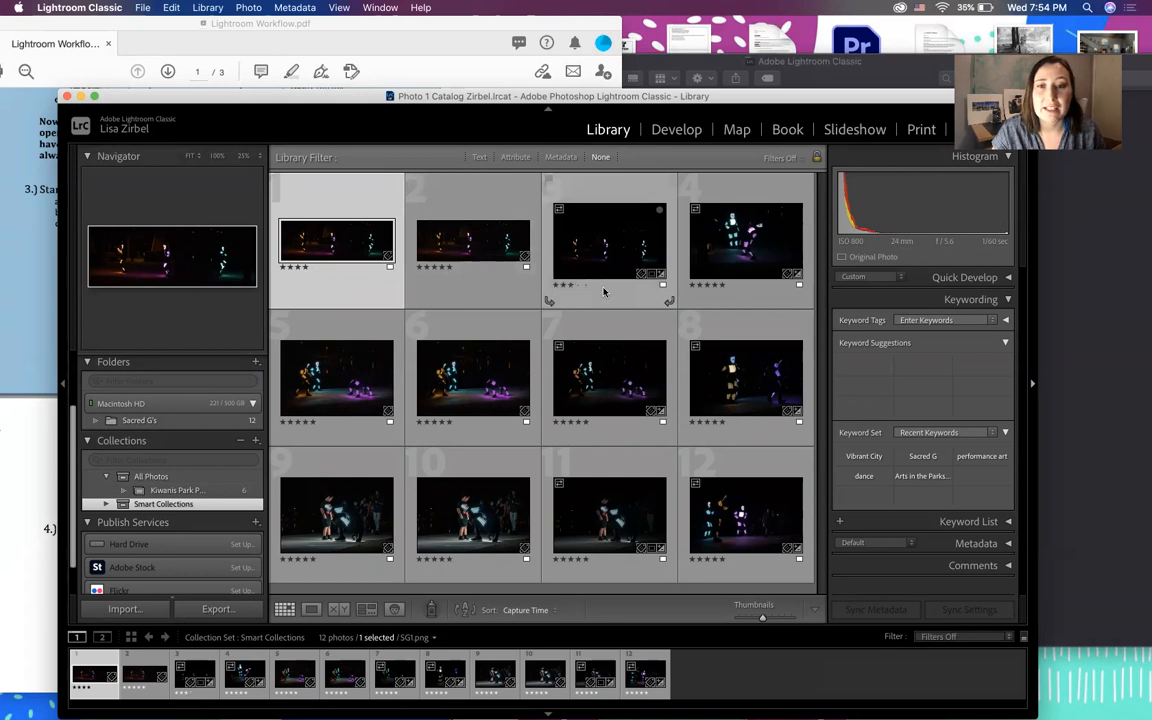
pyautogui.click(700, 286)
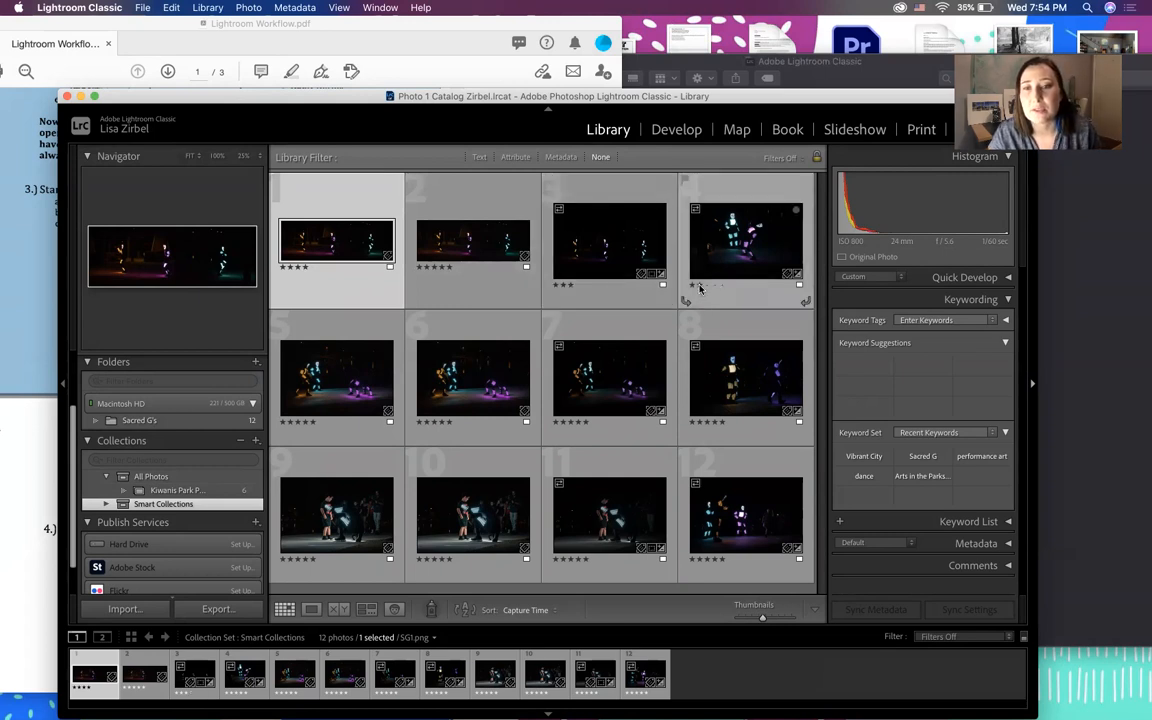
pyautogui.click(702, 423)
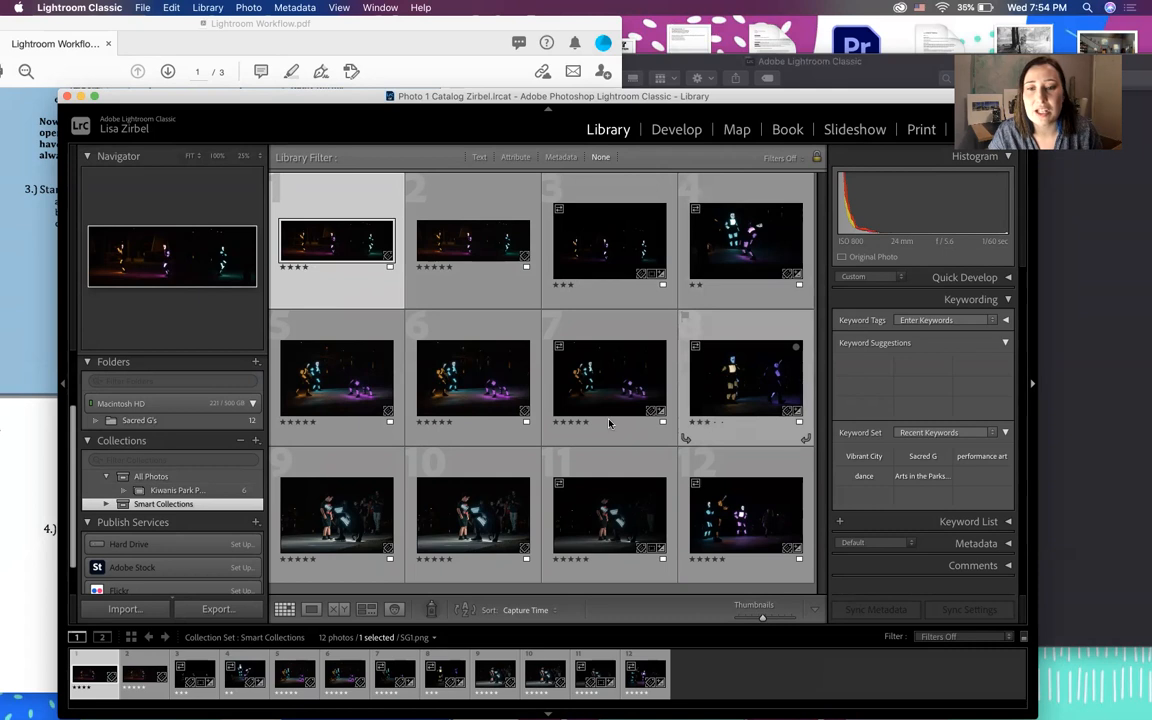
pyautogui.click(449, 423)
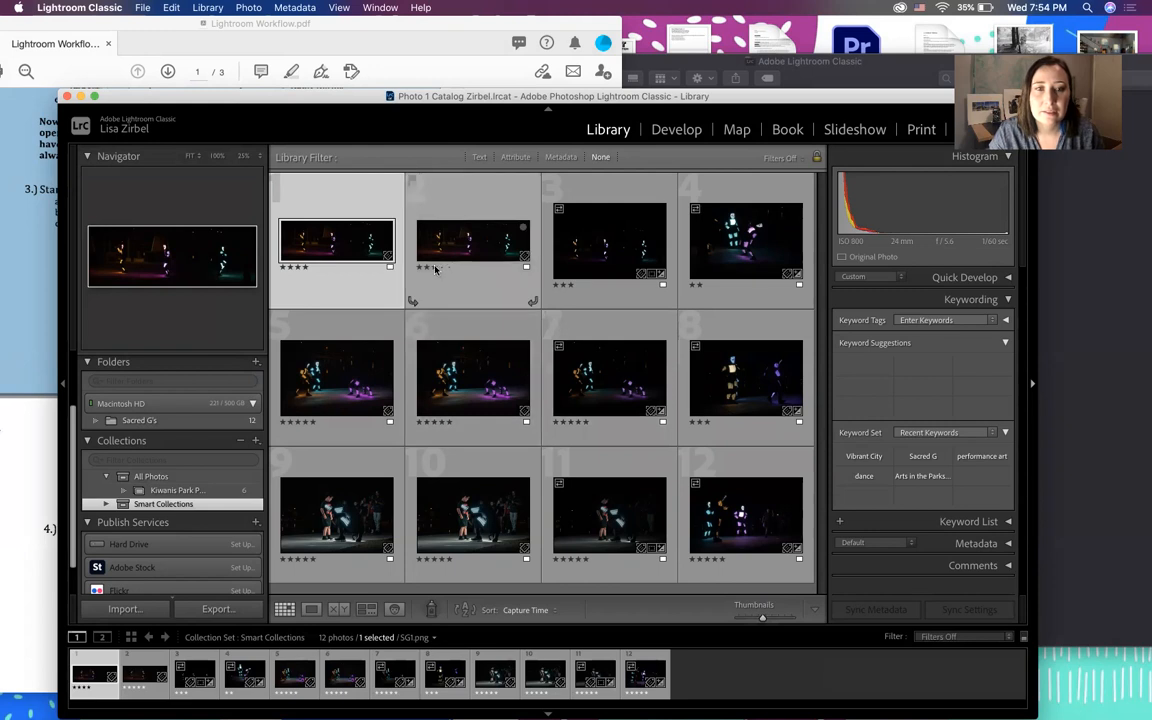
pyautogui.click(299, 423)
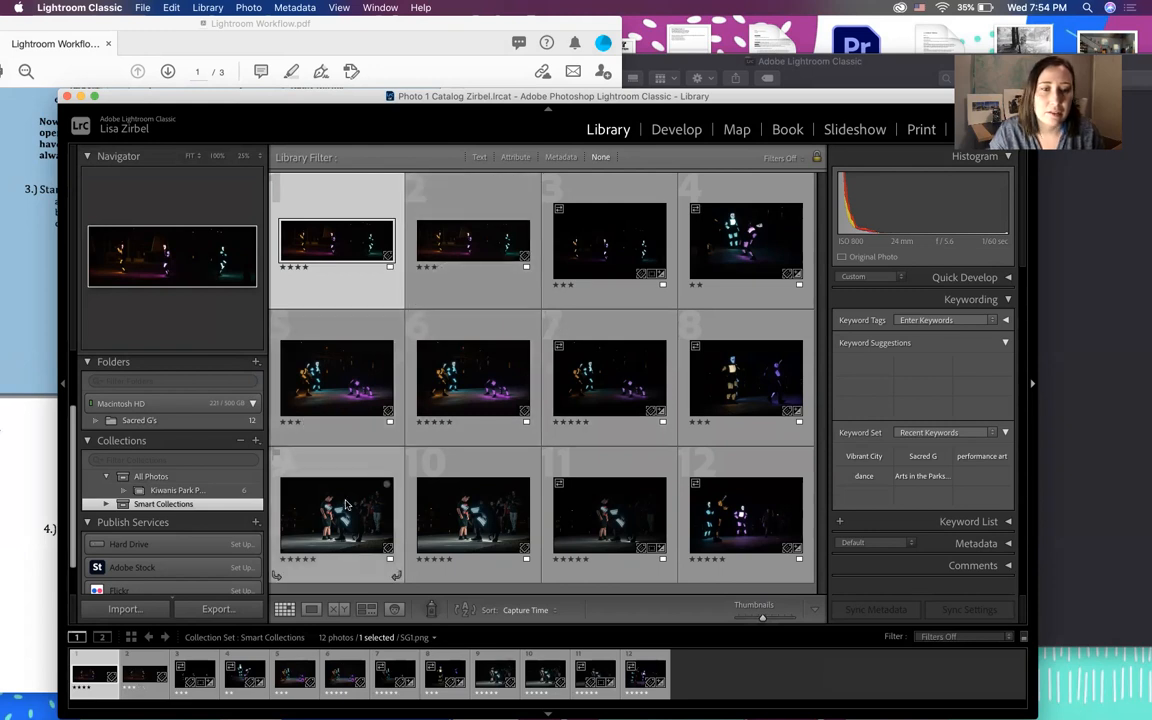
pyautogui.click(290, 560)
pyautogui.click(562, 559)
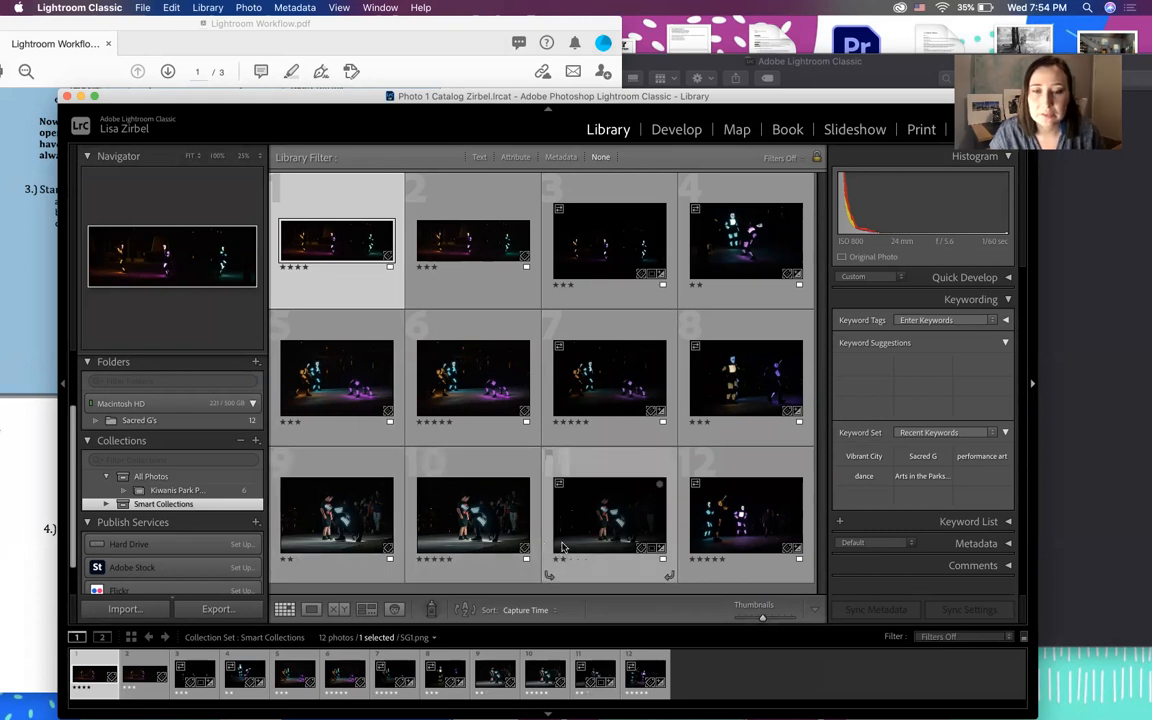
# Expand the Smart Collections set and view the photos gathered in its Five Stars smart collection
pyautogui.click(174, 504)
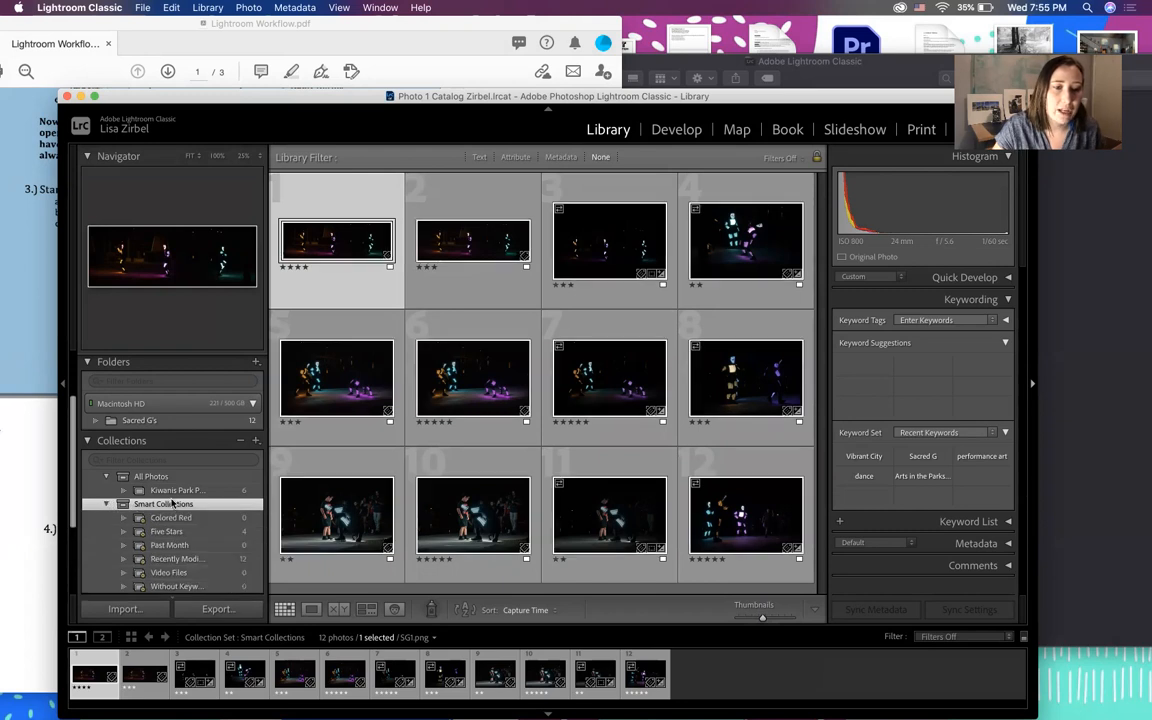
pyautogui.scroll(-3, 101, 456)
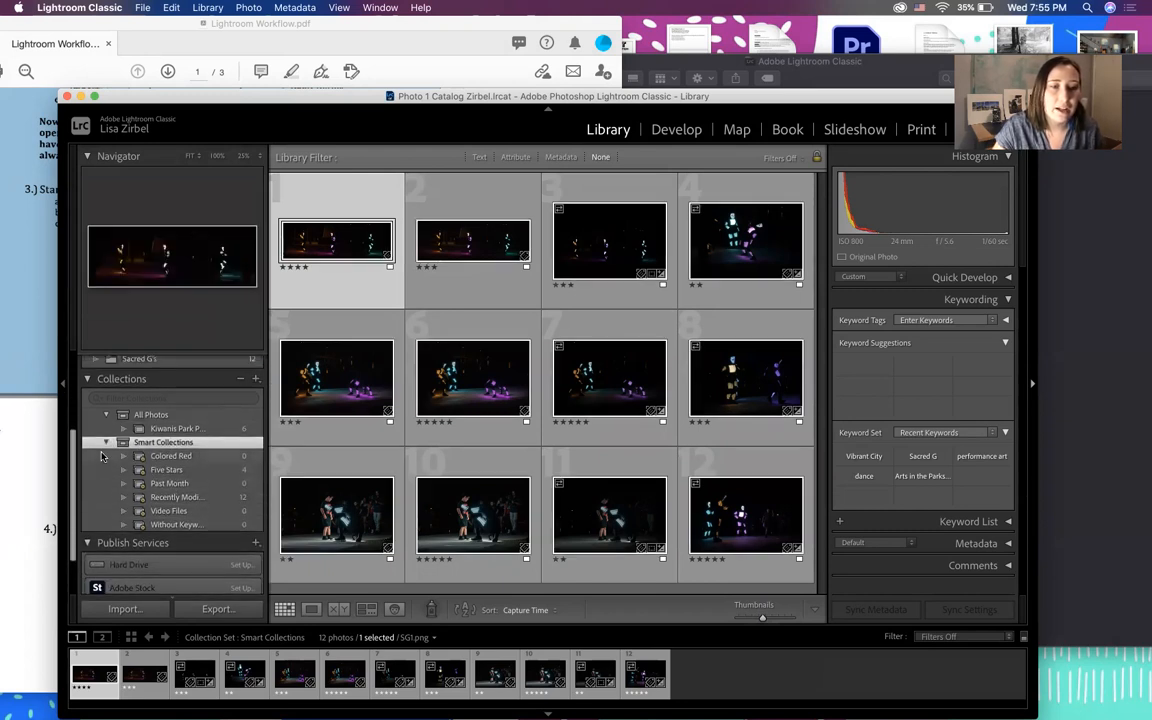
pyautogui.scroll(-1, 101, 456)
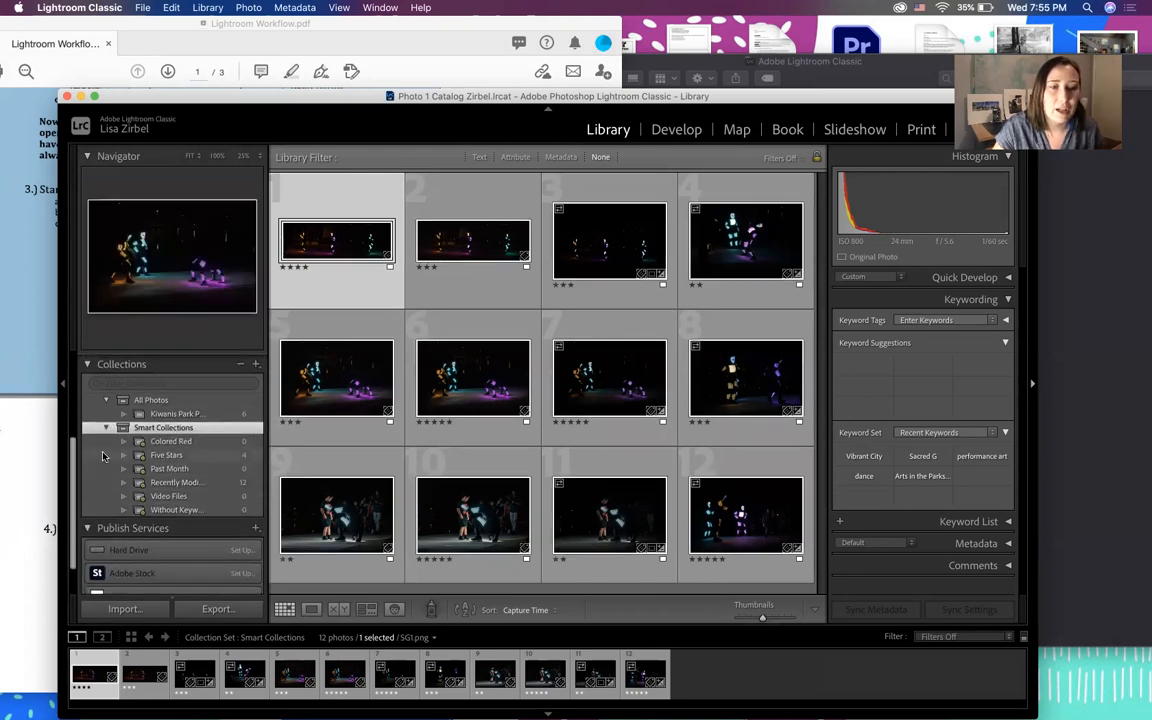
pyautogui.click(166, 455)
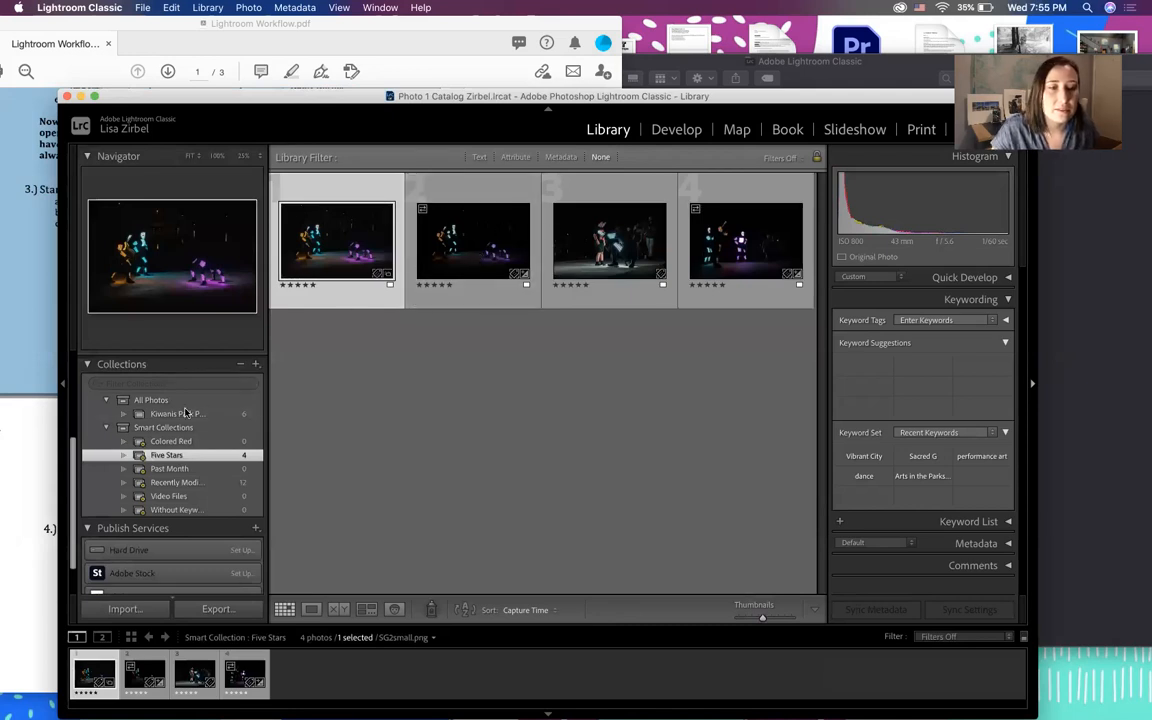
pyautogui.scroll(-2, 192, 495)
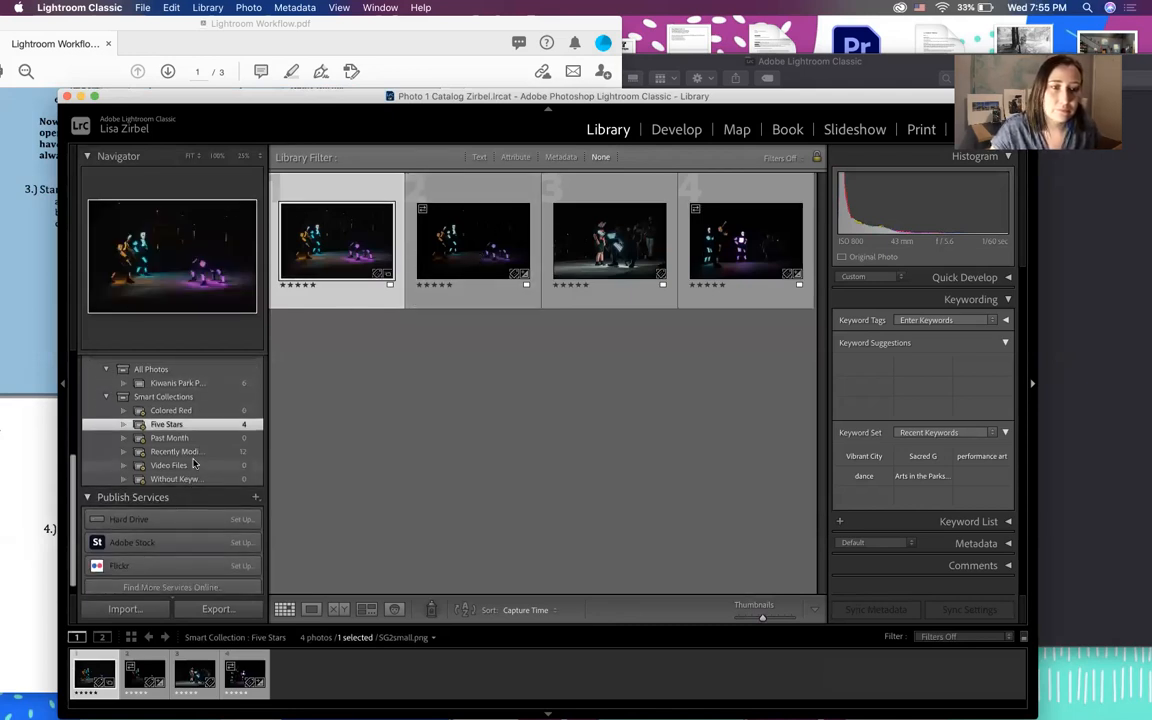
# Open the All Photos collection set and flag its second, third, fourth and sixth photos as picks
pyautogui.scroll(2, 194, 460)
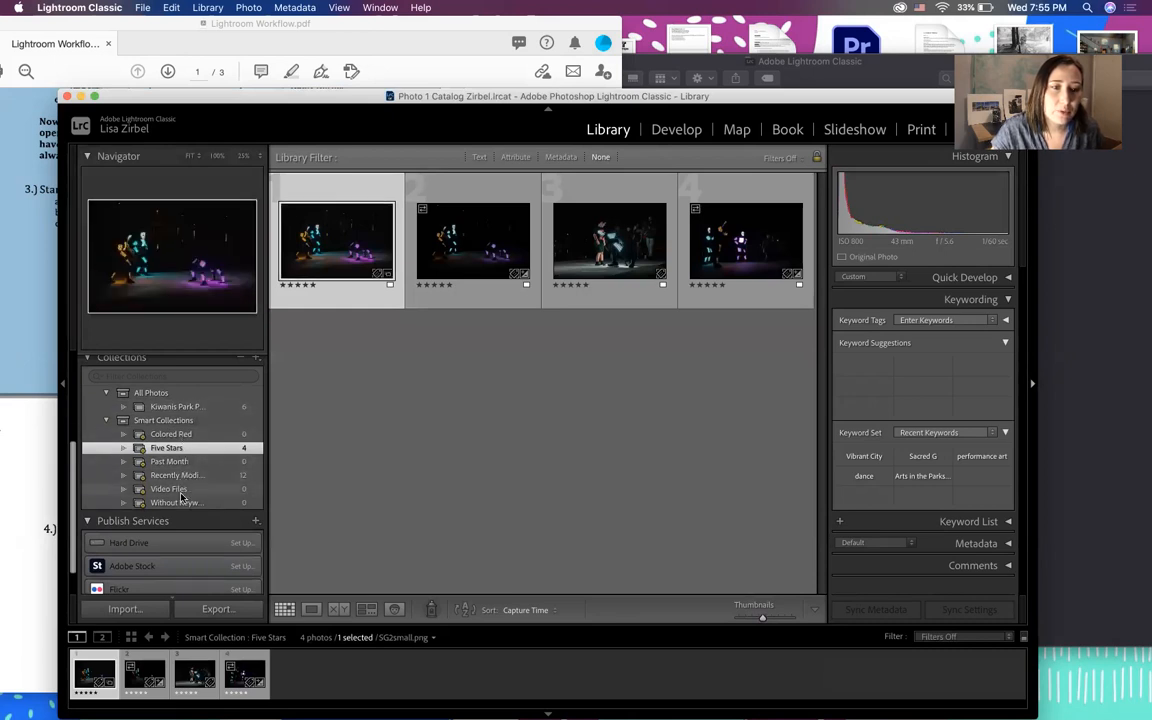
pyautogui.scroll(2, 181, 497)
pyautogui.click(164, 421)
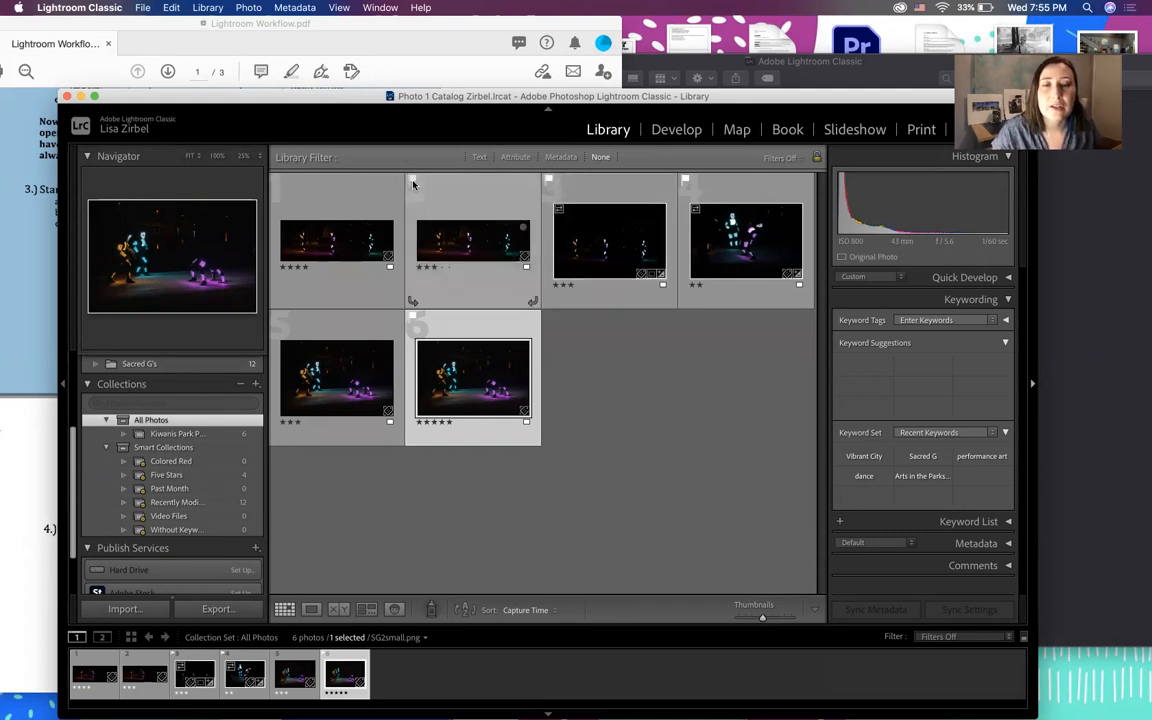
pyautogui.scroll(-2, 228, 466)
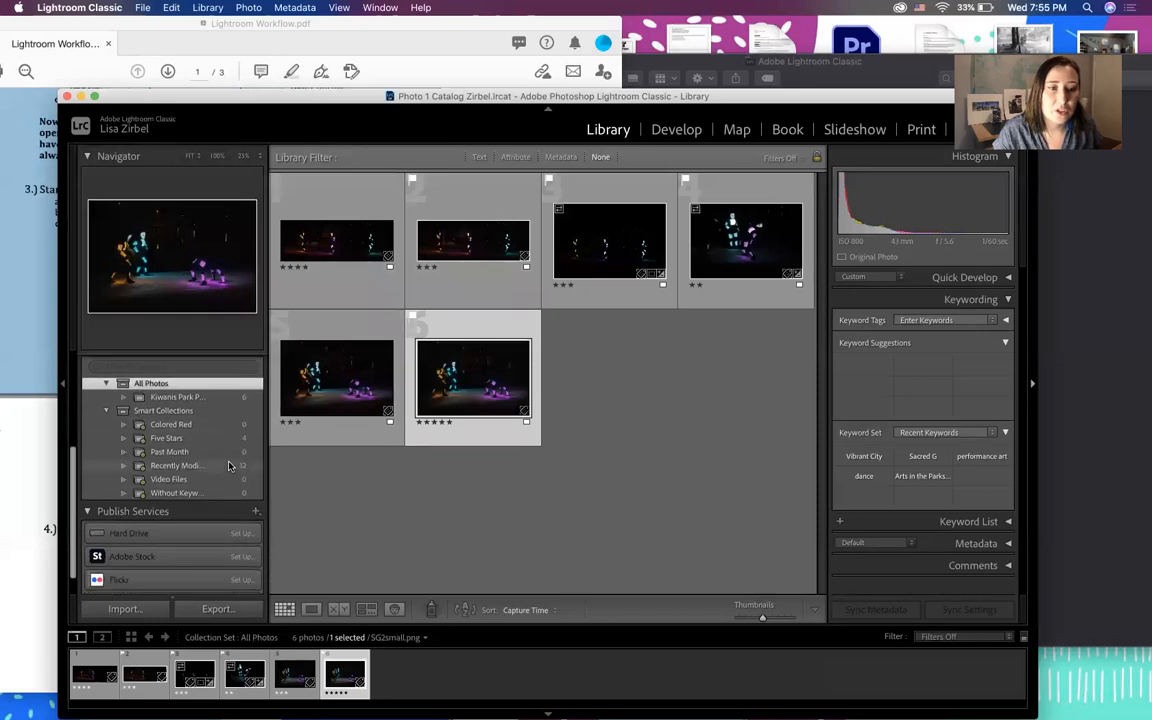
pyautogui.scroll(-2, 229, 466)
pyautogui.scroll(2, 229, 466)
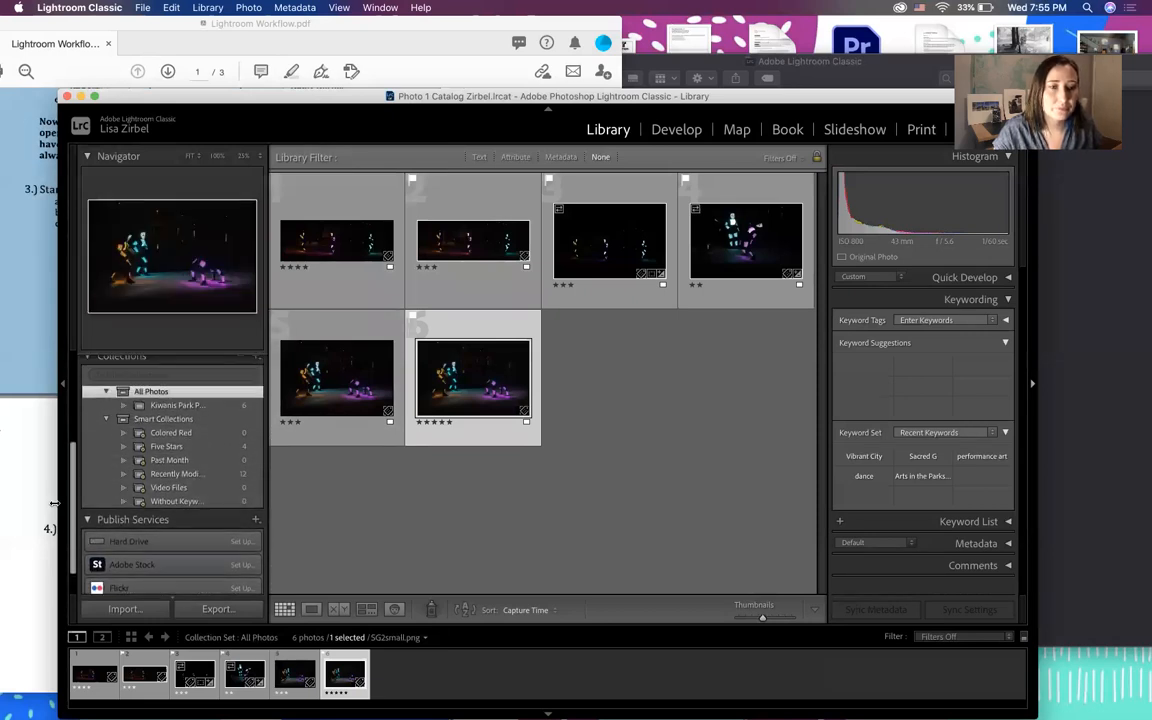
pyautogui.scroll(2, 165, 400)
pyautogui.scroll(-1, 182, 438)
pyautogui.scroll(1, 184, 440)
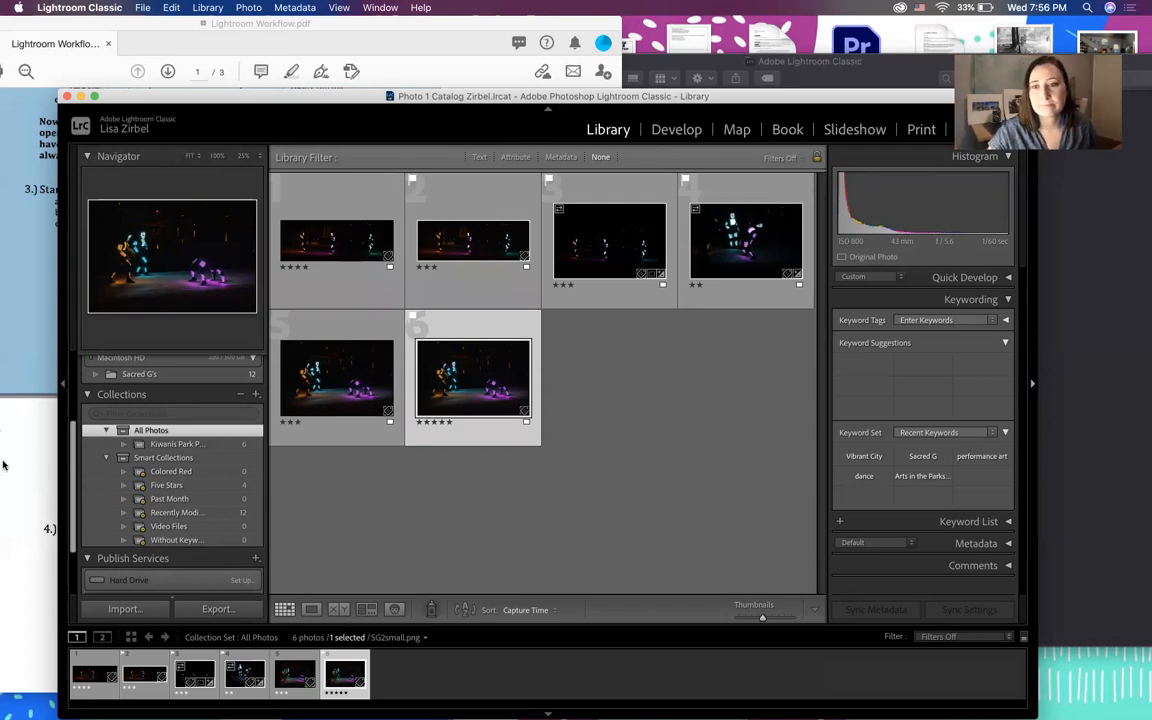
# Switch to the Lightroom Workflow PDF in Acrobat and read the "Further Organize Within Your Collections" section on page 2
pyautogui.click(29, 495)
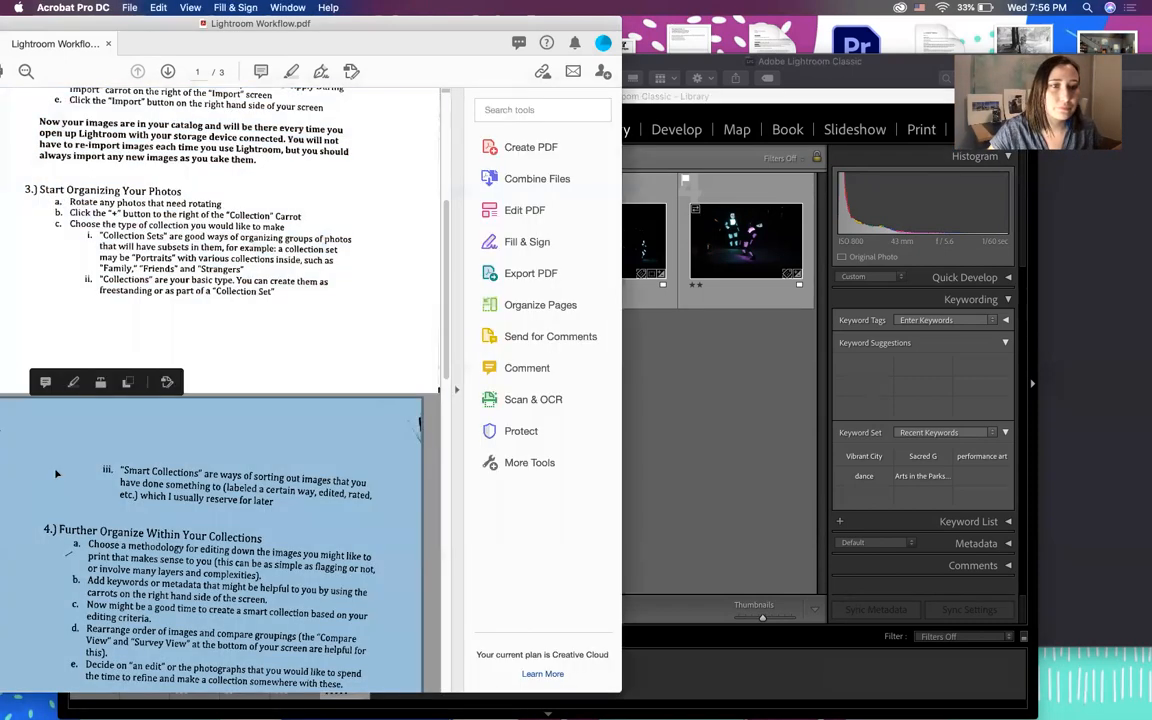
pyautogui.scroll(-3, 320, 450)
pyautogui.scroll(-3, 322, 446)
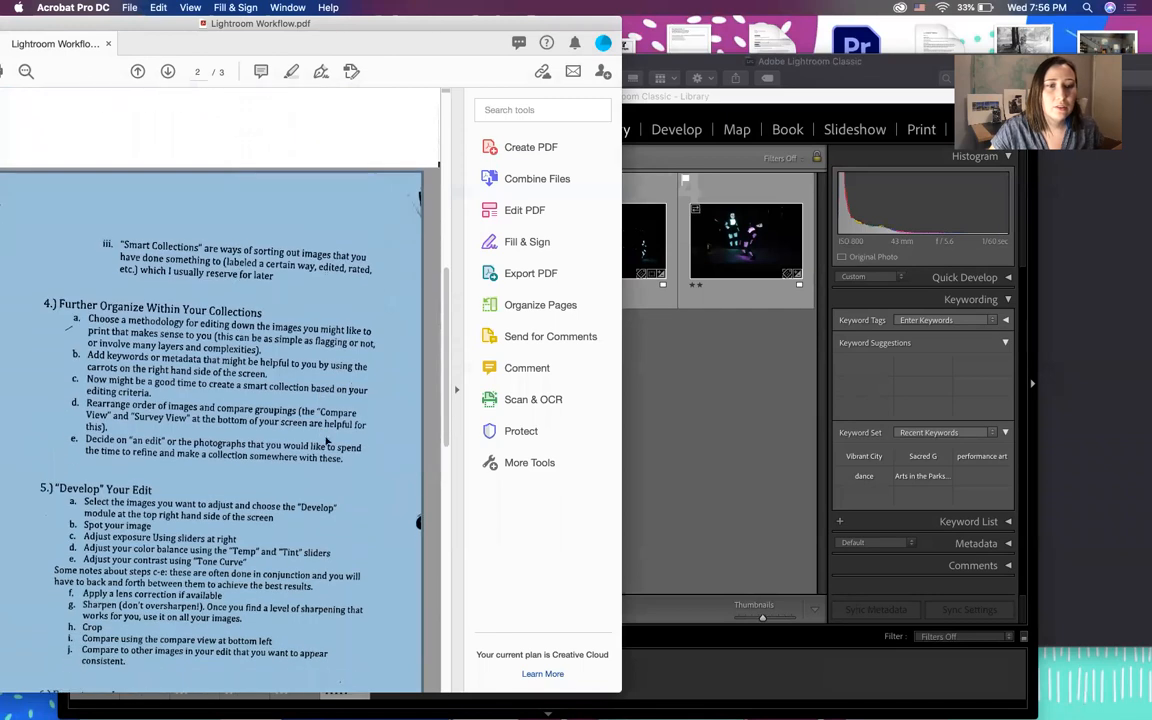
pyautogui.click(432, 316)
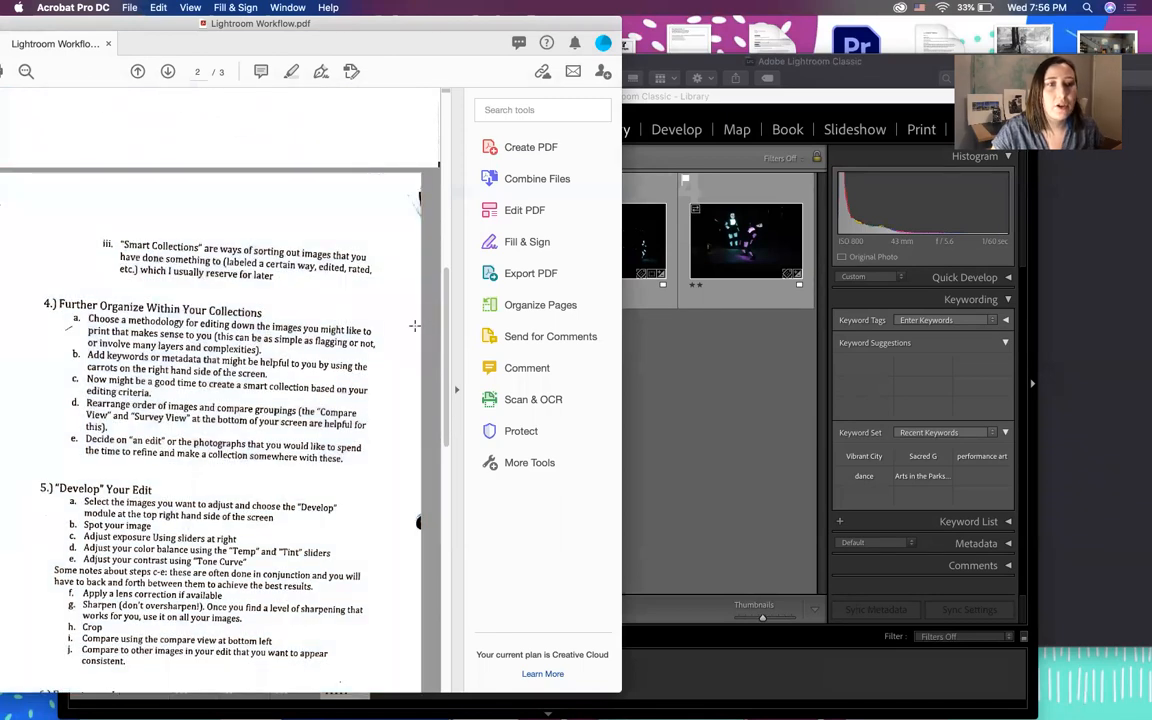
pyautogui.scroll(-2, 415, 326)
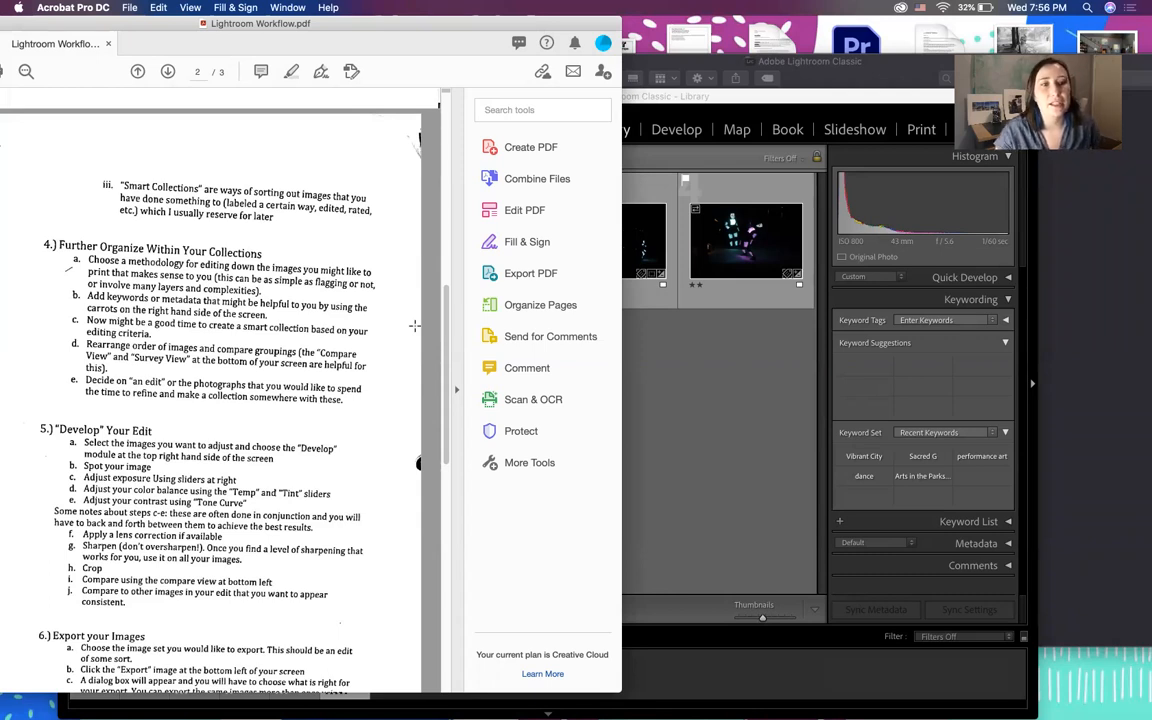
# Switch back to Lightroom Classic and view the Kiwanis Park Performance collection and the All Photos set
pyautogui.click(662, 403)
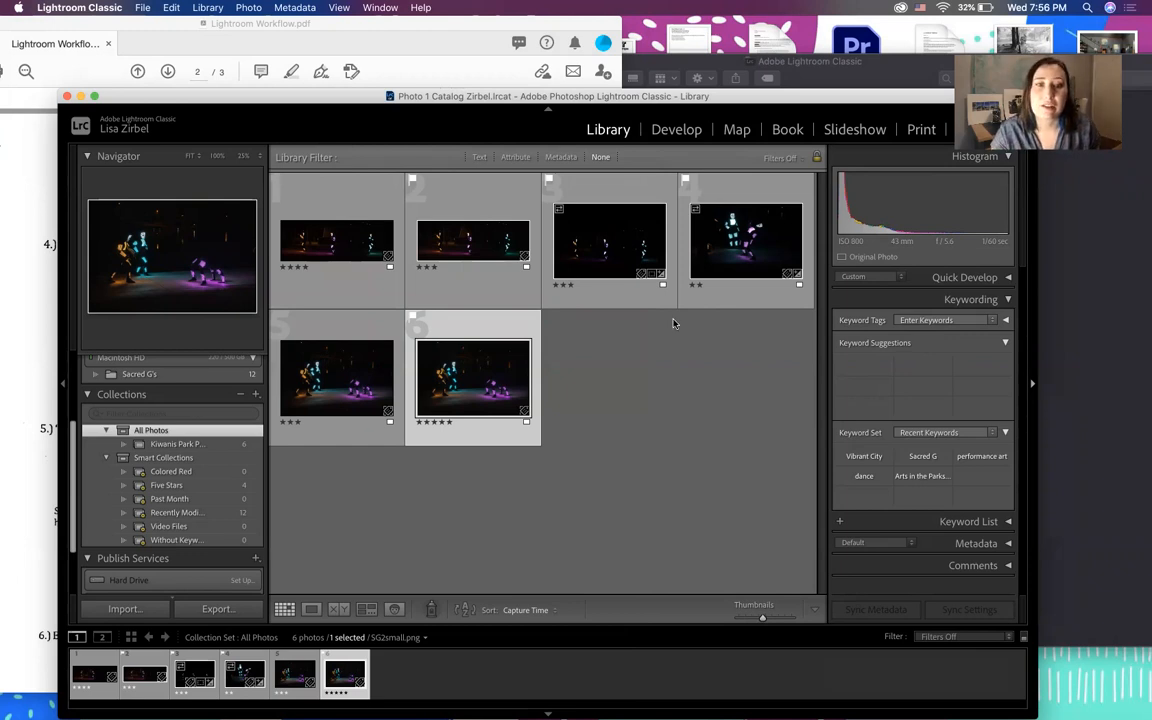
pyautogui.scroll(3, 197, 472)
pyautogui.scroll(-1, 197, 475)
pyautogui.click(188, 486)
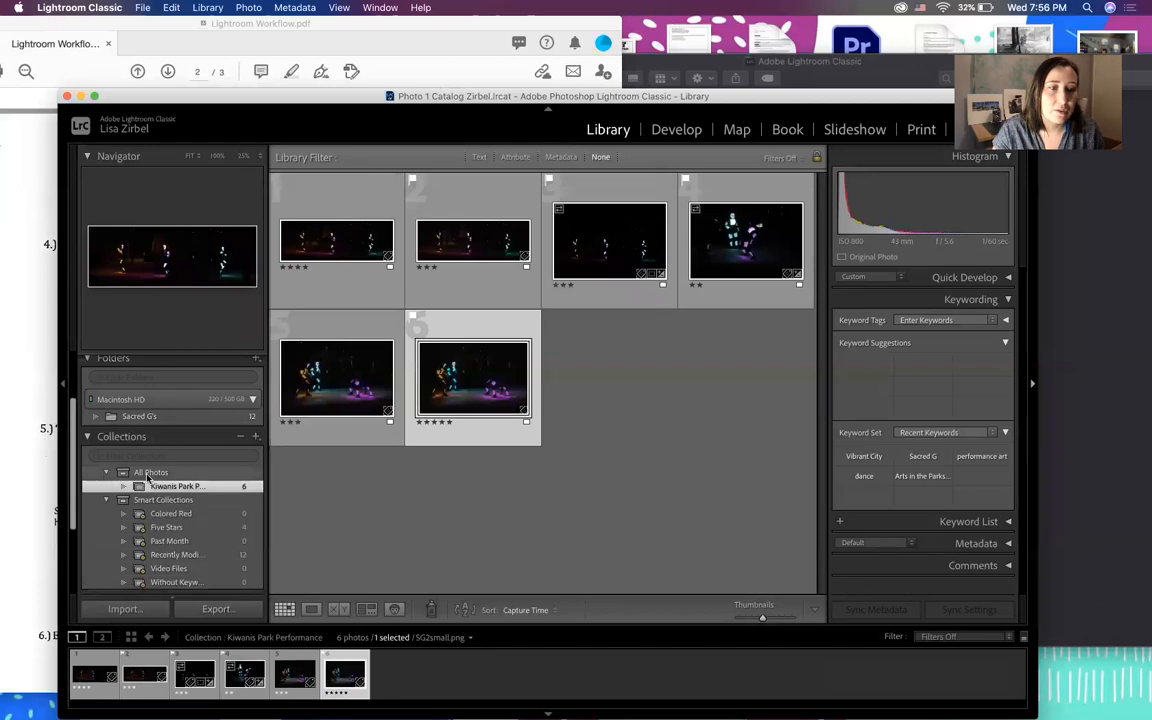
pyautogui.click(147, 474)
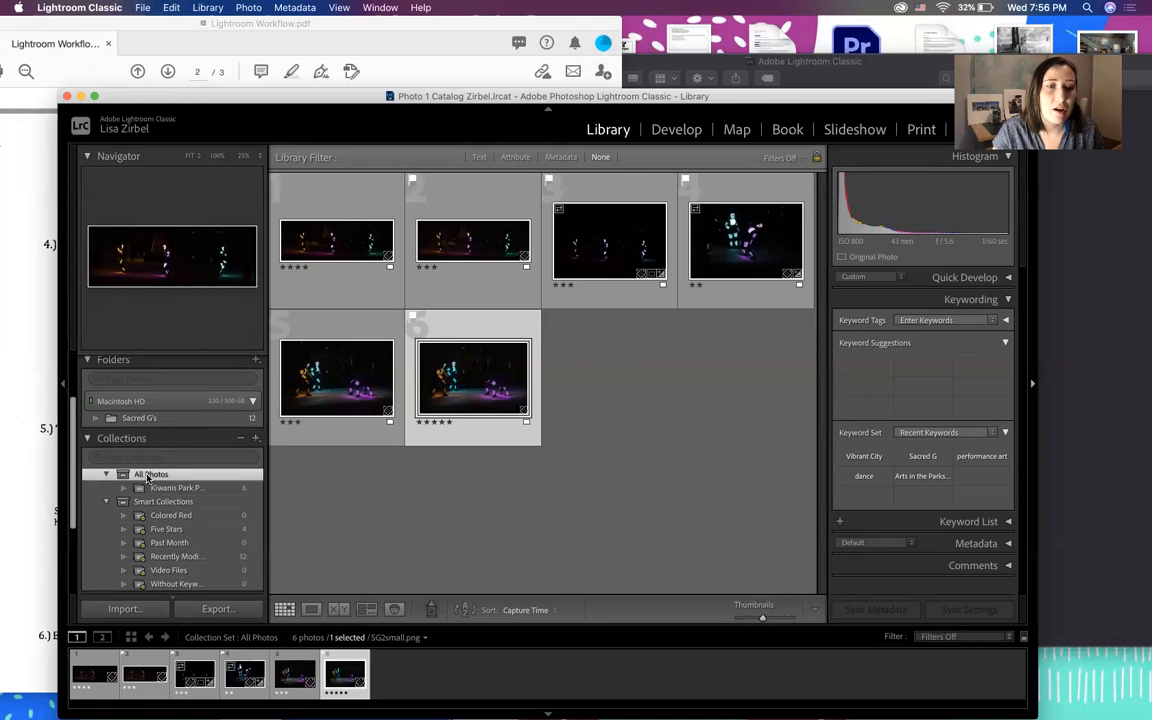
# From all photographs in the catalog, add the keyword "children" to the ninth photo's existing keyword tags
pyautogui.scroll(3, 147, 478)
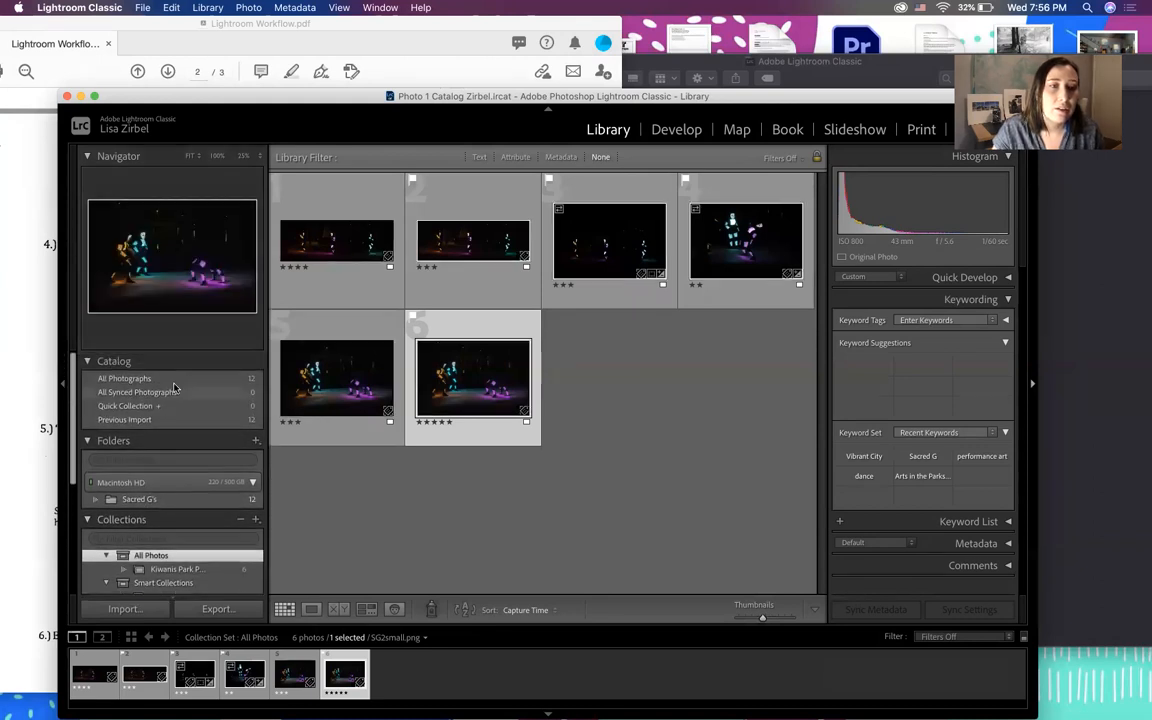
pyautogui.click(170, 379)
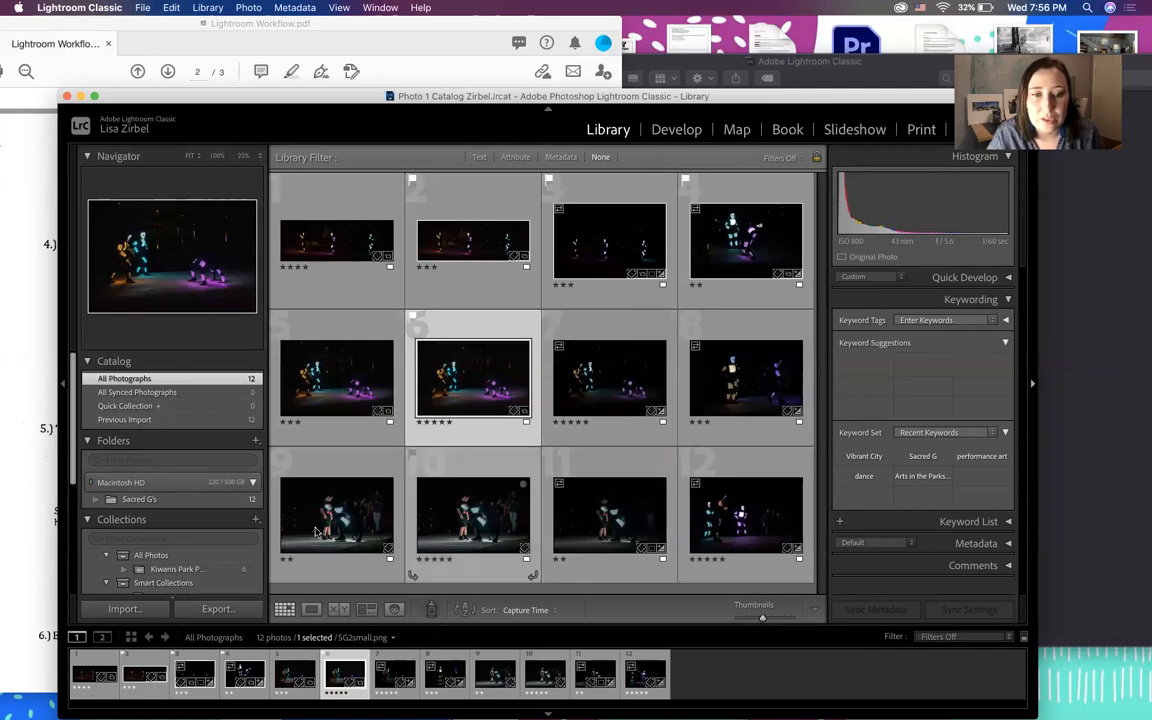
pyautogui.click(298, 452)
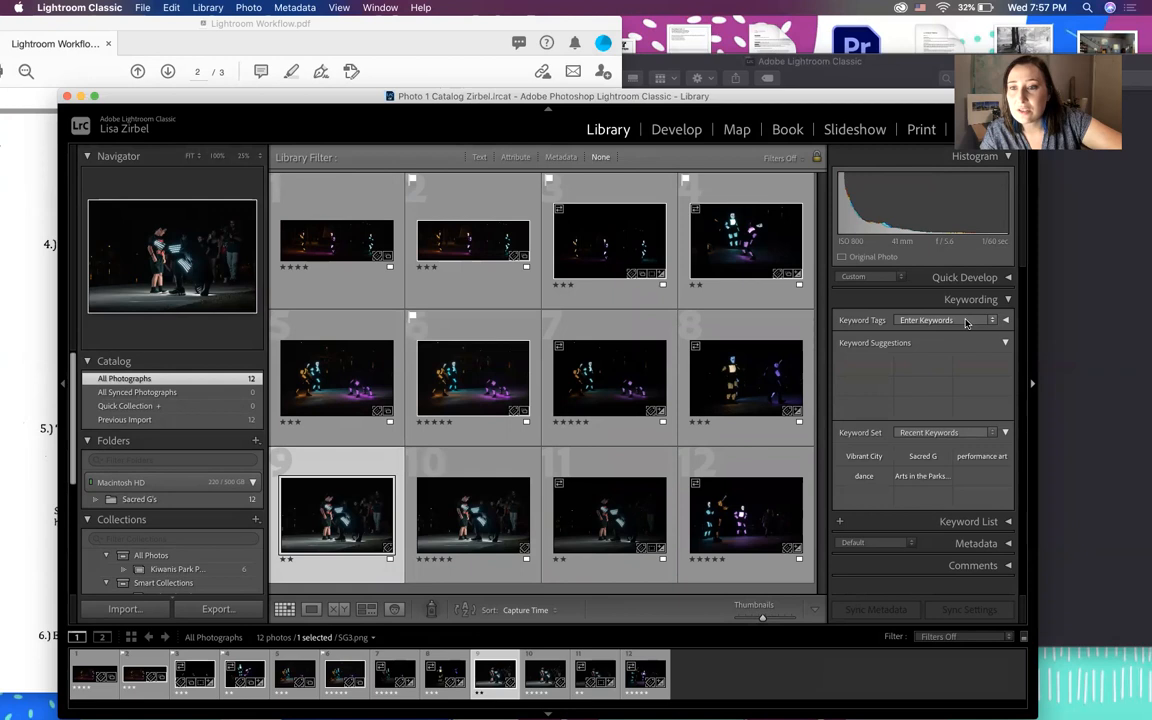
pyautogui.click(912, 320)
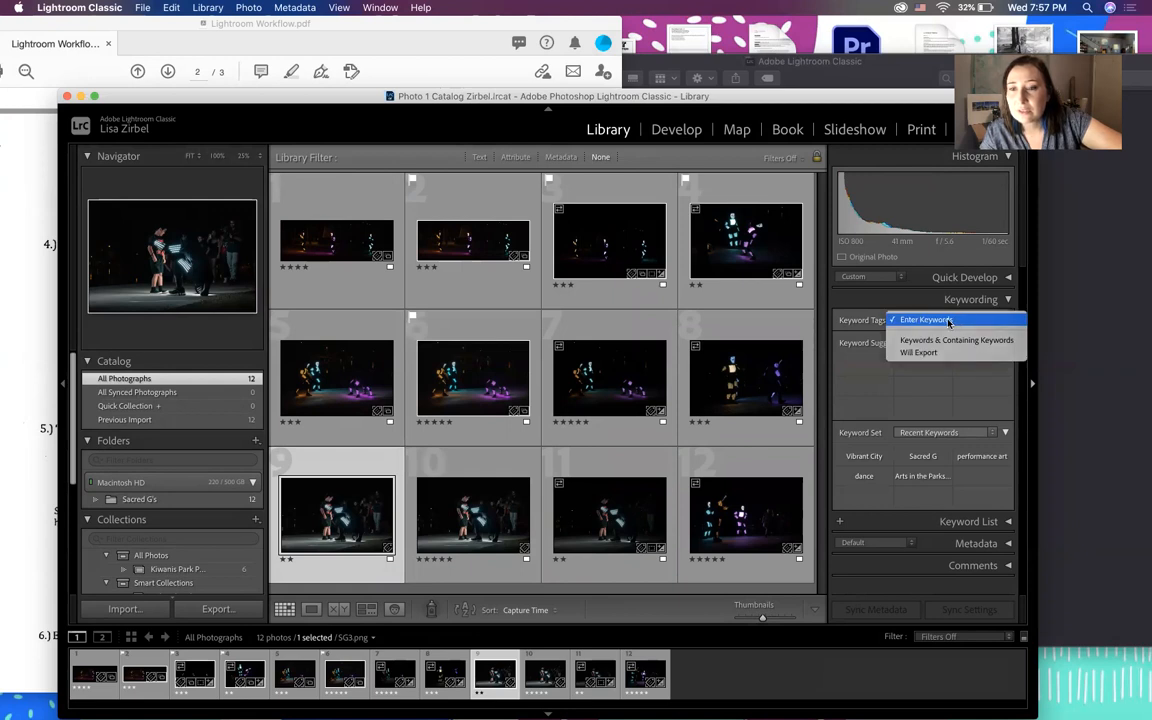
pyautogui.click(948, 320)
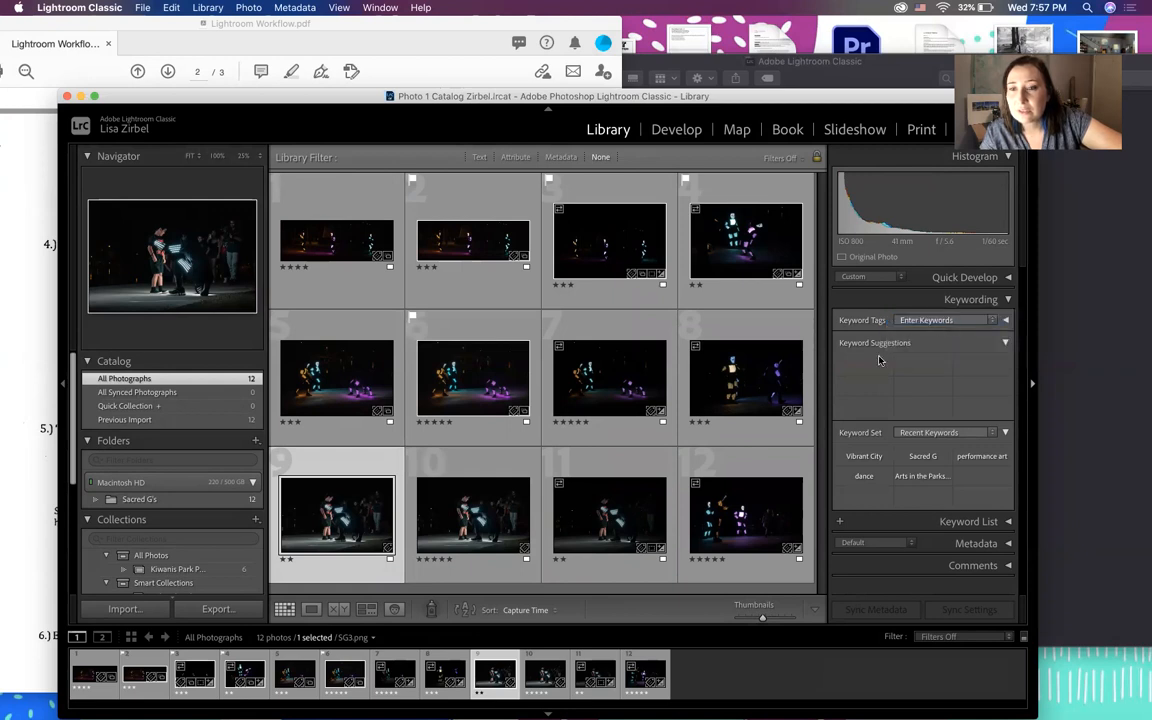
pyautogui.click(1005, 320)
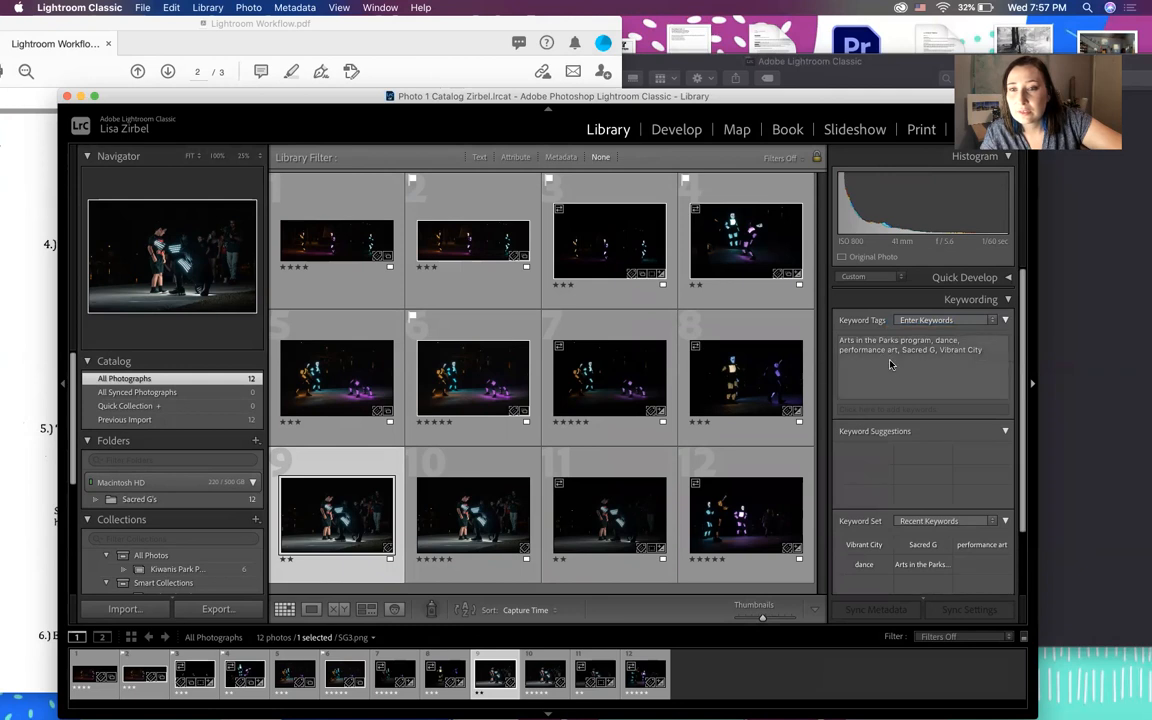
pyautogui.click(998, 366)
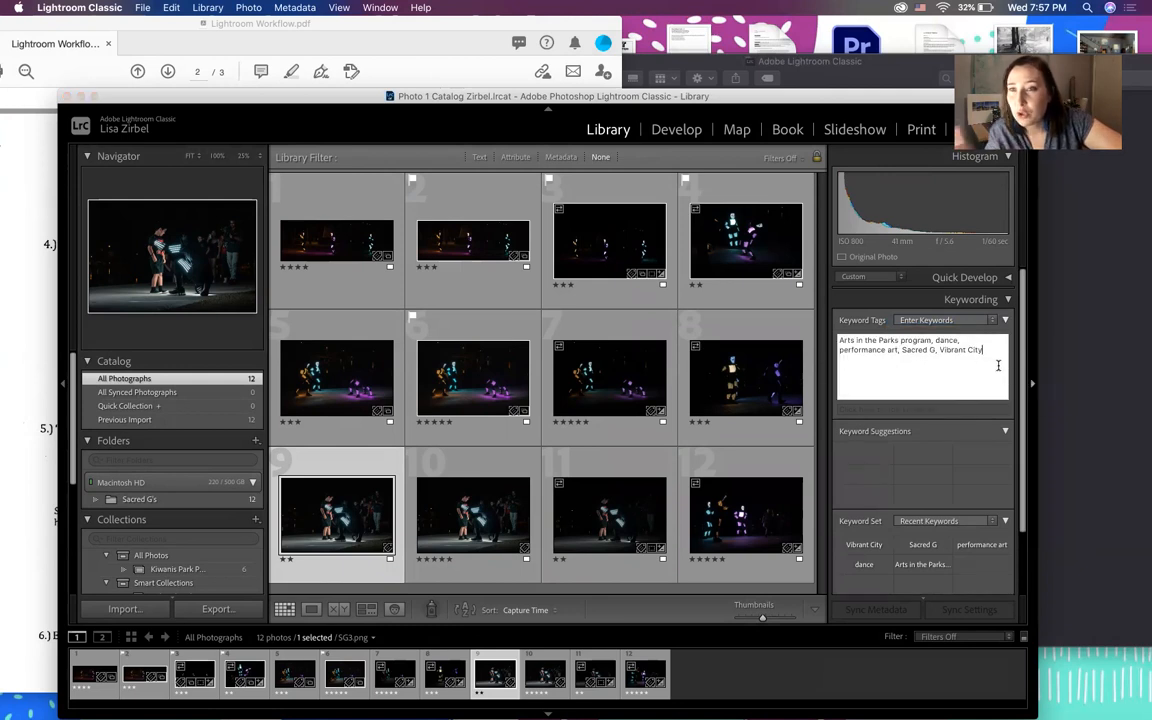
pyautogui.write(',')
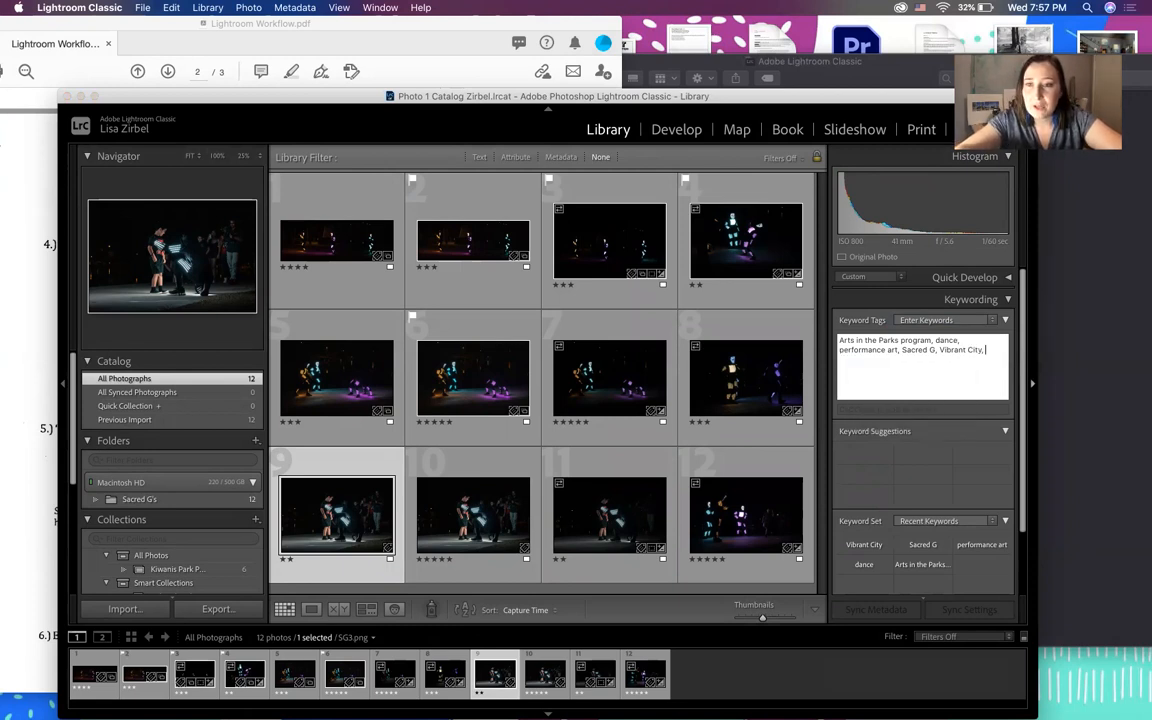
pyautogui.write(' children')
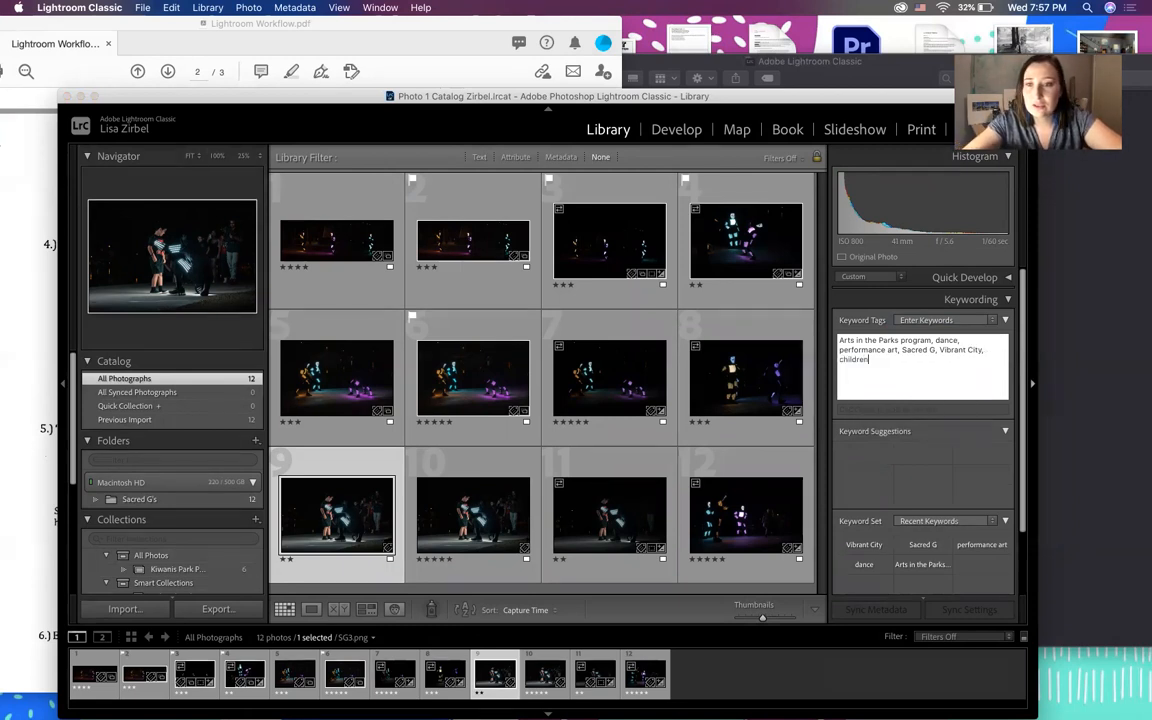
pyautogui.press('Return')
# Add the keyword "children" to the tenth photo's existing keyword tags
pyautogui.click(502, 467)
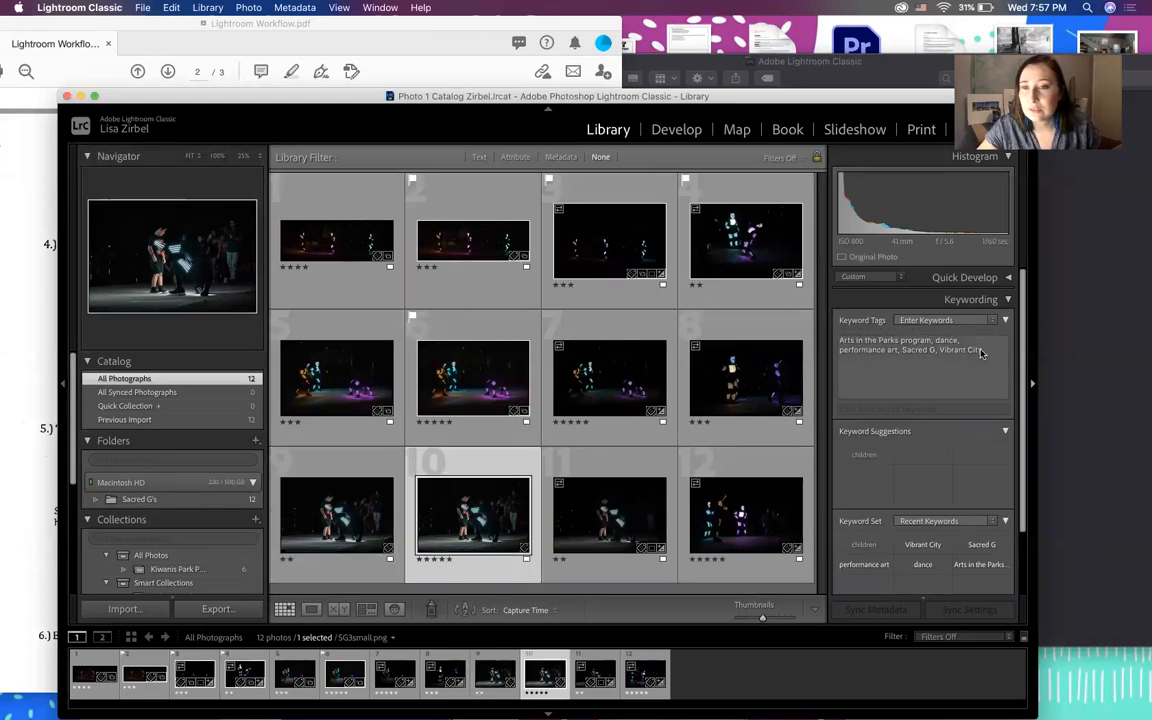
pyautogui.click(901, 352)
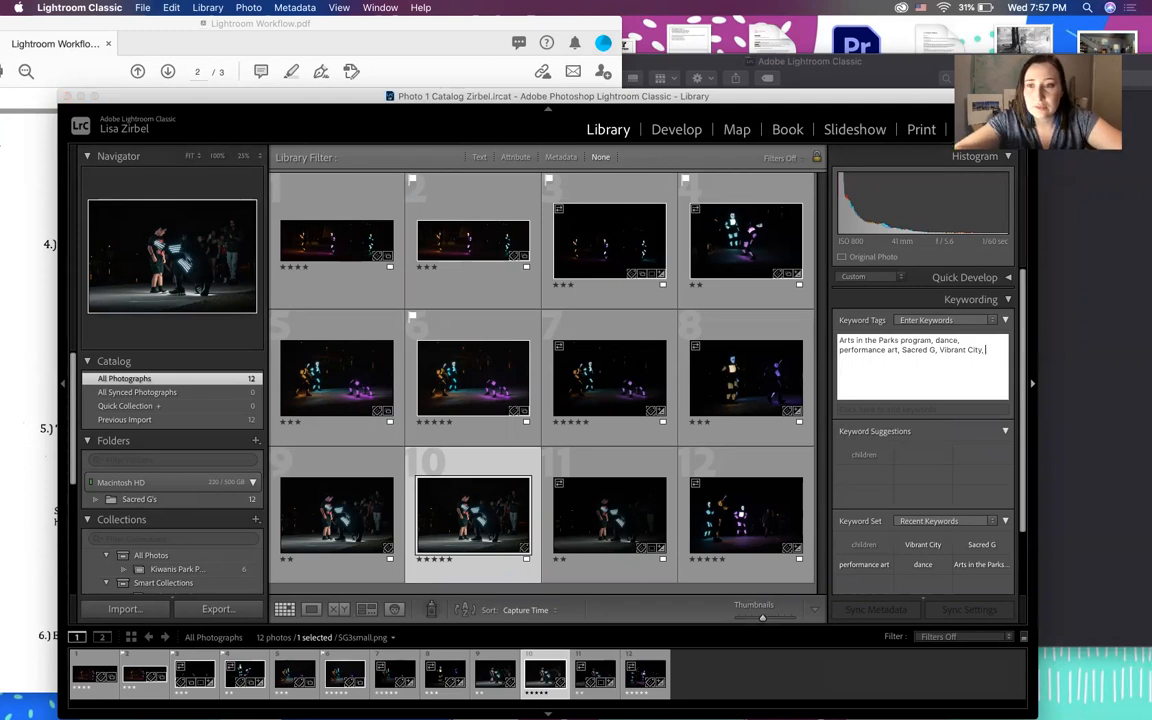
pyautogui.write('children')
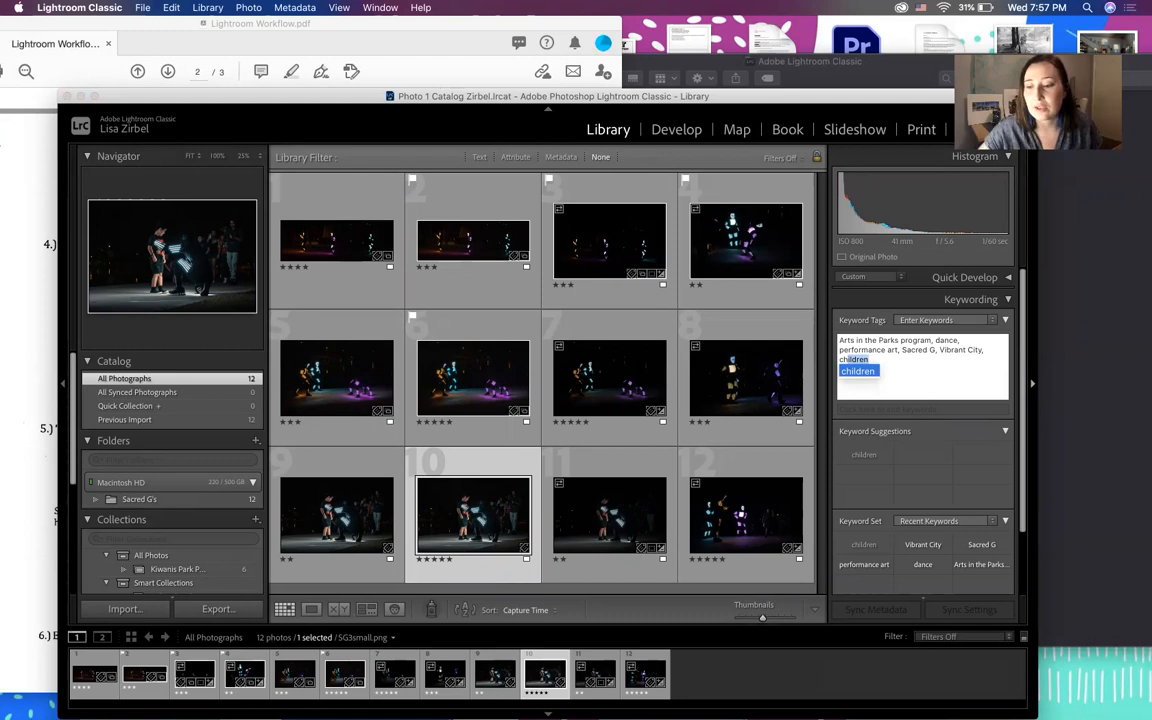
pyautogui.press('Return')
pyautogui.press('Right')
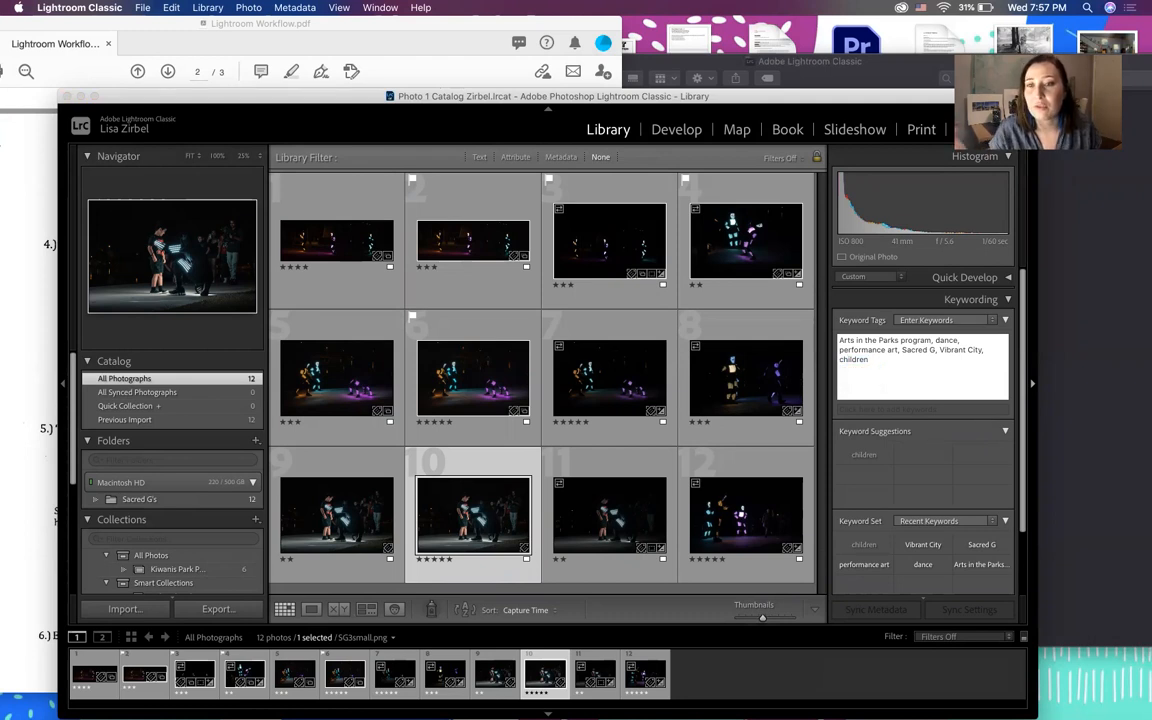
pyautogui.press('Return')
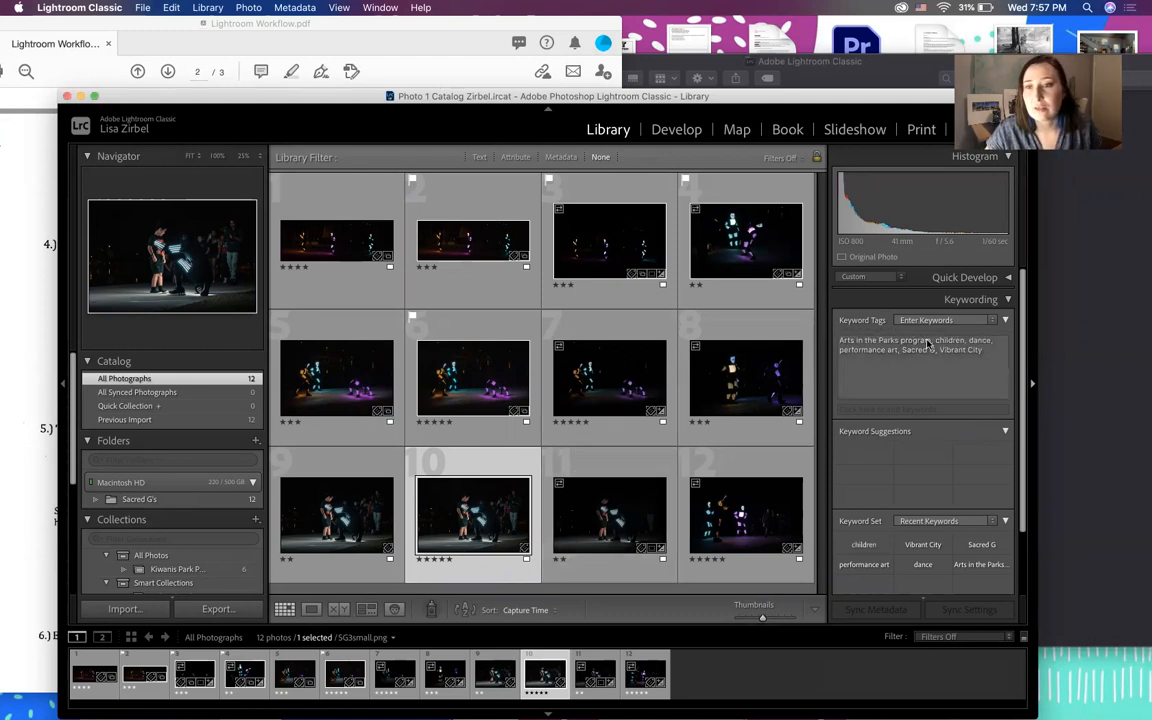
# Enter "children" once more at the end of the tenth photo's keyword tags
pyautogui.click(995, 356)
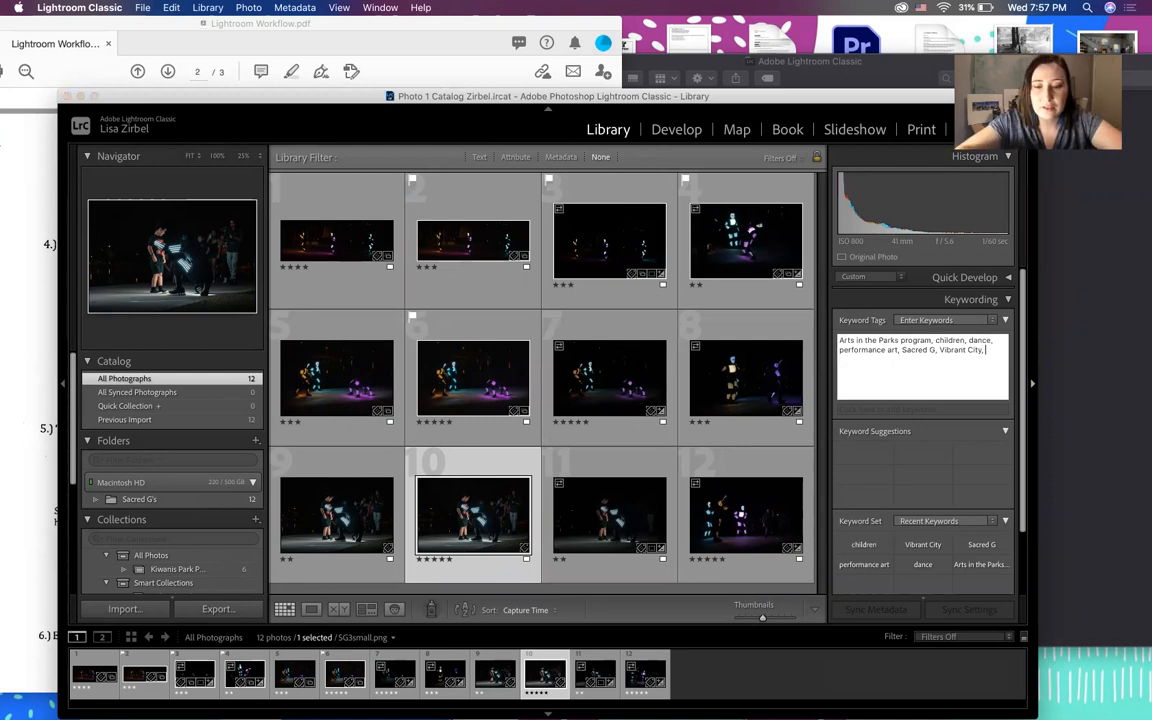
pyautogui.write(', children')
pyautogui.click(1025, 342)
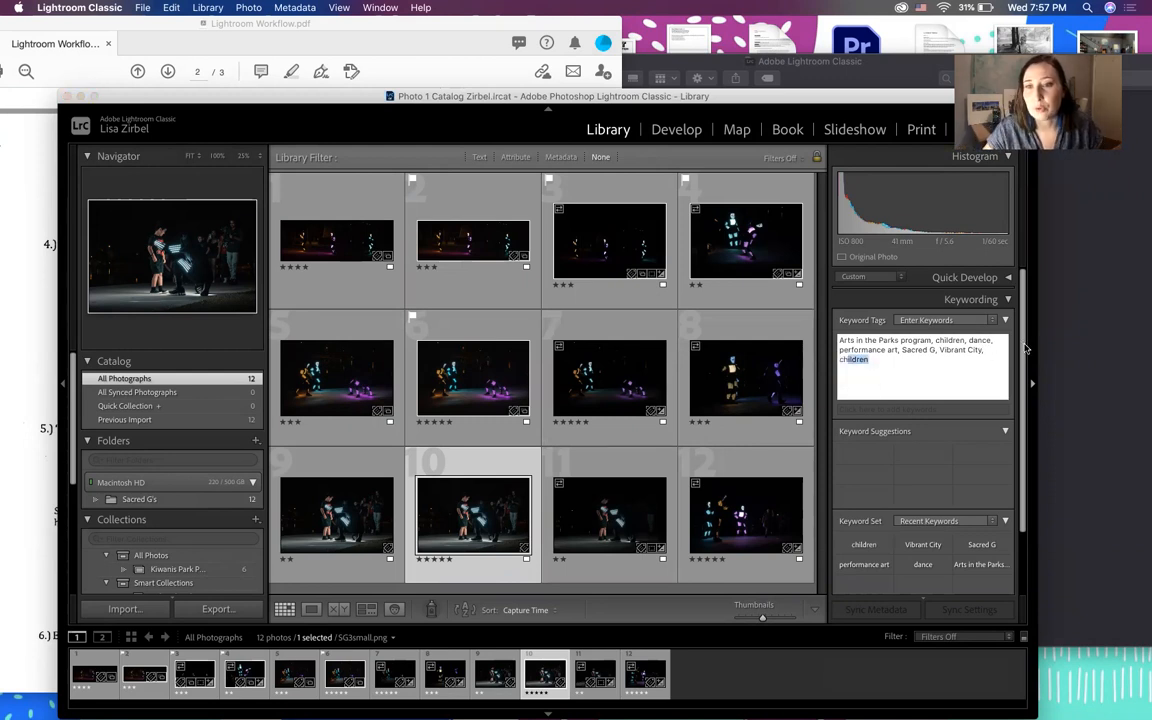
pyautogui.click(918, 357)
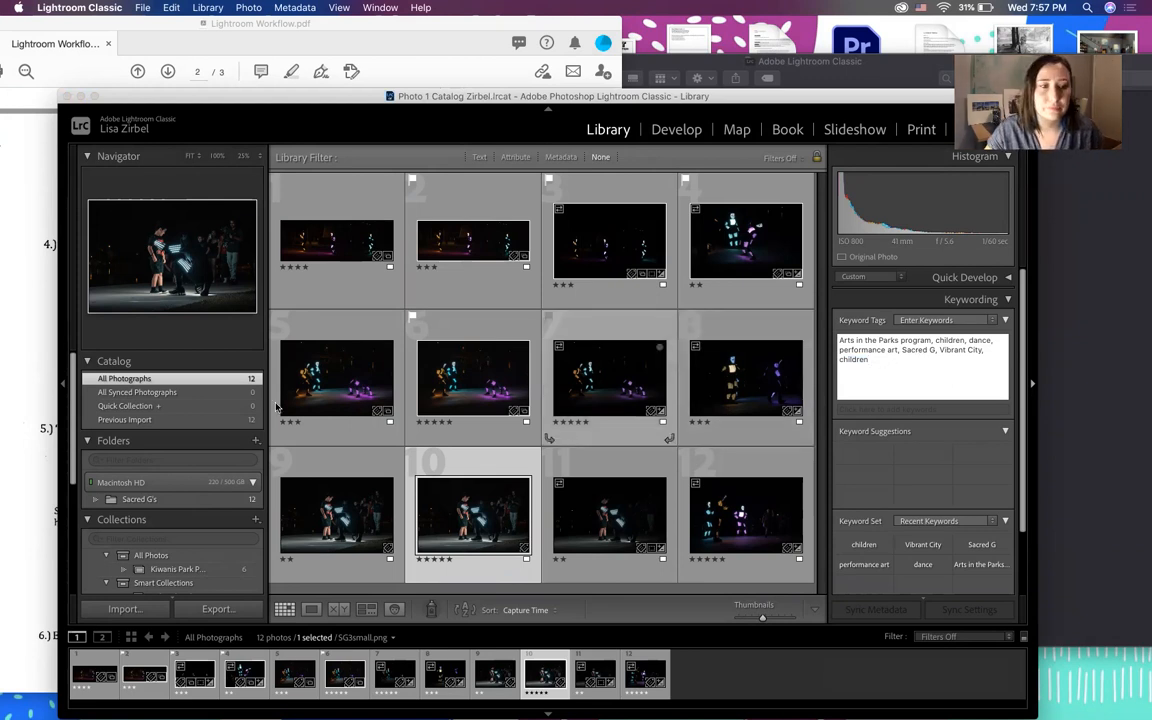
# Check the workflow PDF in Acrobat, return to Lightroom Classic and open the Without Keywords smart collection
pyautogui.click(20, 490)
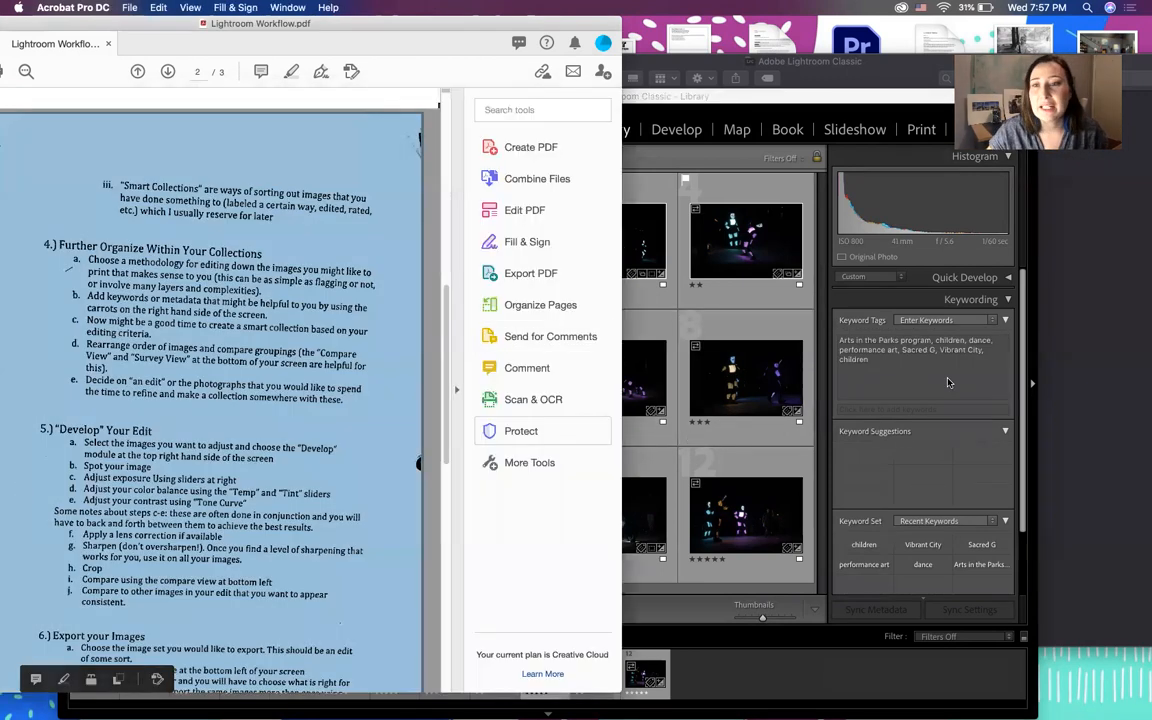
pyautogui.click(947, 377)
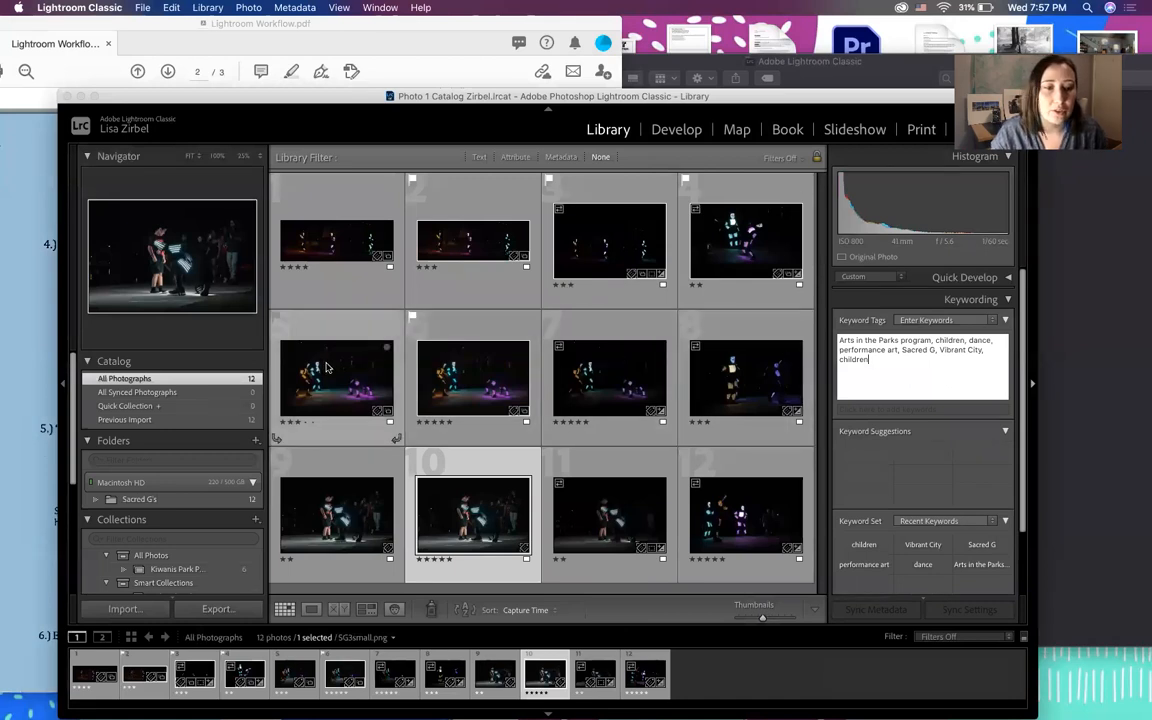
pyautogui.scroll(-2, 240, 495)
pyautogui.scroll(-4, 240, 495)
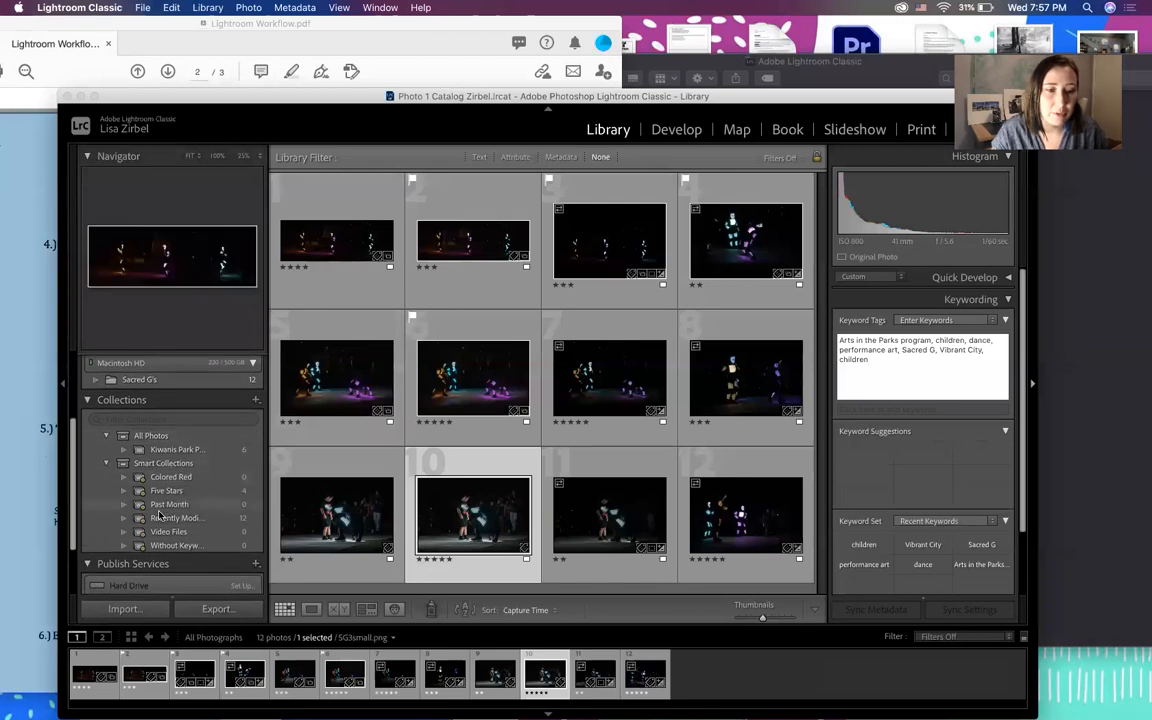
pyautogui.click(162, 546)
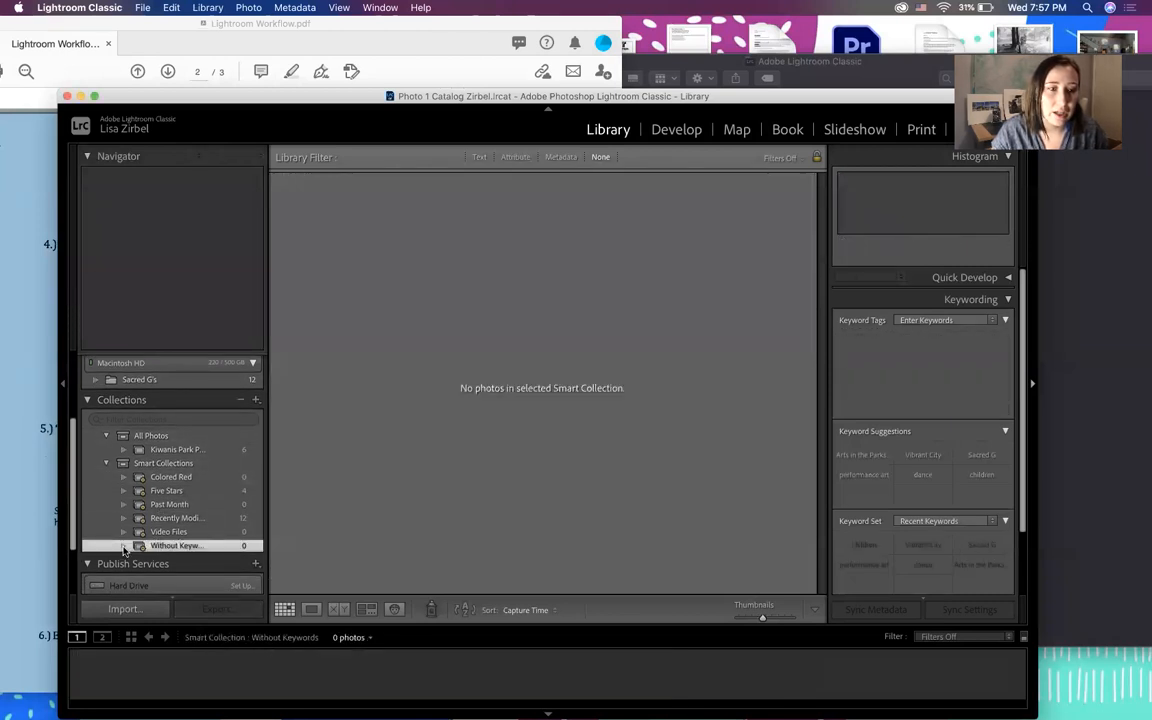
# Search the collections for "children" and clear the search text again
pyautogui.click(165, 418)
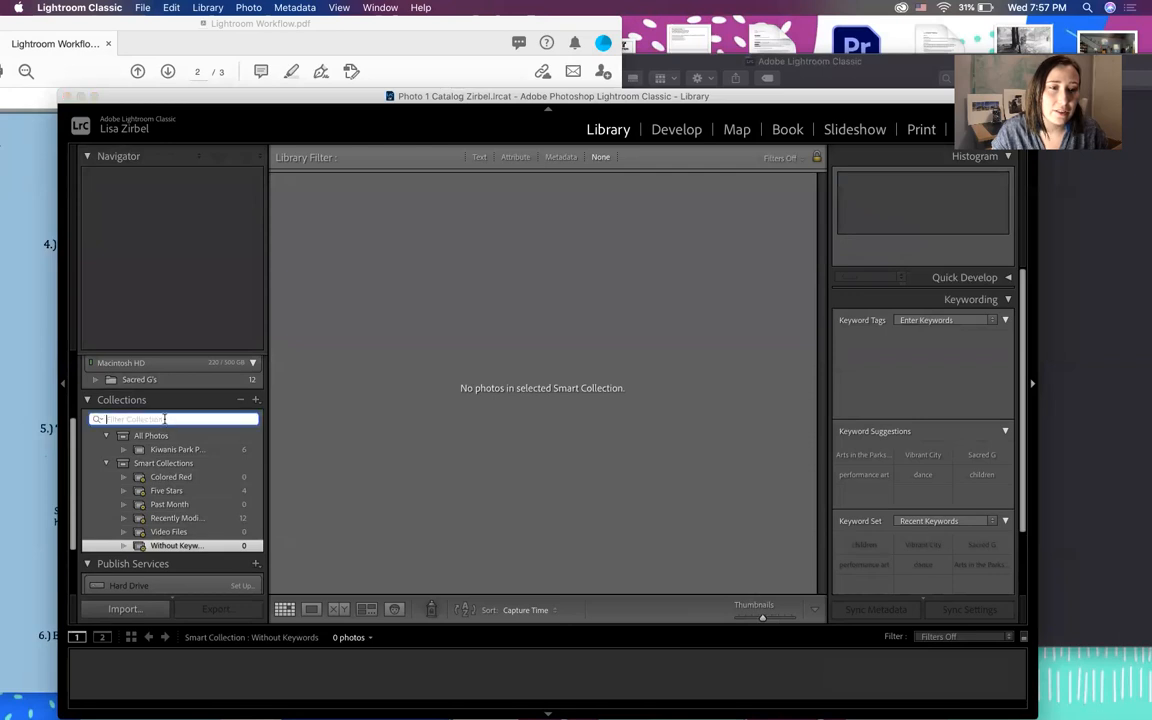
pyautogui.write('children')
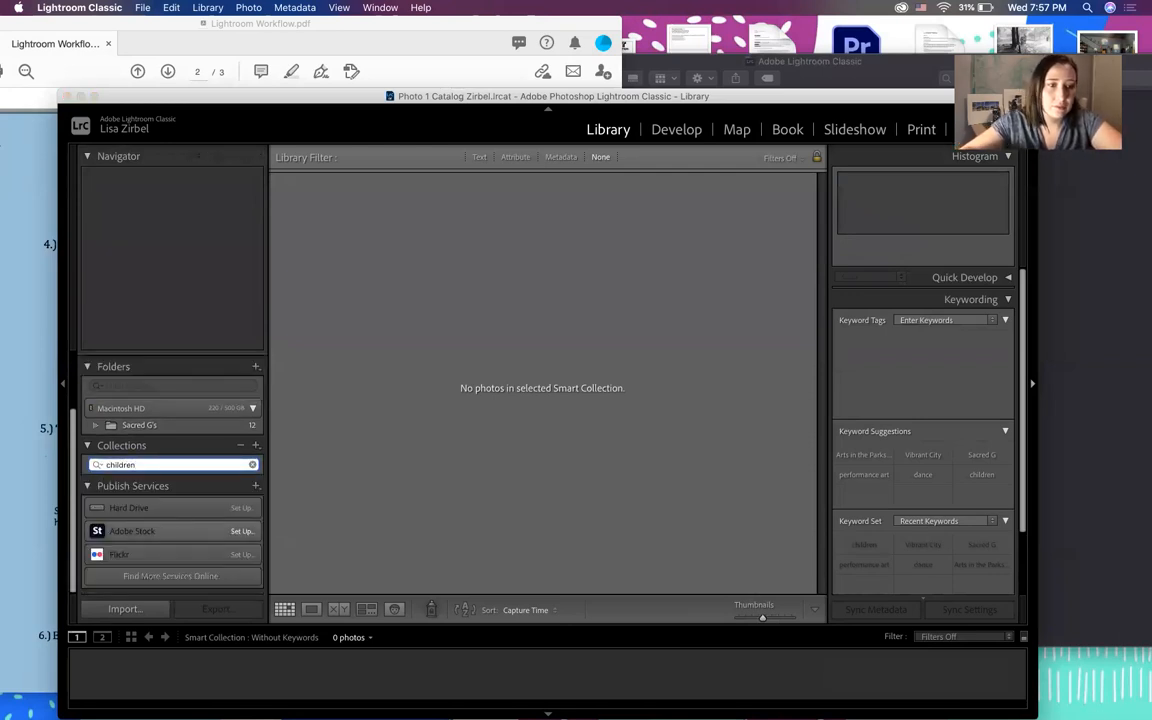
pyautogui.press('Return')
pyautogui.press('BackSpace')
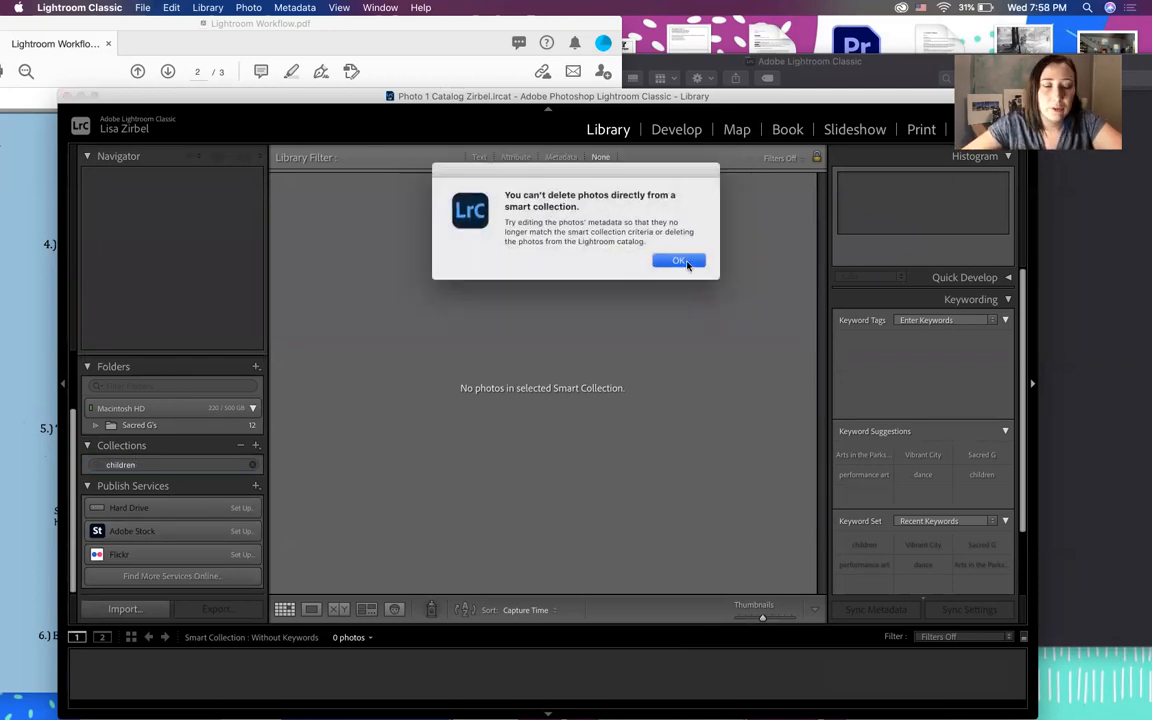
pyautogui.press('Return')
pyautogui.click(145, 465)
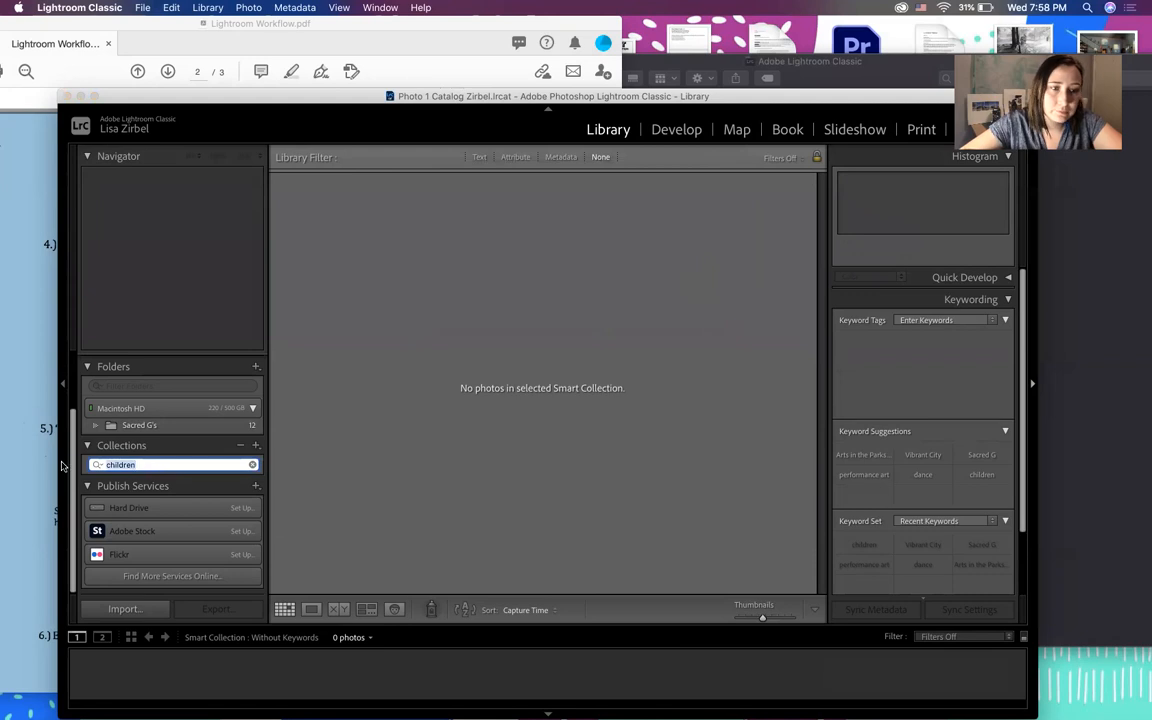
pyautogui.press('BackSpace')
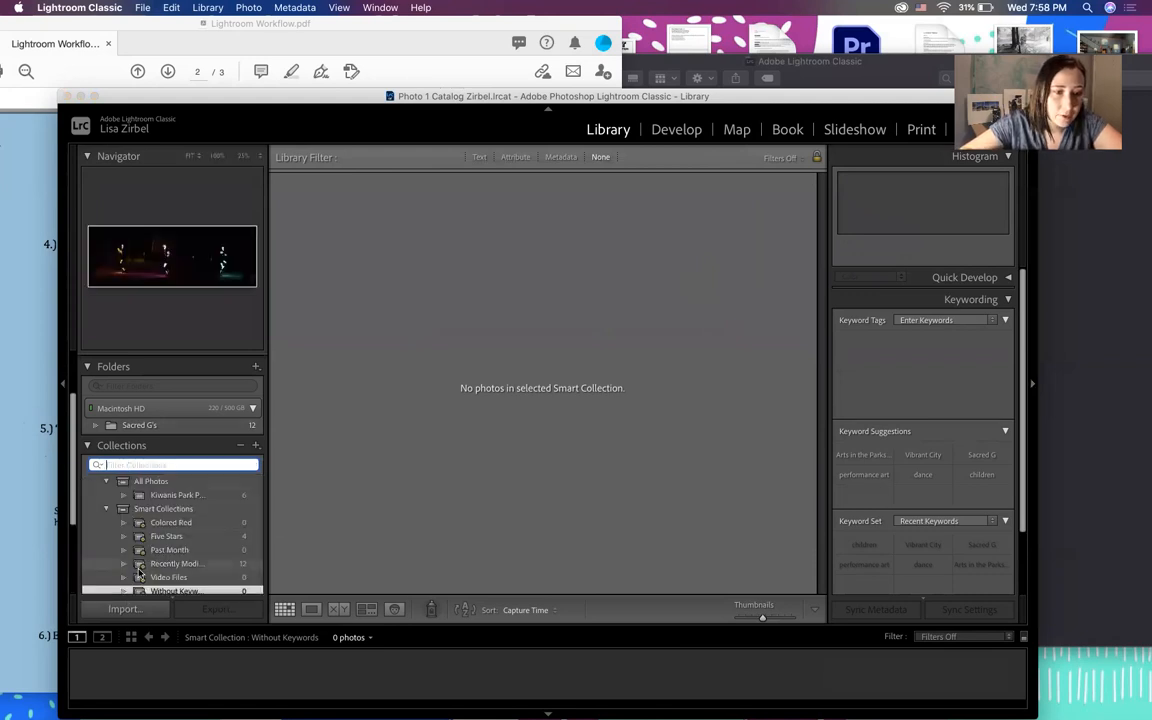
# Edit the Without Keywords smart collection so its rule matches photos whose keywords contain the word "children"
pyautogui.scroll(-2, 138, 565)
pyautogui.click(138, 546)
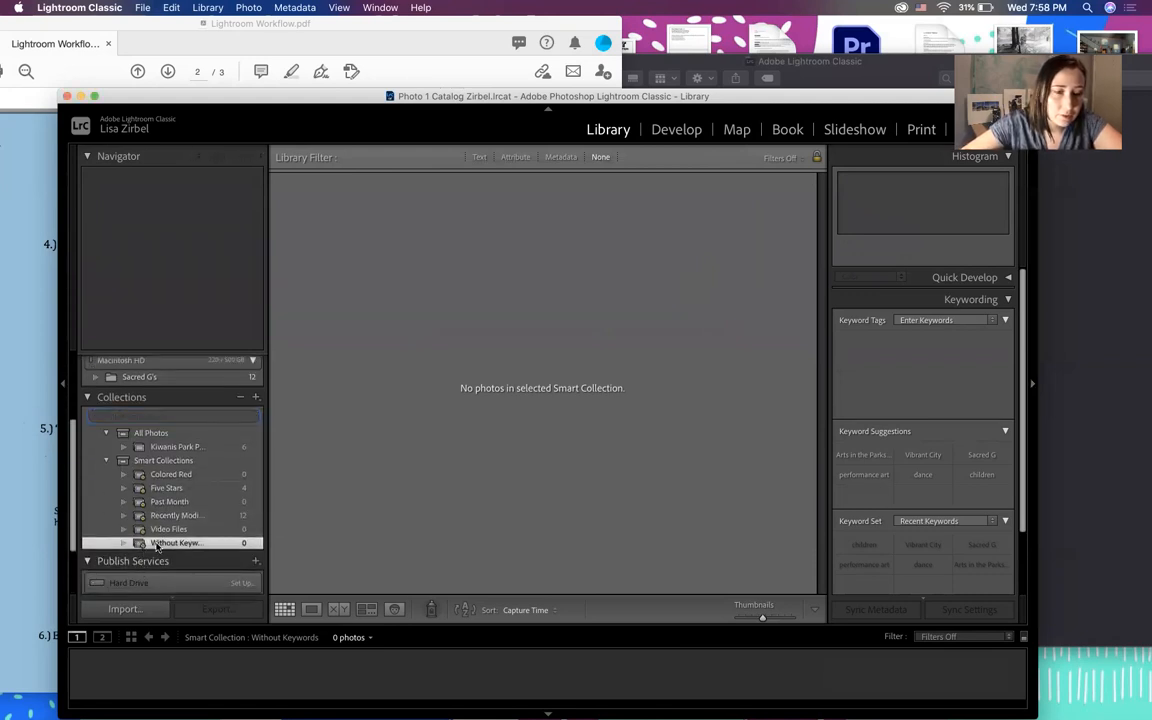
pyautogui.doubleClick(157, 545)
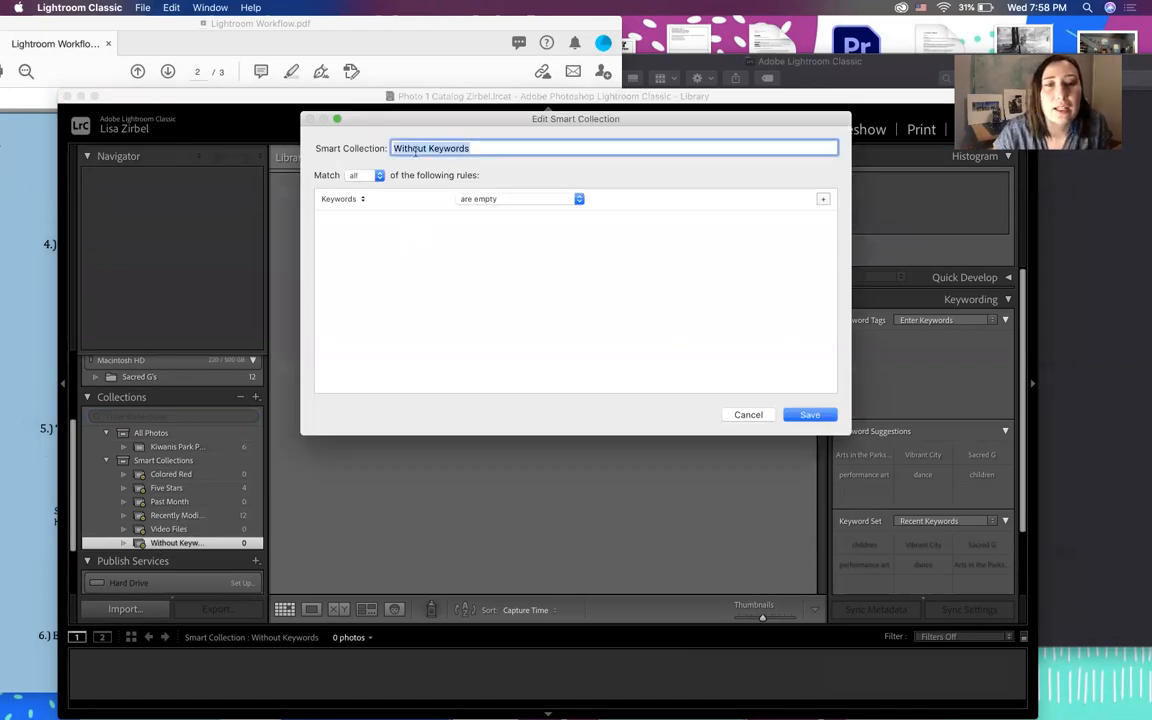
pyautogui.click(479, 147)
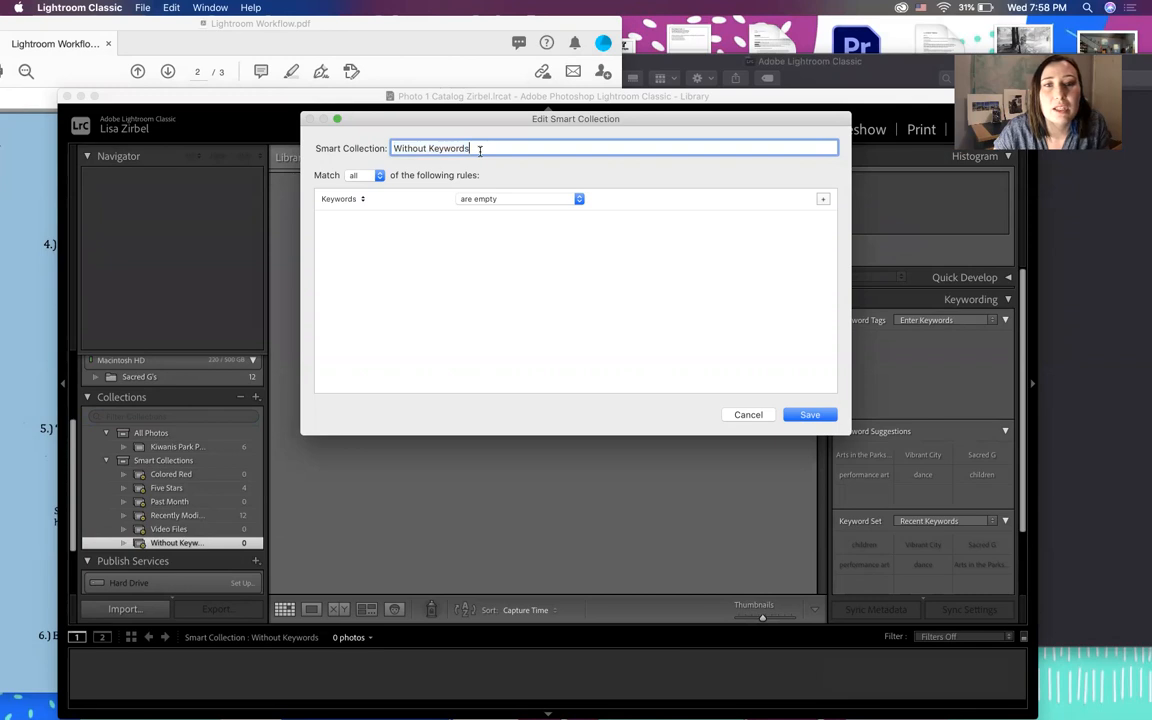
pyautogui.click(381, 179)
pyautogui.click(360, 150)
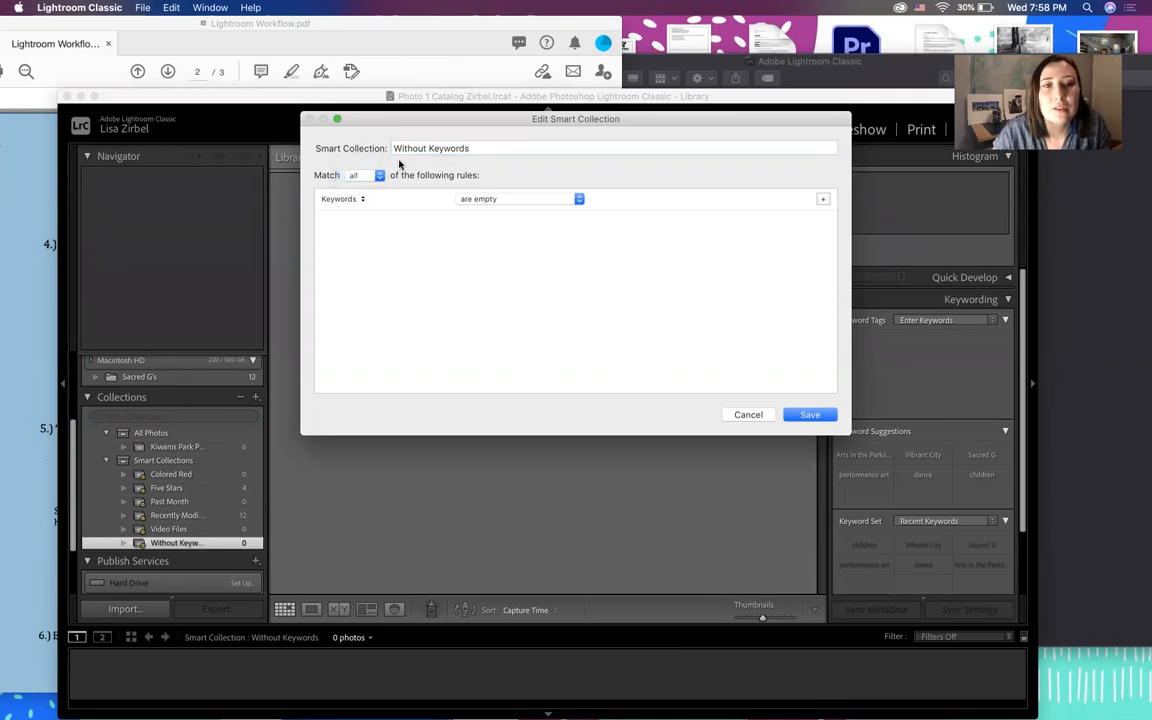
pyautogui.click(577, 200)
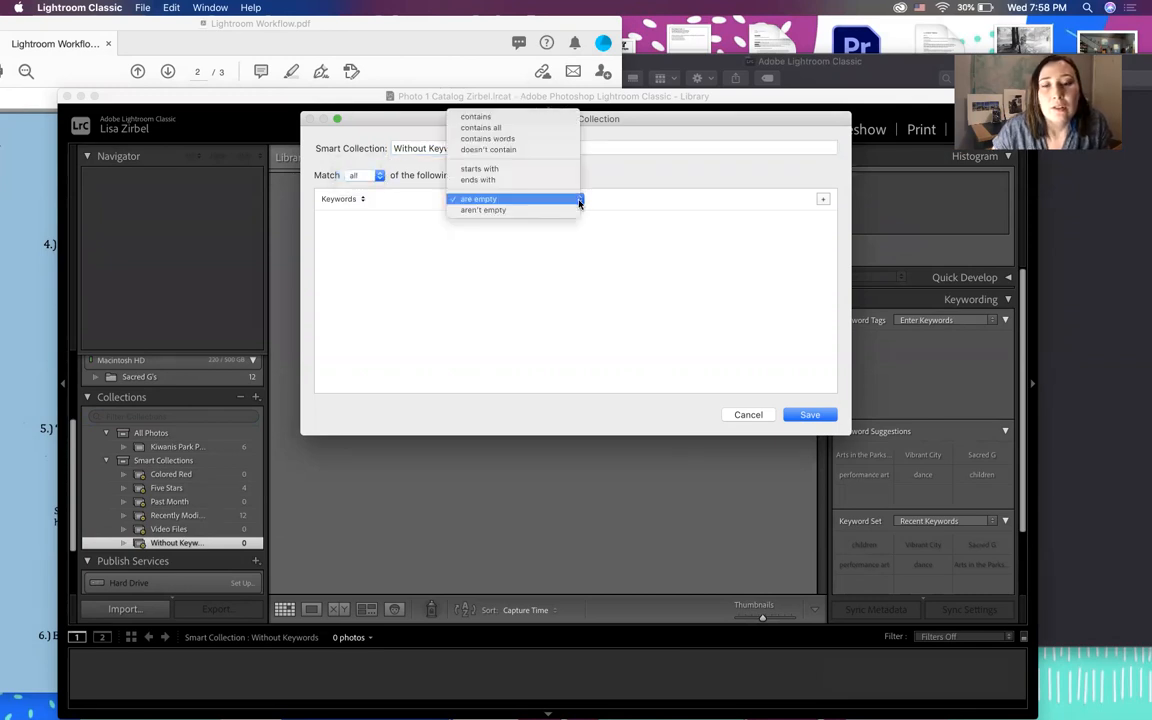
pyautogui.click(504, 128)
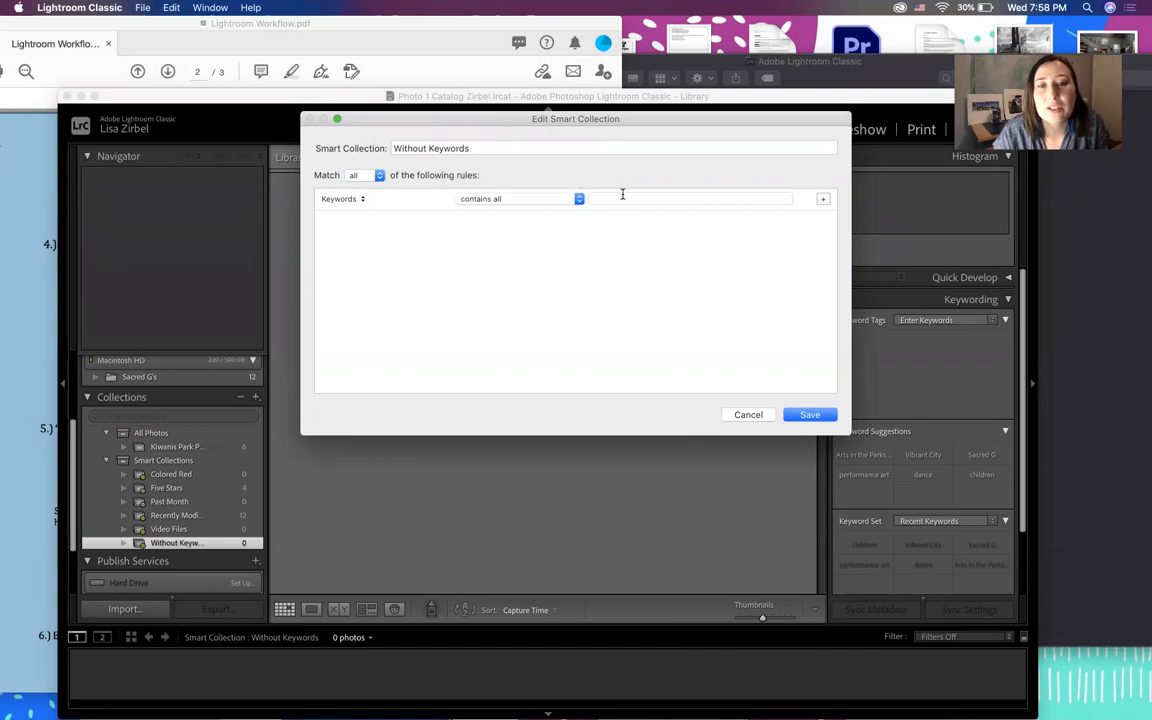
pyautogui.click(578, 199)
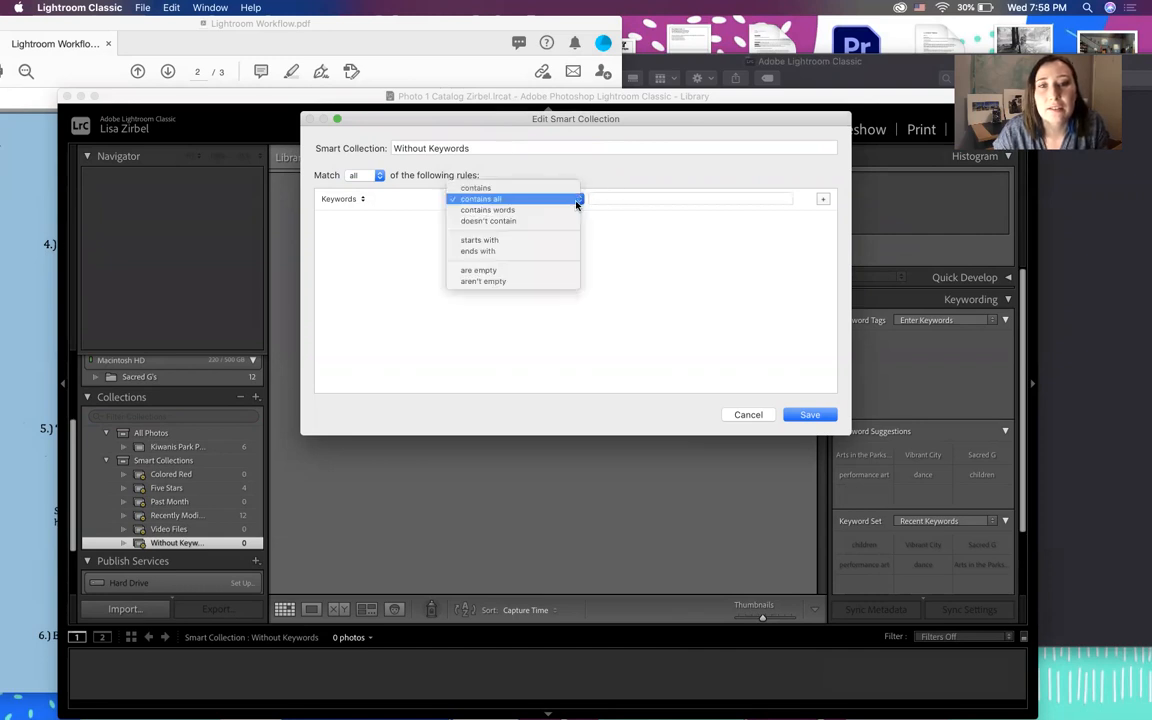
pyautogui.click(562, 210)
pyautogui.click(624, 198)
pyautogui.write('children')
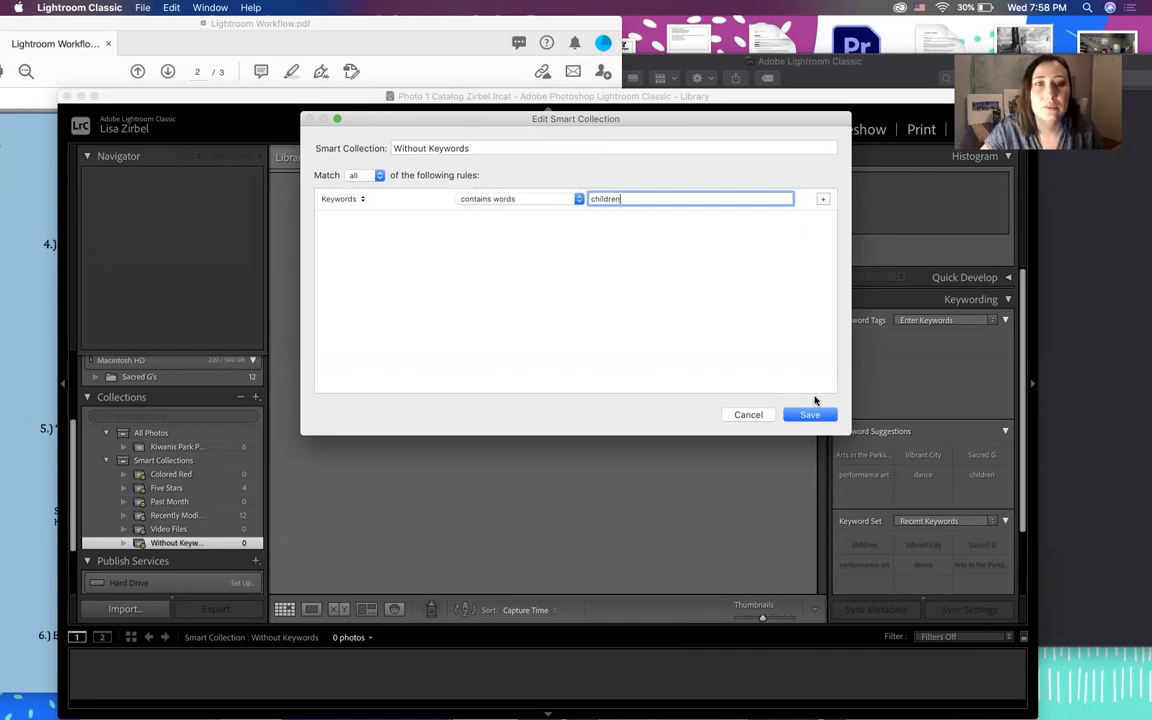
# Rename the smart collection to "With Keywords" and save it
pyautogui.click(430, 148)
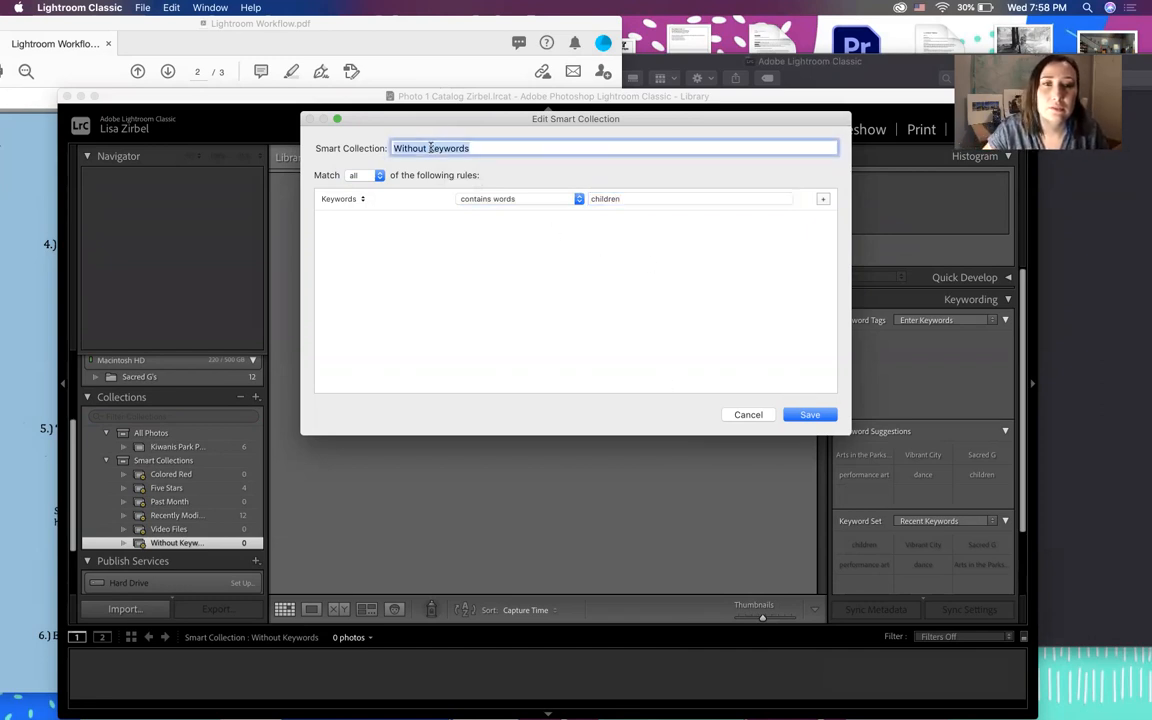
pyautogui.click(428, 148)
pyautogui.press('BackSpace')
pyautogui.press('BackSpace')
pyautogui.press('BackSpace')
pyautogui.press('BackSpace')
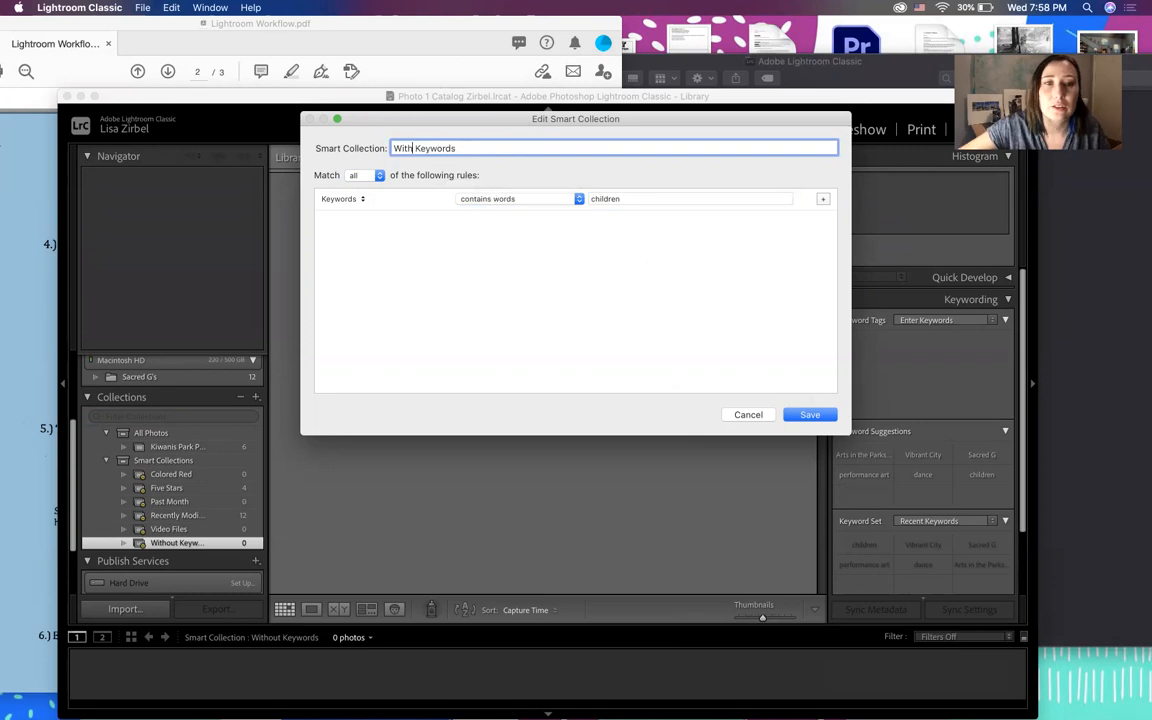
pyautogui.write('h')
pyautogui.click(521, 244)
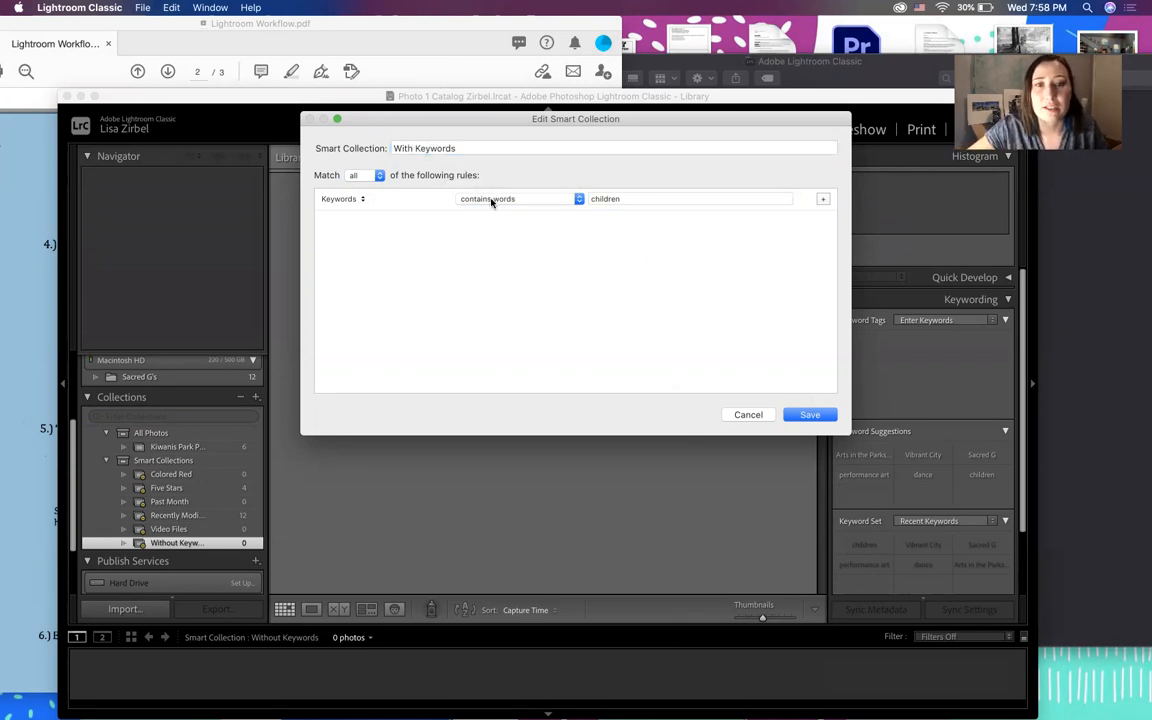
pyautogui.click(809, 415)
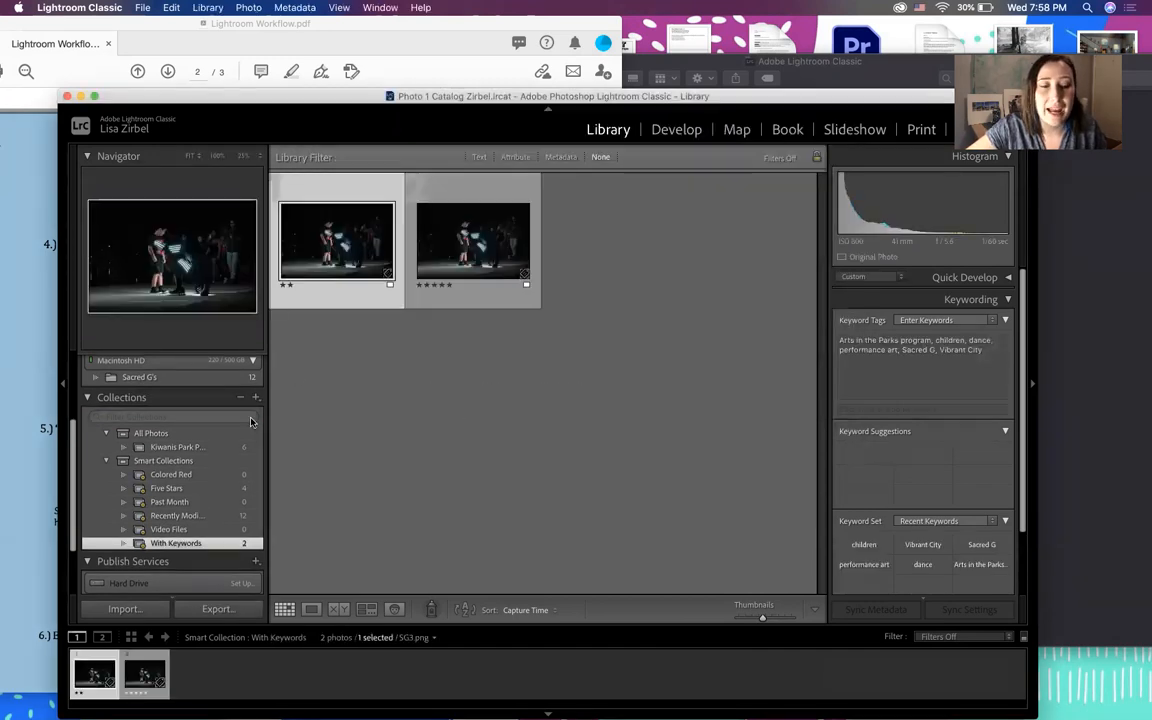
# Switch to the workflow PDF in Acrobat and read the remaining points of "Further Organize Within Your Collections"
pyautogui.scroll(-2, 170, 500)
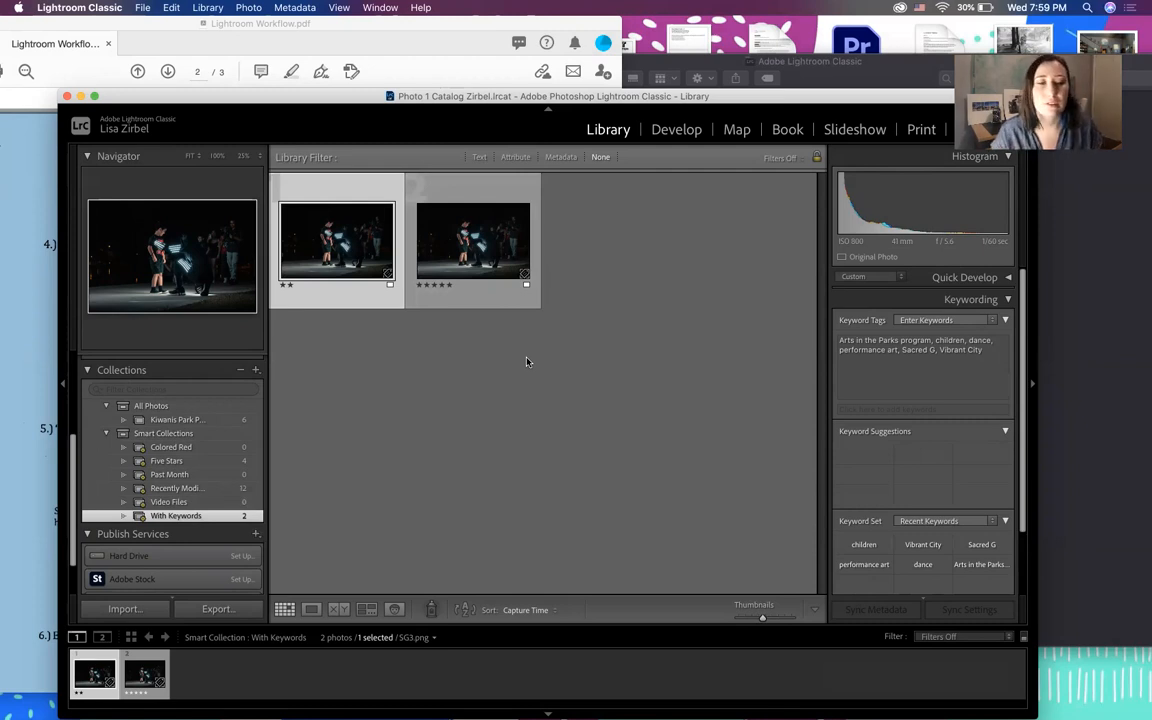
pyautogui.scroll(5, 193, 458)
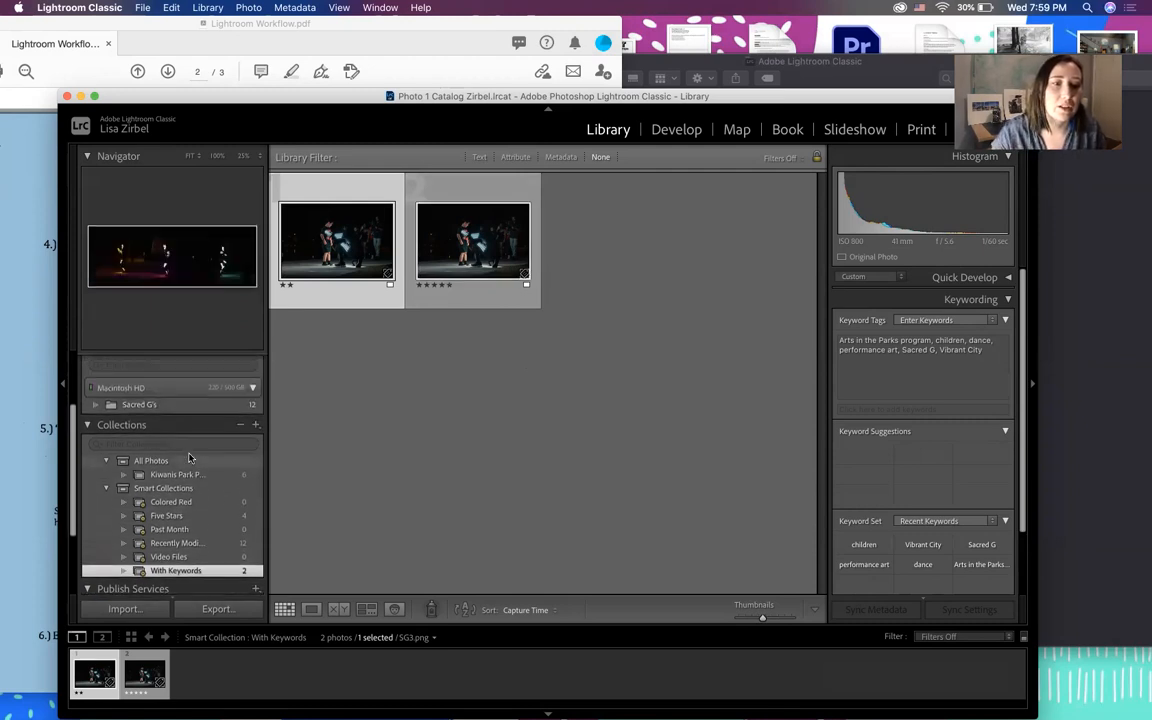
pyautogui.click(30, 435)
pyautogui.scroll(-2, 200, 400)
pyautogui.scroll(-2, 232, 465)
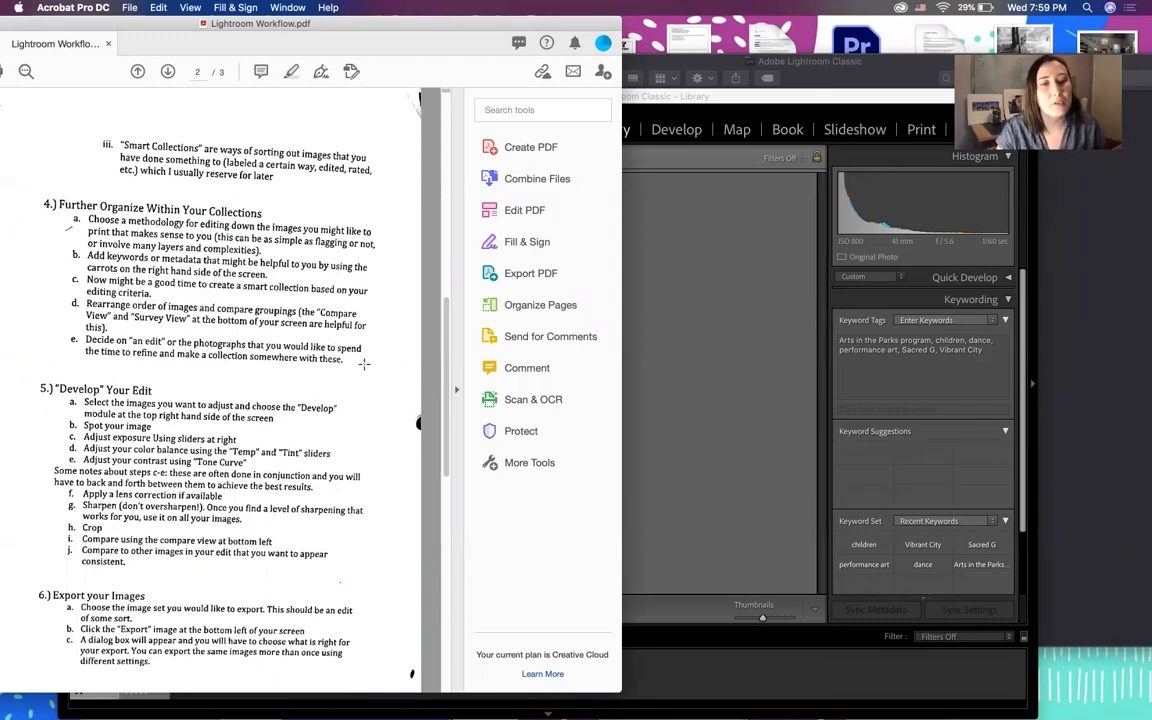
# Switch back to Lightroom Classic, select both photos in the With Keywords smart collection and show them in Loupe view
pyautogui.click(740, 320)
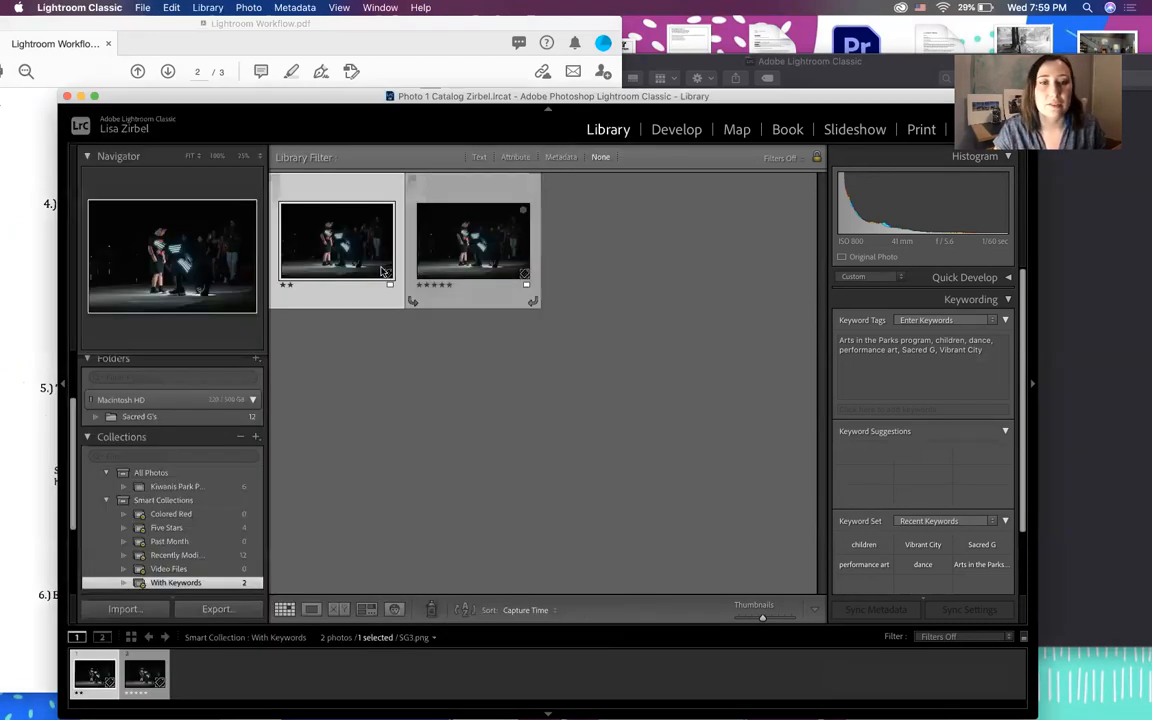
pyautogui.keyDown('super'); pyautogui.click(465, 248); pyautogui.keyUp('super')
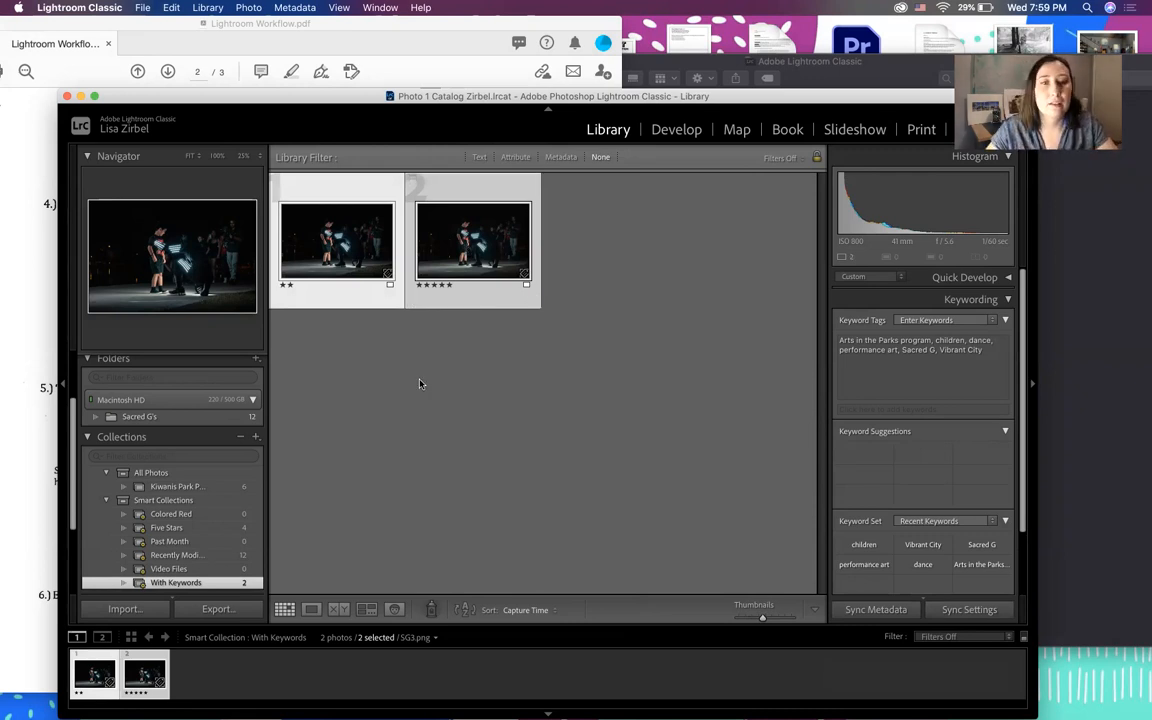
pyautogui.click(311, 610)
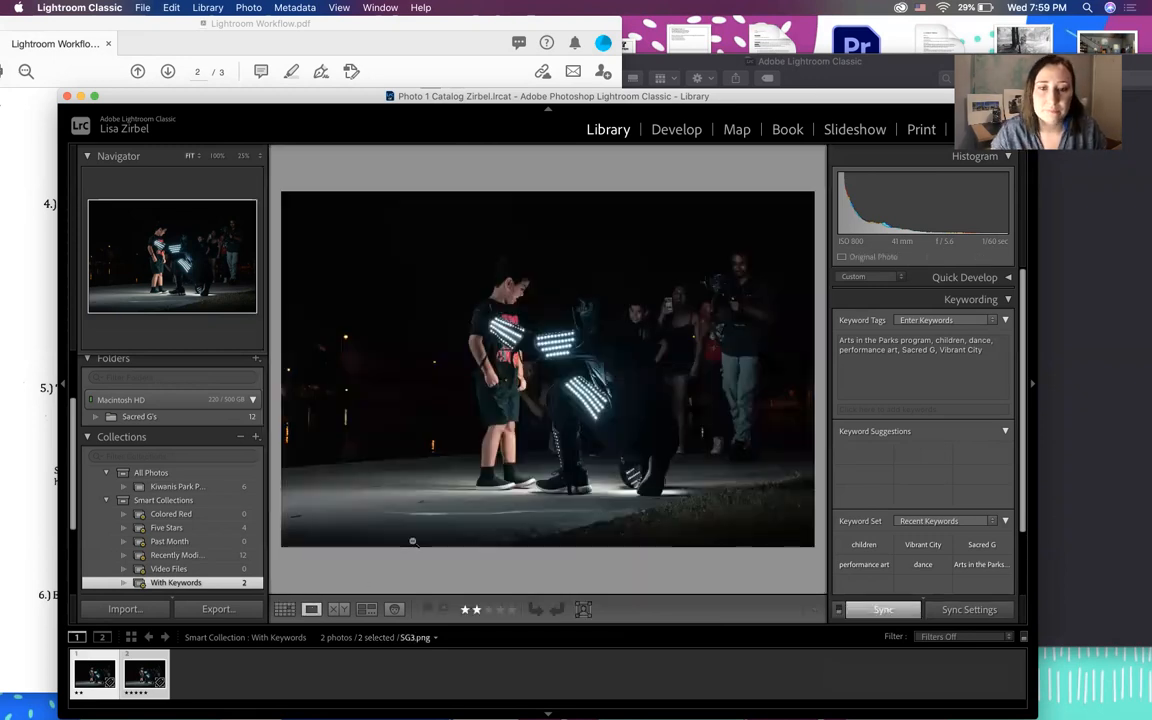
# Compare the two With Keywords photos side by side in Compare view, checking them in Loupe and Survey view as well
pyautogui.click(338, 609)
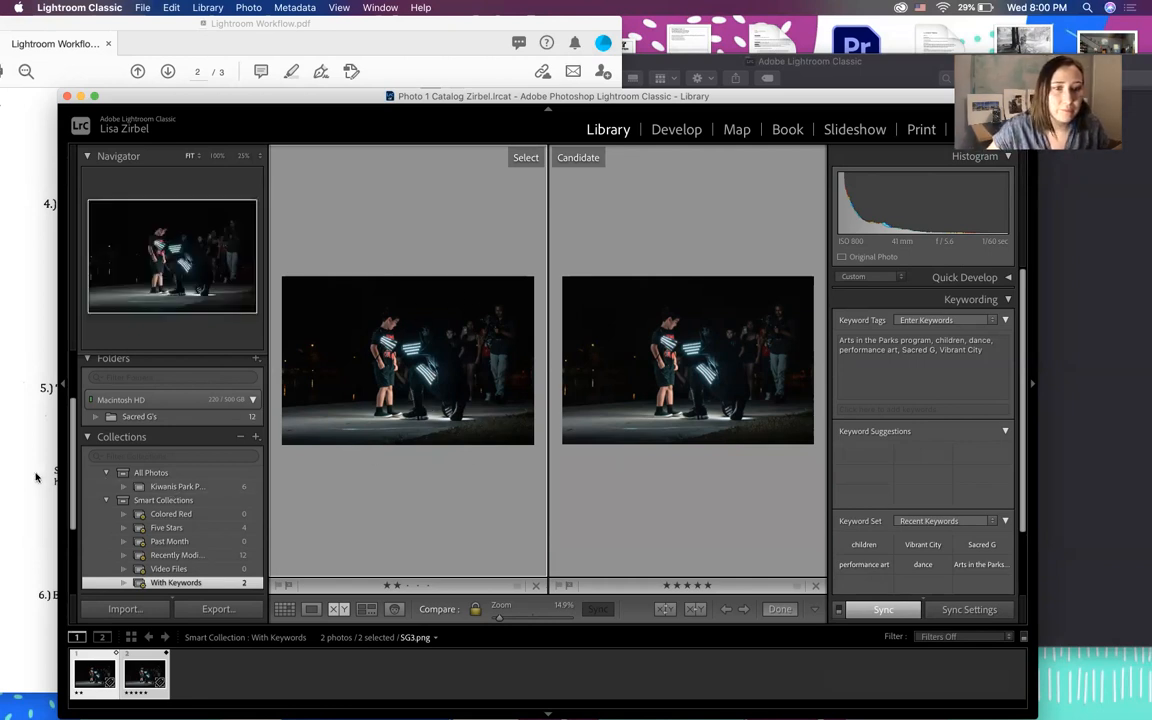
pyautogui.click(311, 609)
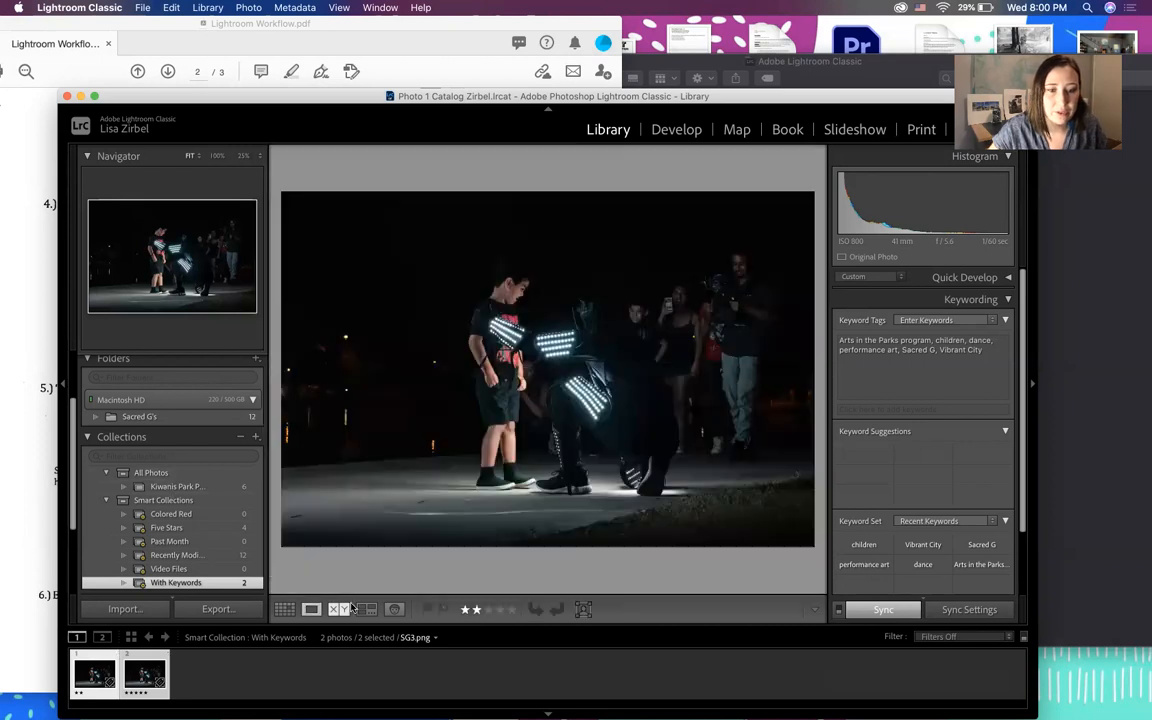
pyautogui.click(366, 609)
pyautogui.click(338, 609)
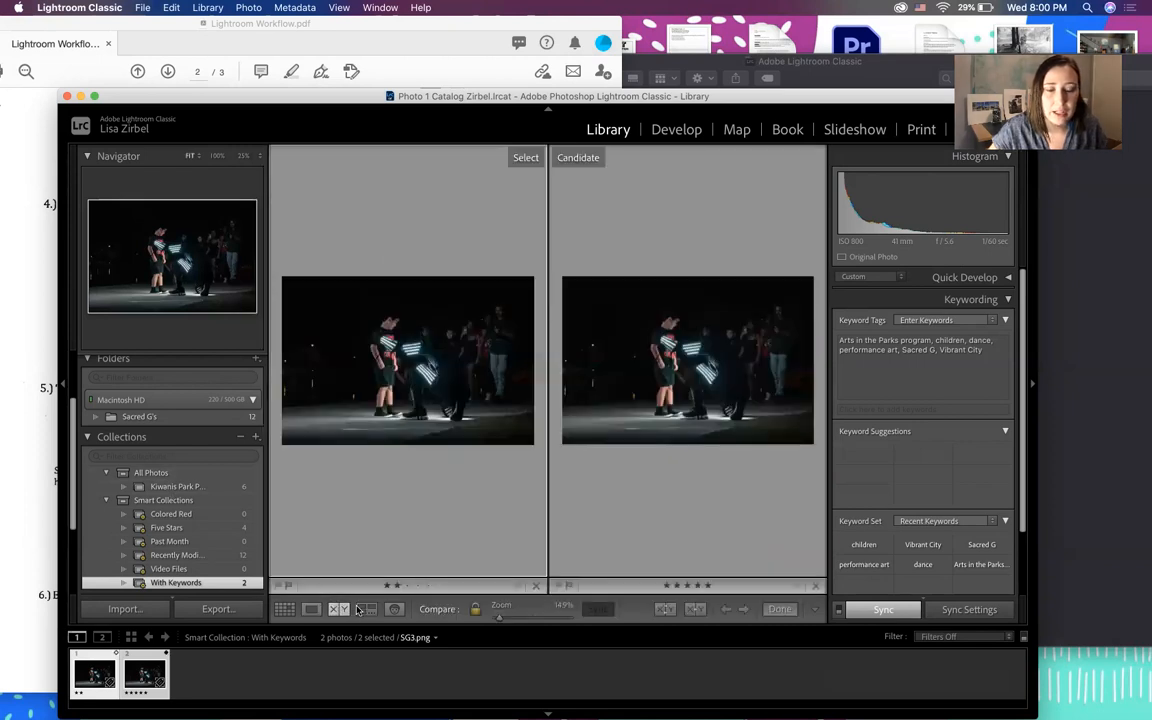
pyautogui.click(342, 610)
pyautogui.click(340, 609)
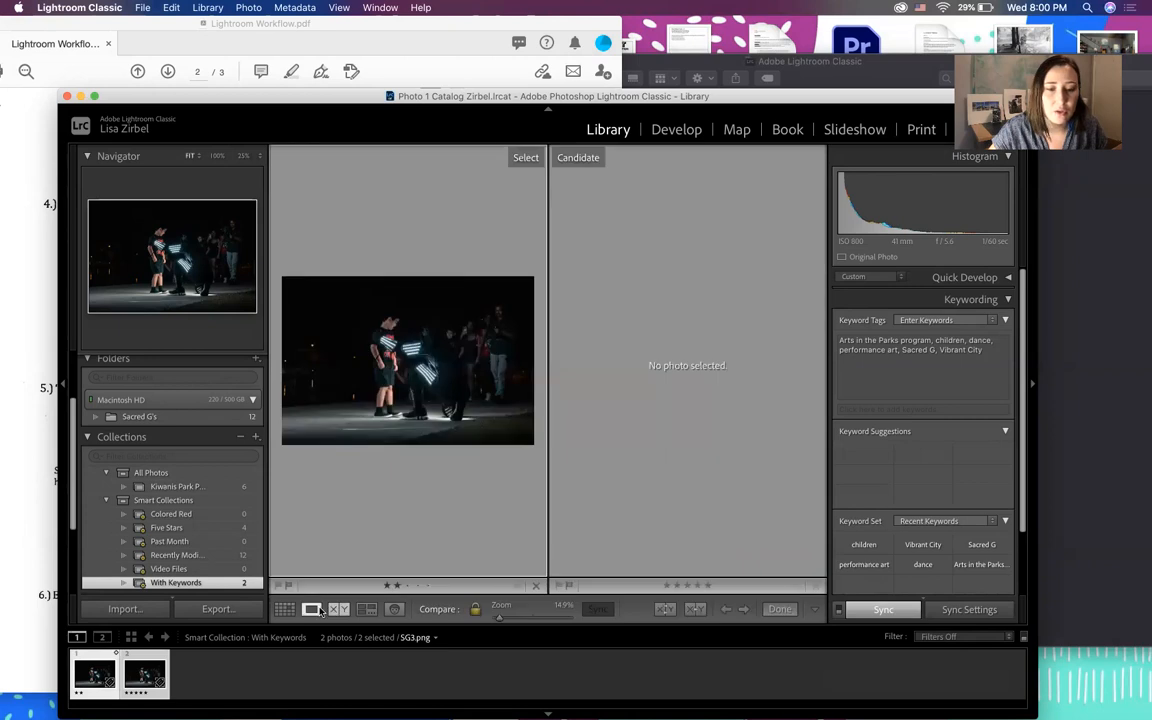
# Return to Grid view, show All Photographs from the catalog and select only the first photo
pyautogui.click(311, 609)
pyautogui.click(284, 609)
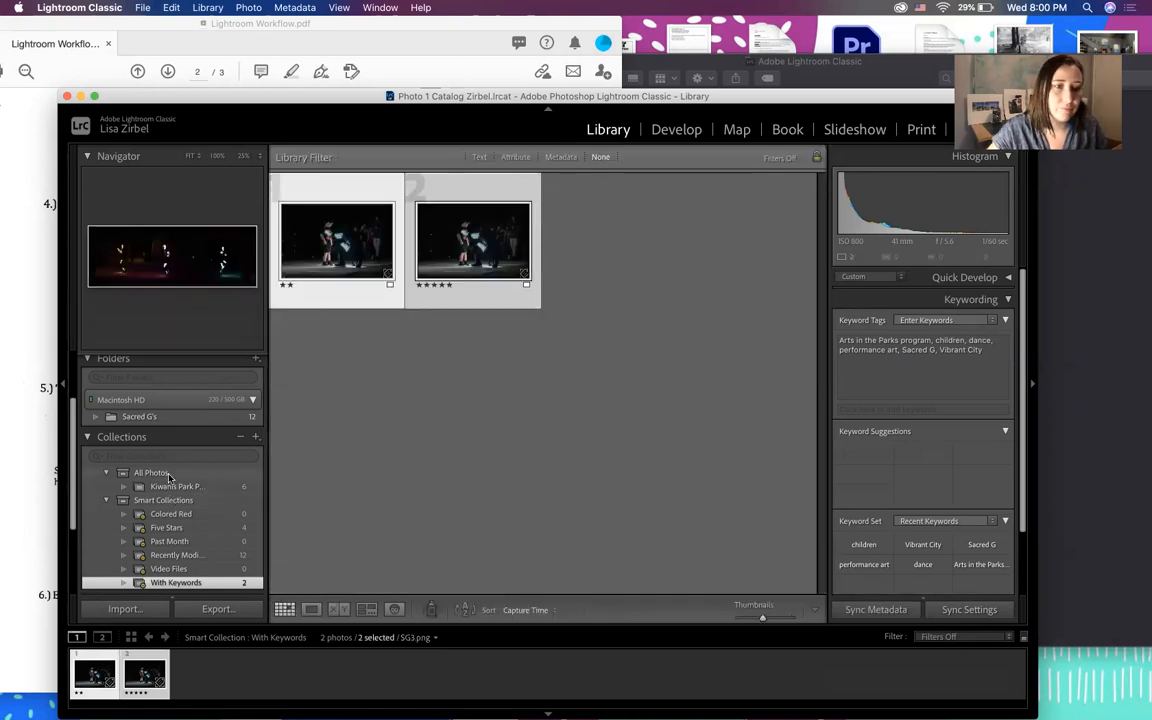
pyautogui.scroll(3, 156, 440)
pyautogui.click(150, 379)
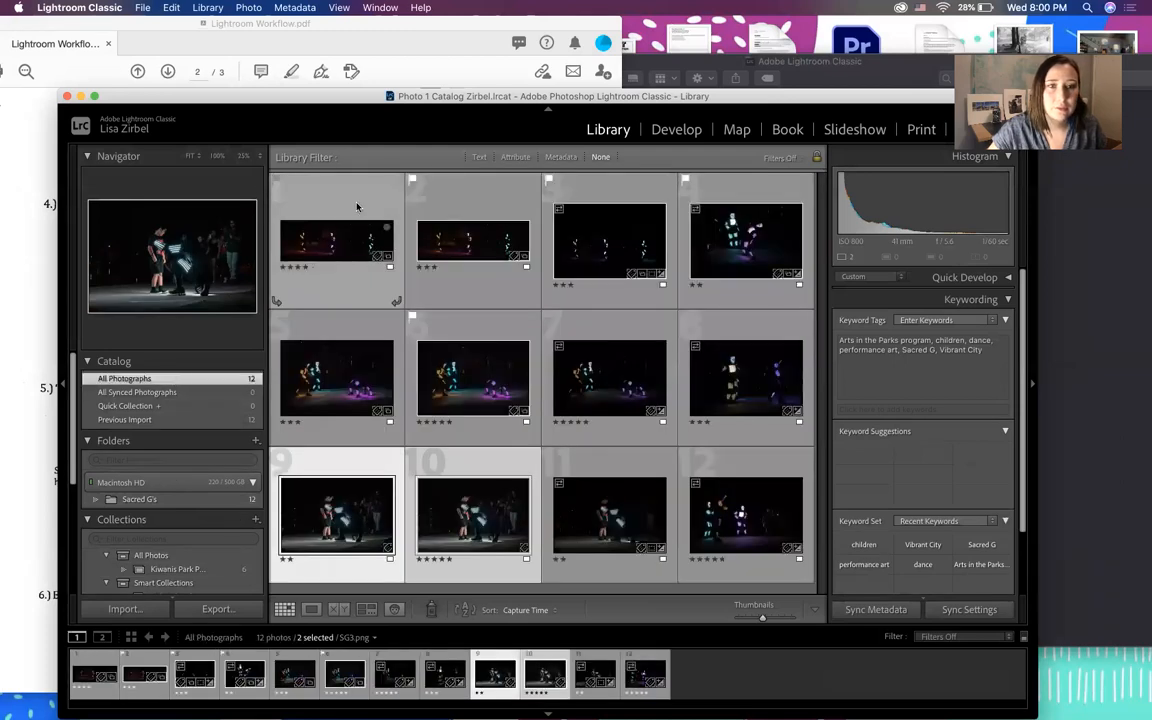
pyautogui.click(325, 205)
# Switch to the workflow PDF in Acrobat and review the end of section 4 and the "Develop" Your Edit section
pyautogui.click(34, 343)
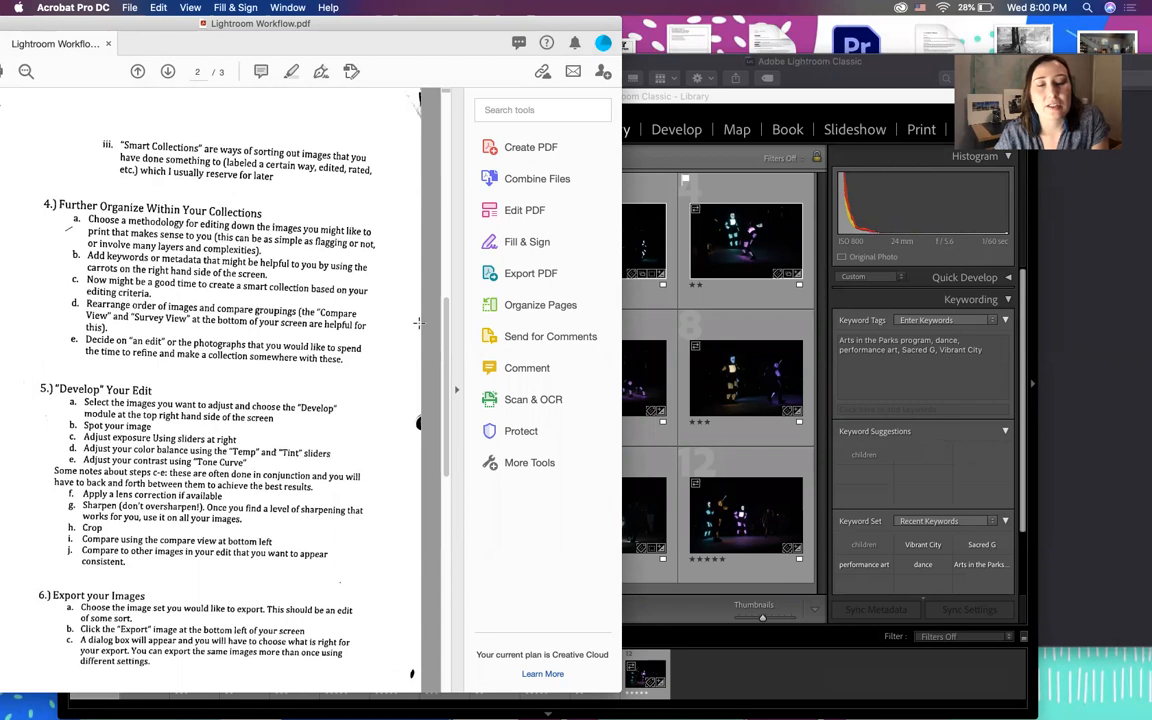
pyautogui.click(743, 95)
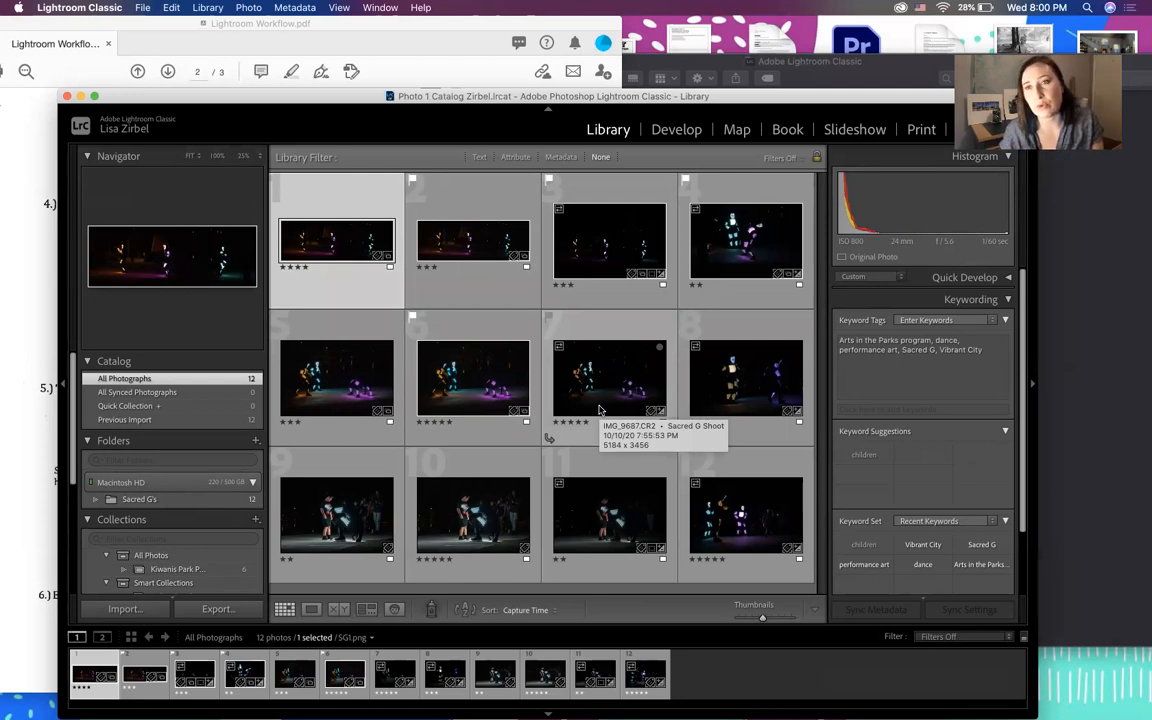
pyautogui.click(17, 342)
pyautogui.scroll(-3, 229, 474)
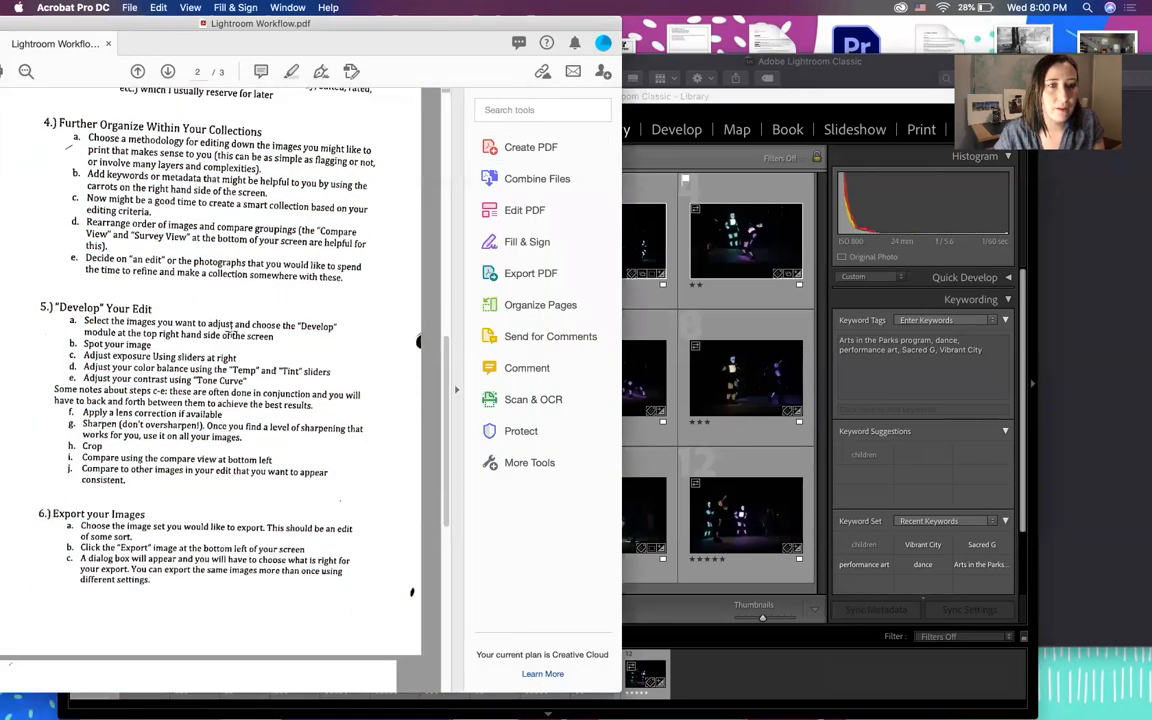
pyautogui.scroll(-2, 297, 258)
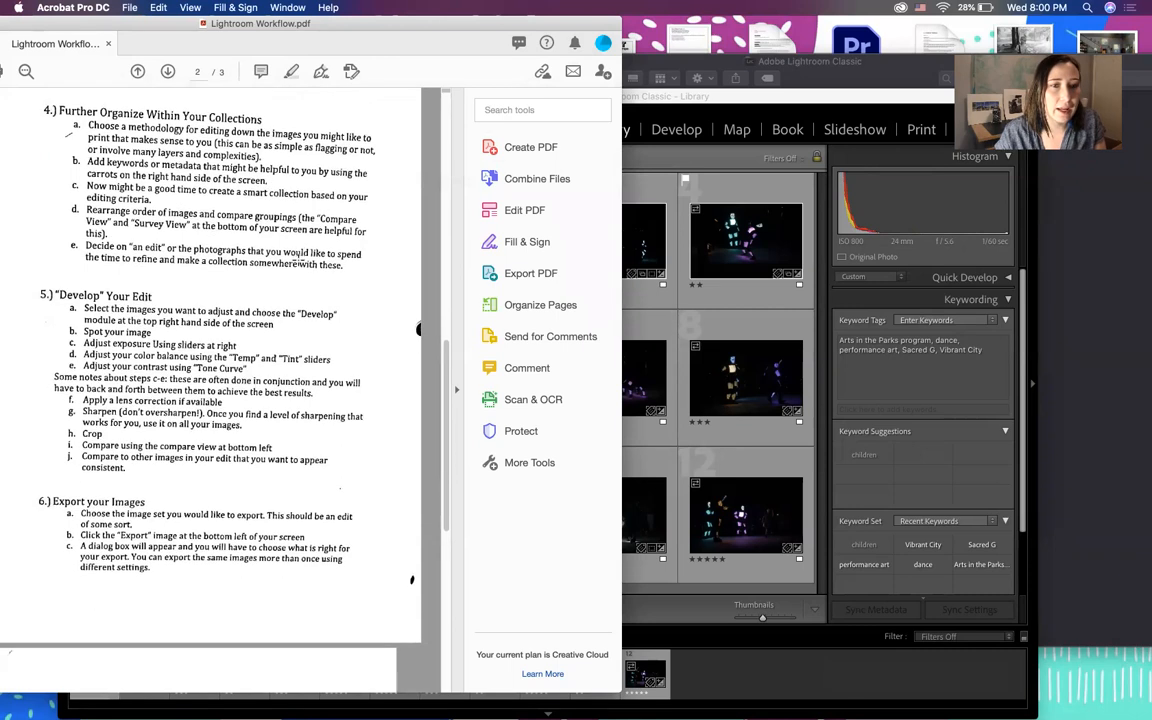